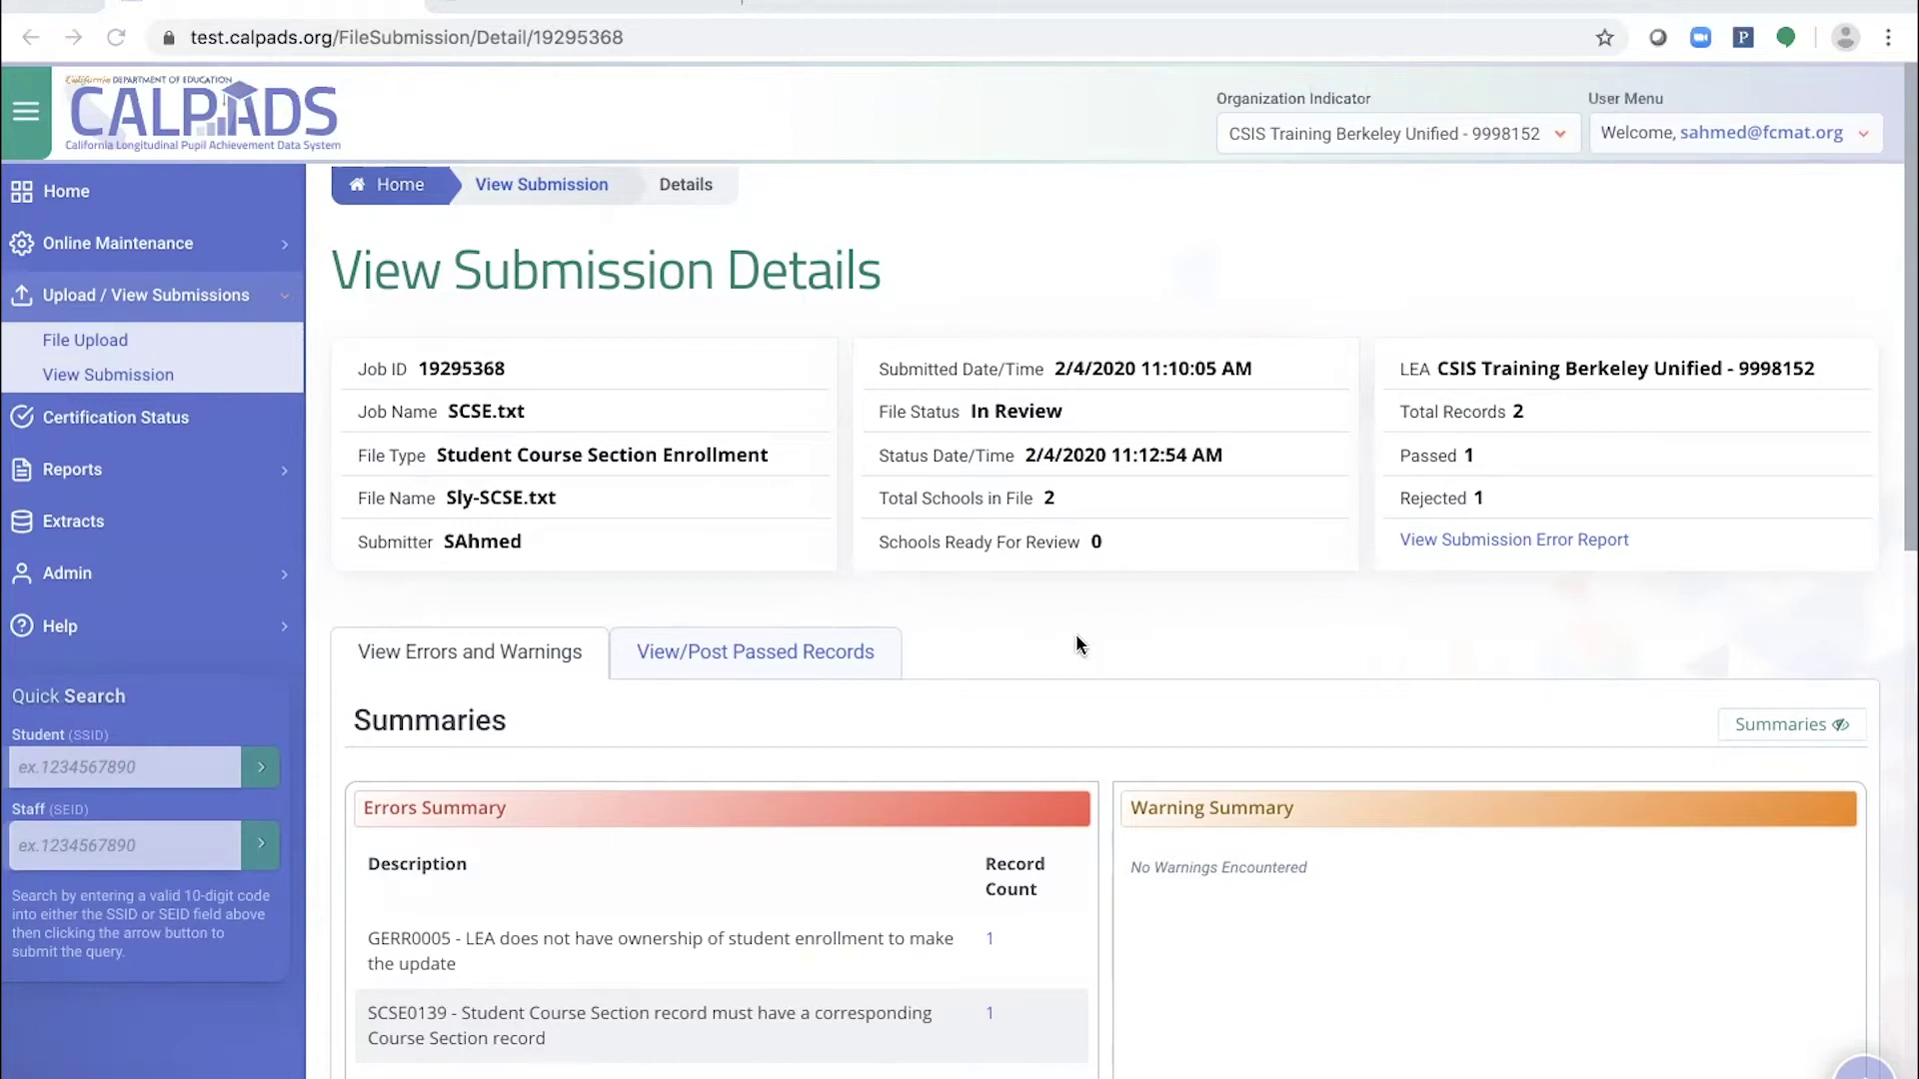
Review the submission's error summary and error details, then open the GERR0005 record and examine its error and record details.
scroll(1075, 633, "down", 2)
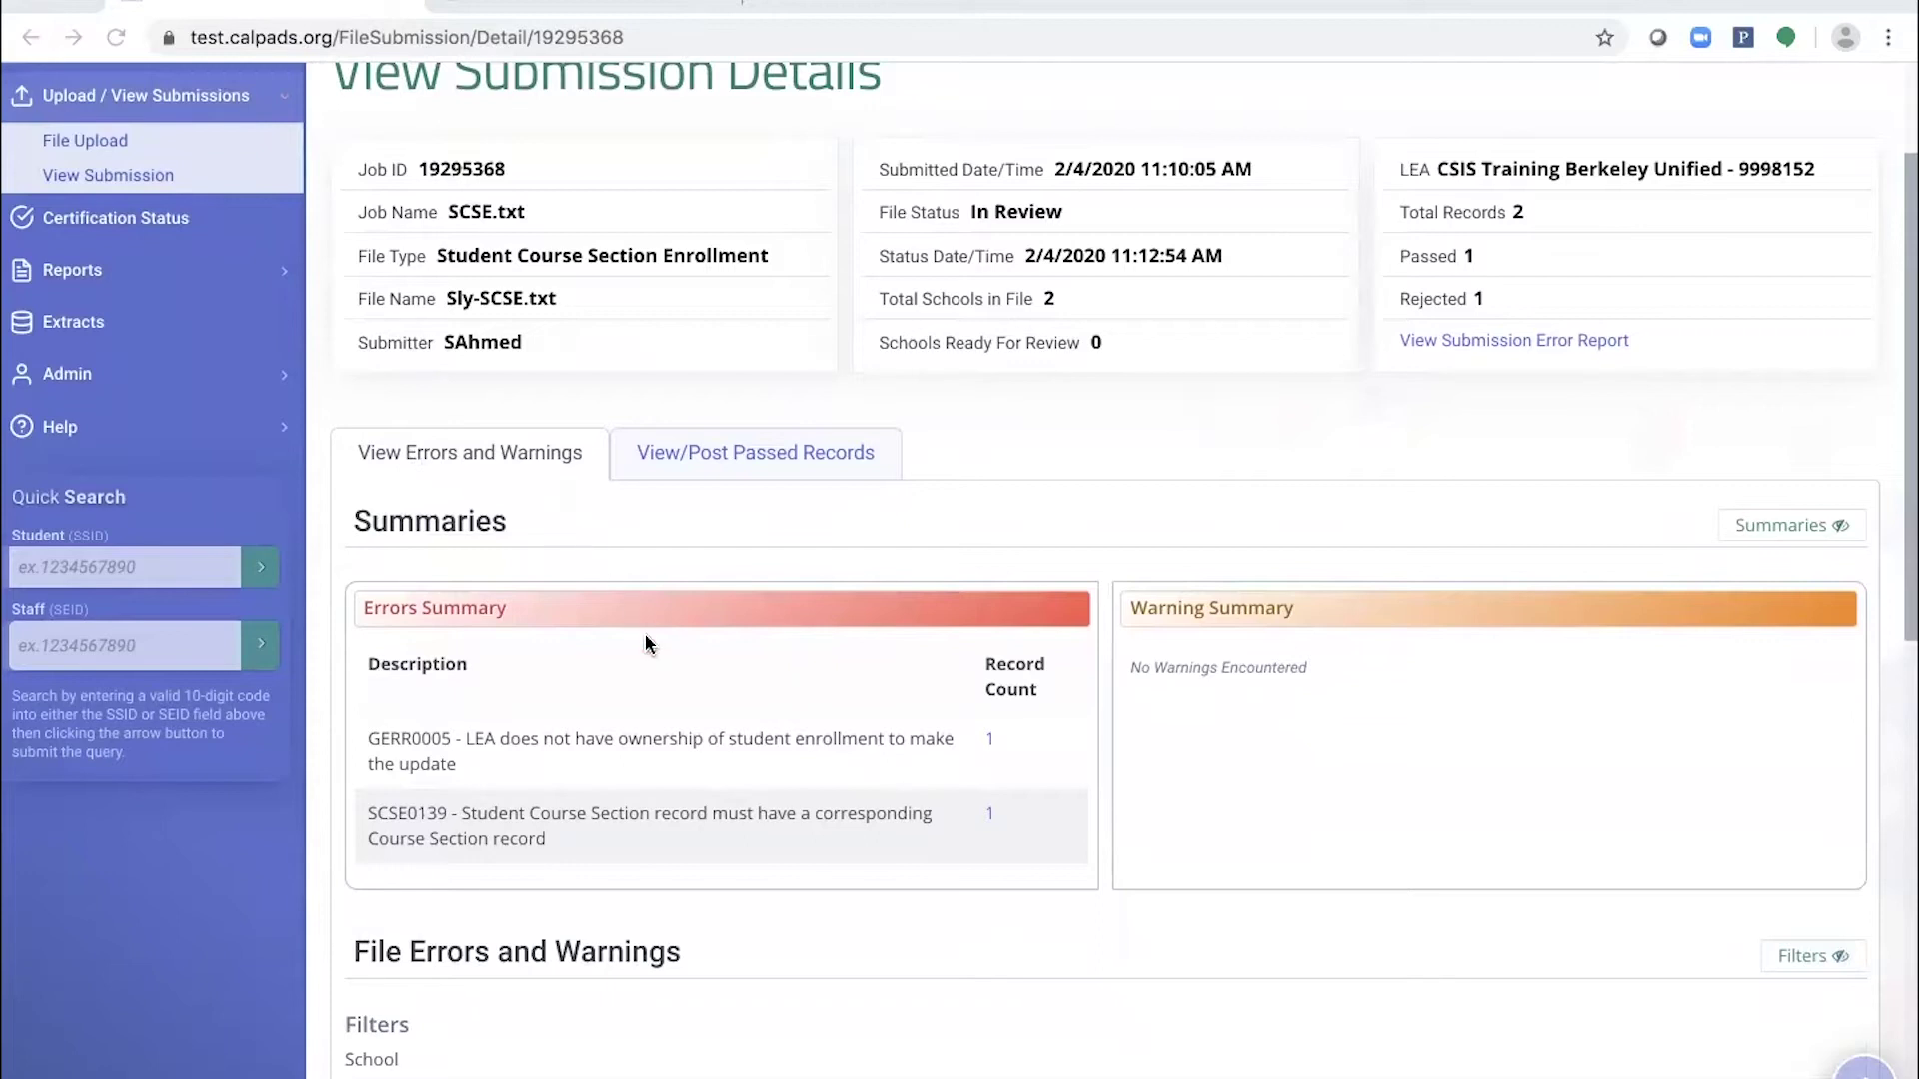
scroll(886, 770, "down", 1)
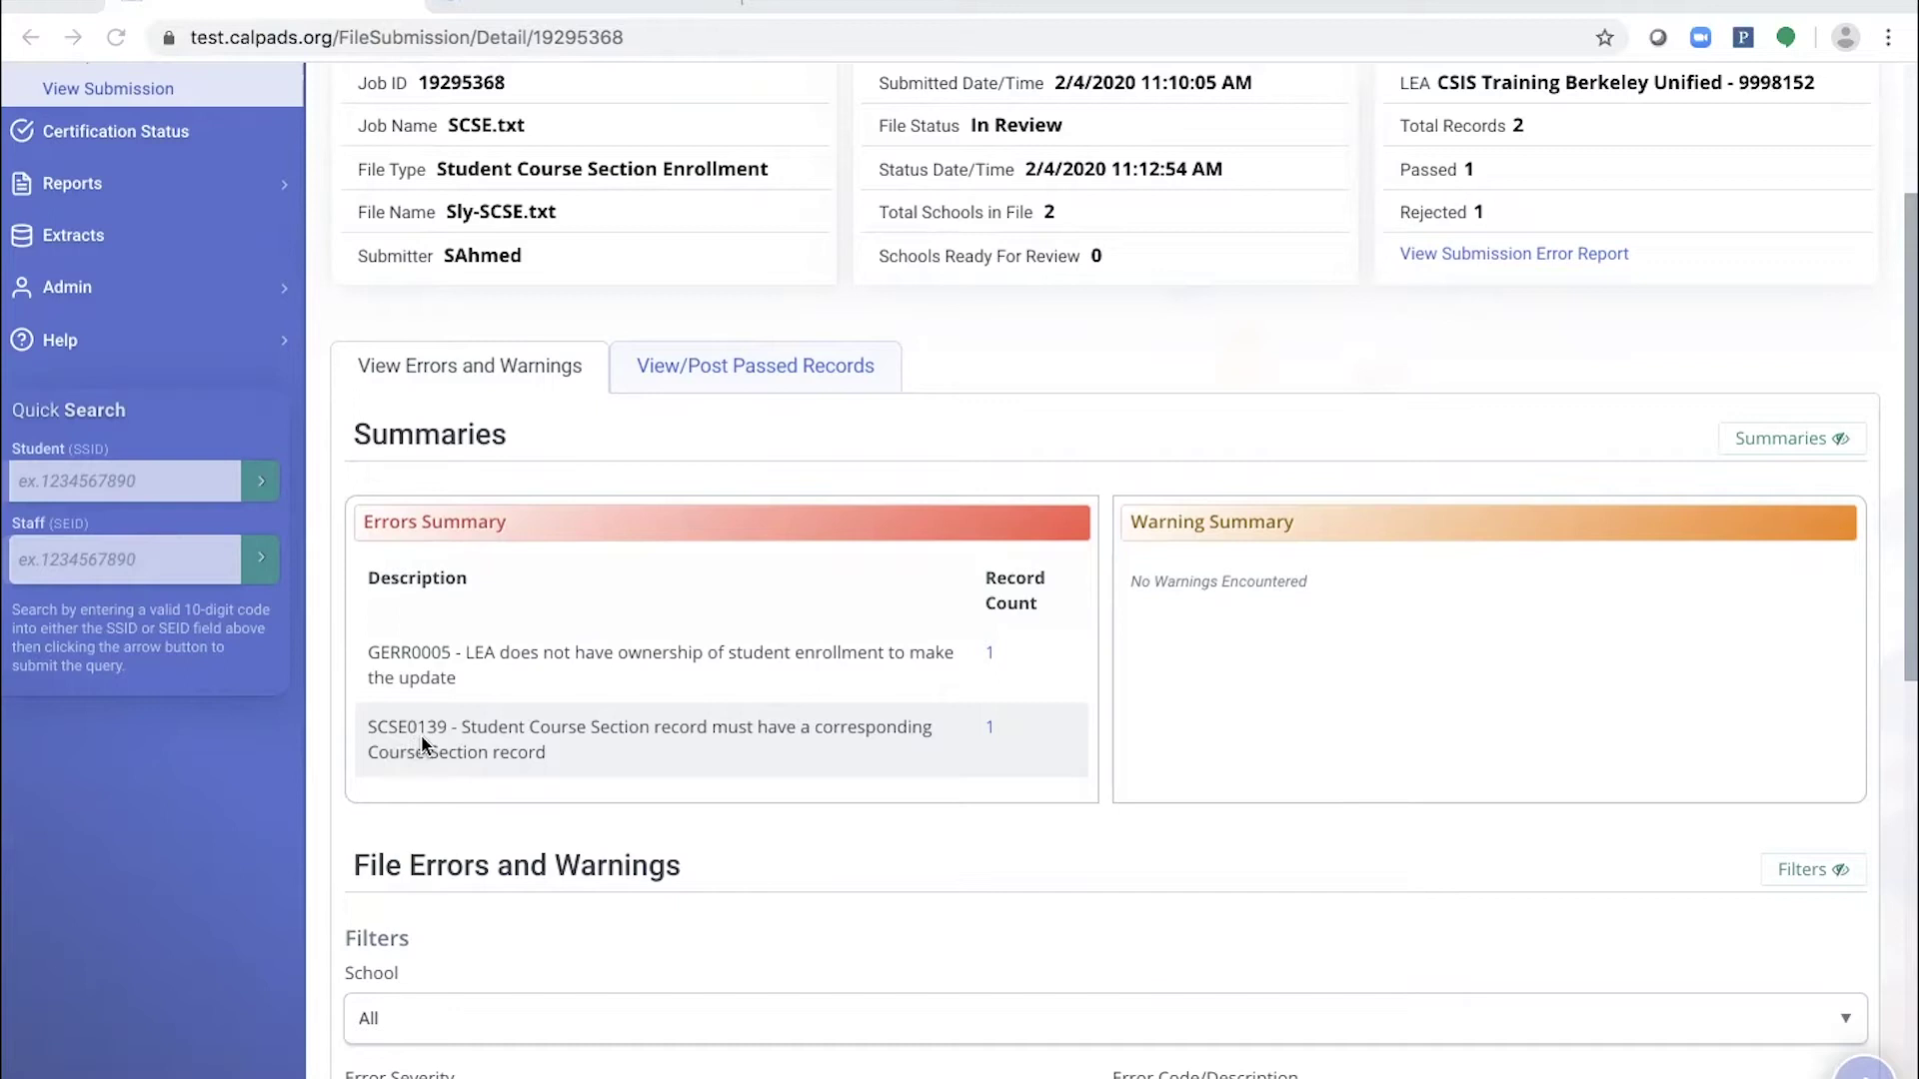
scroll(642, 772, "down", 4)
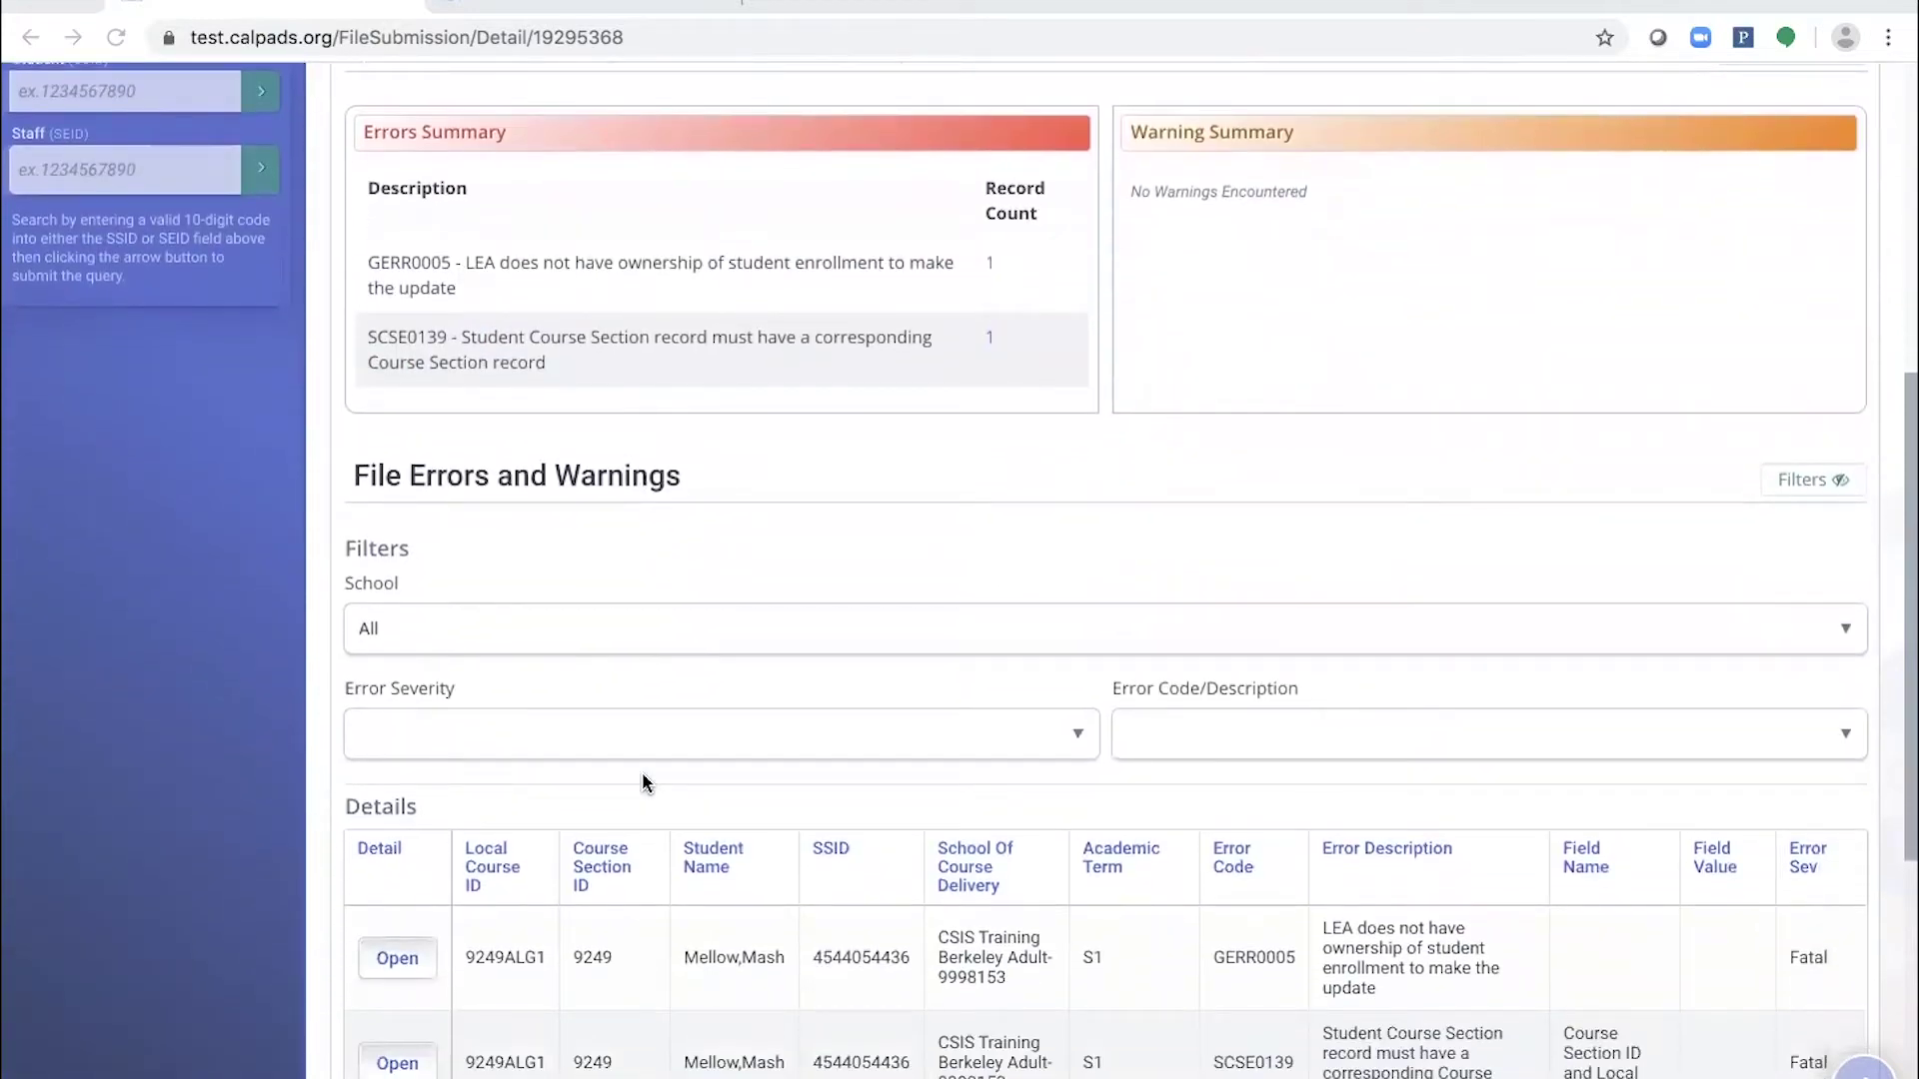
scroll(641, 773, "down", 3)
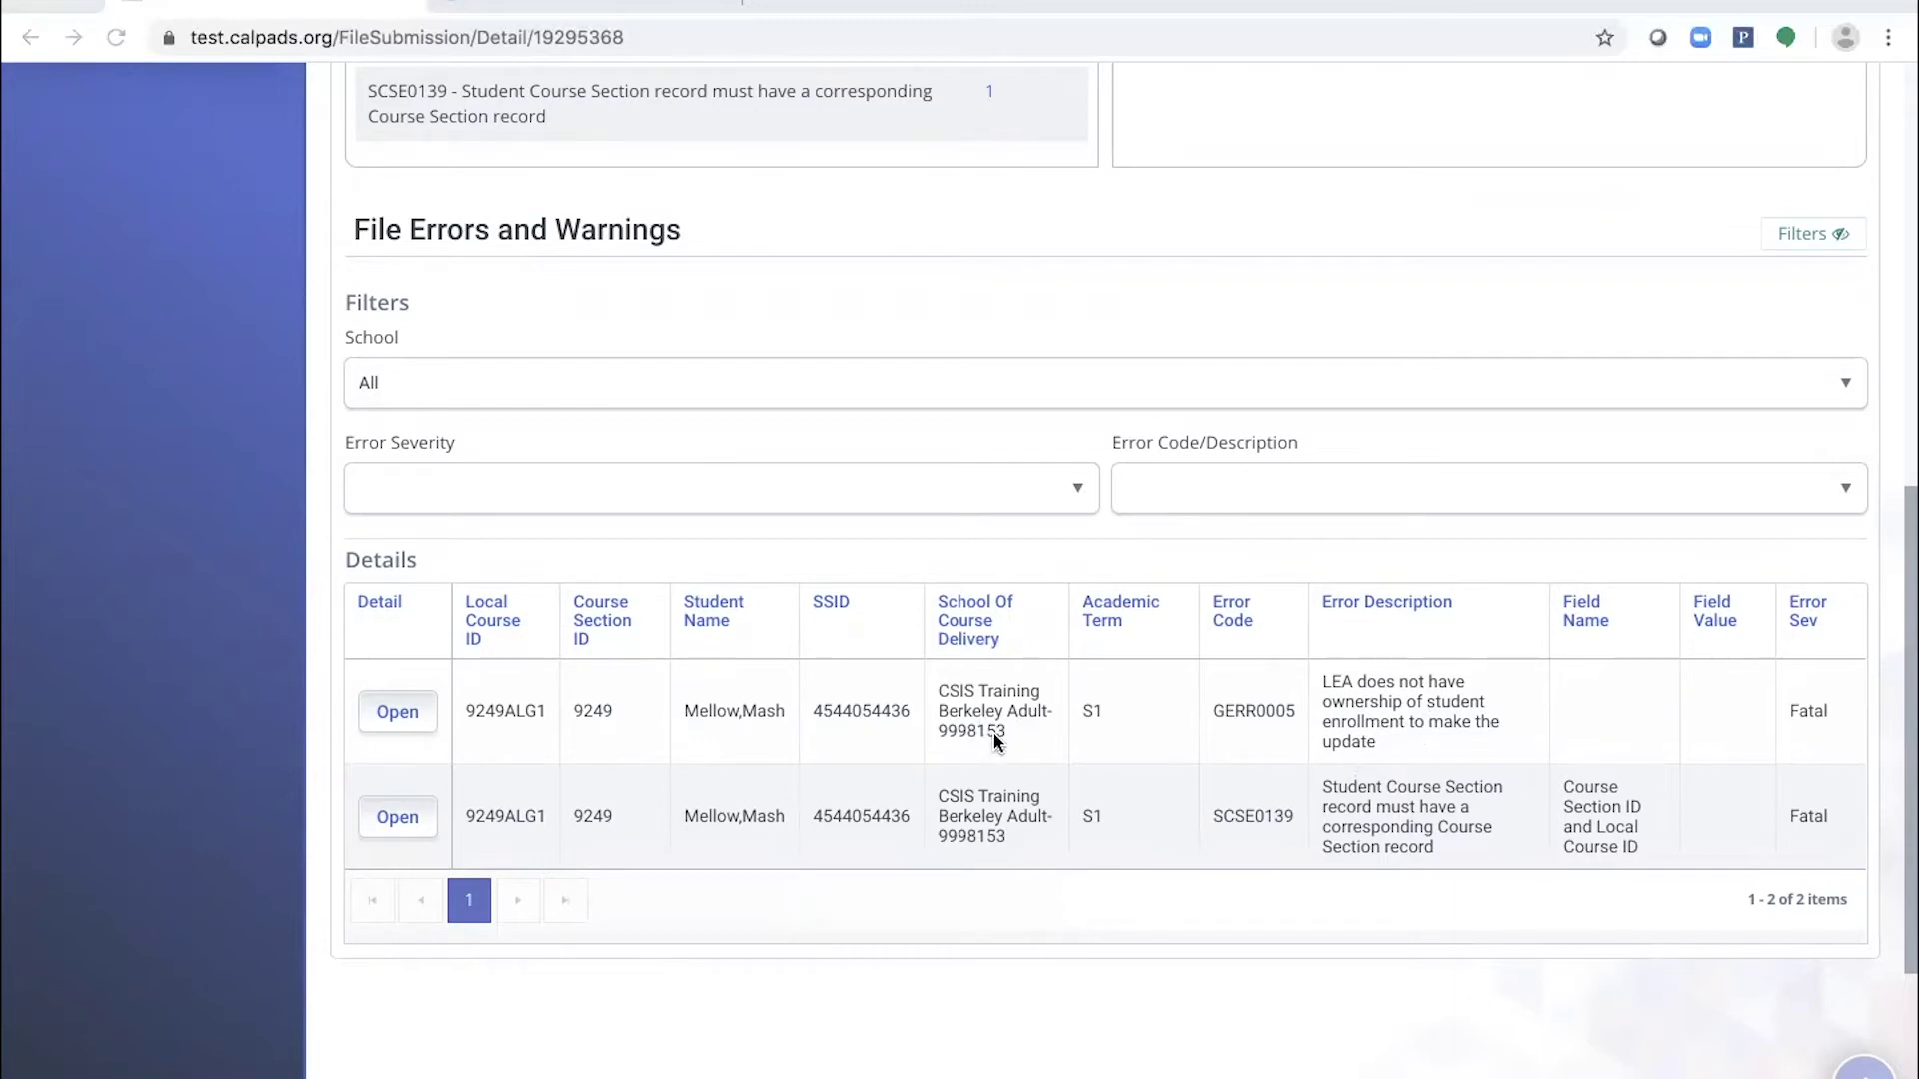
left_click(397, 710)
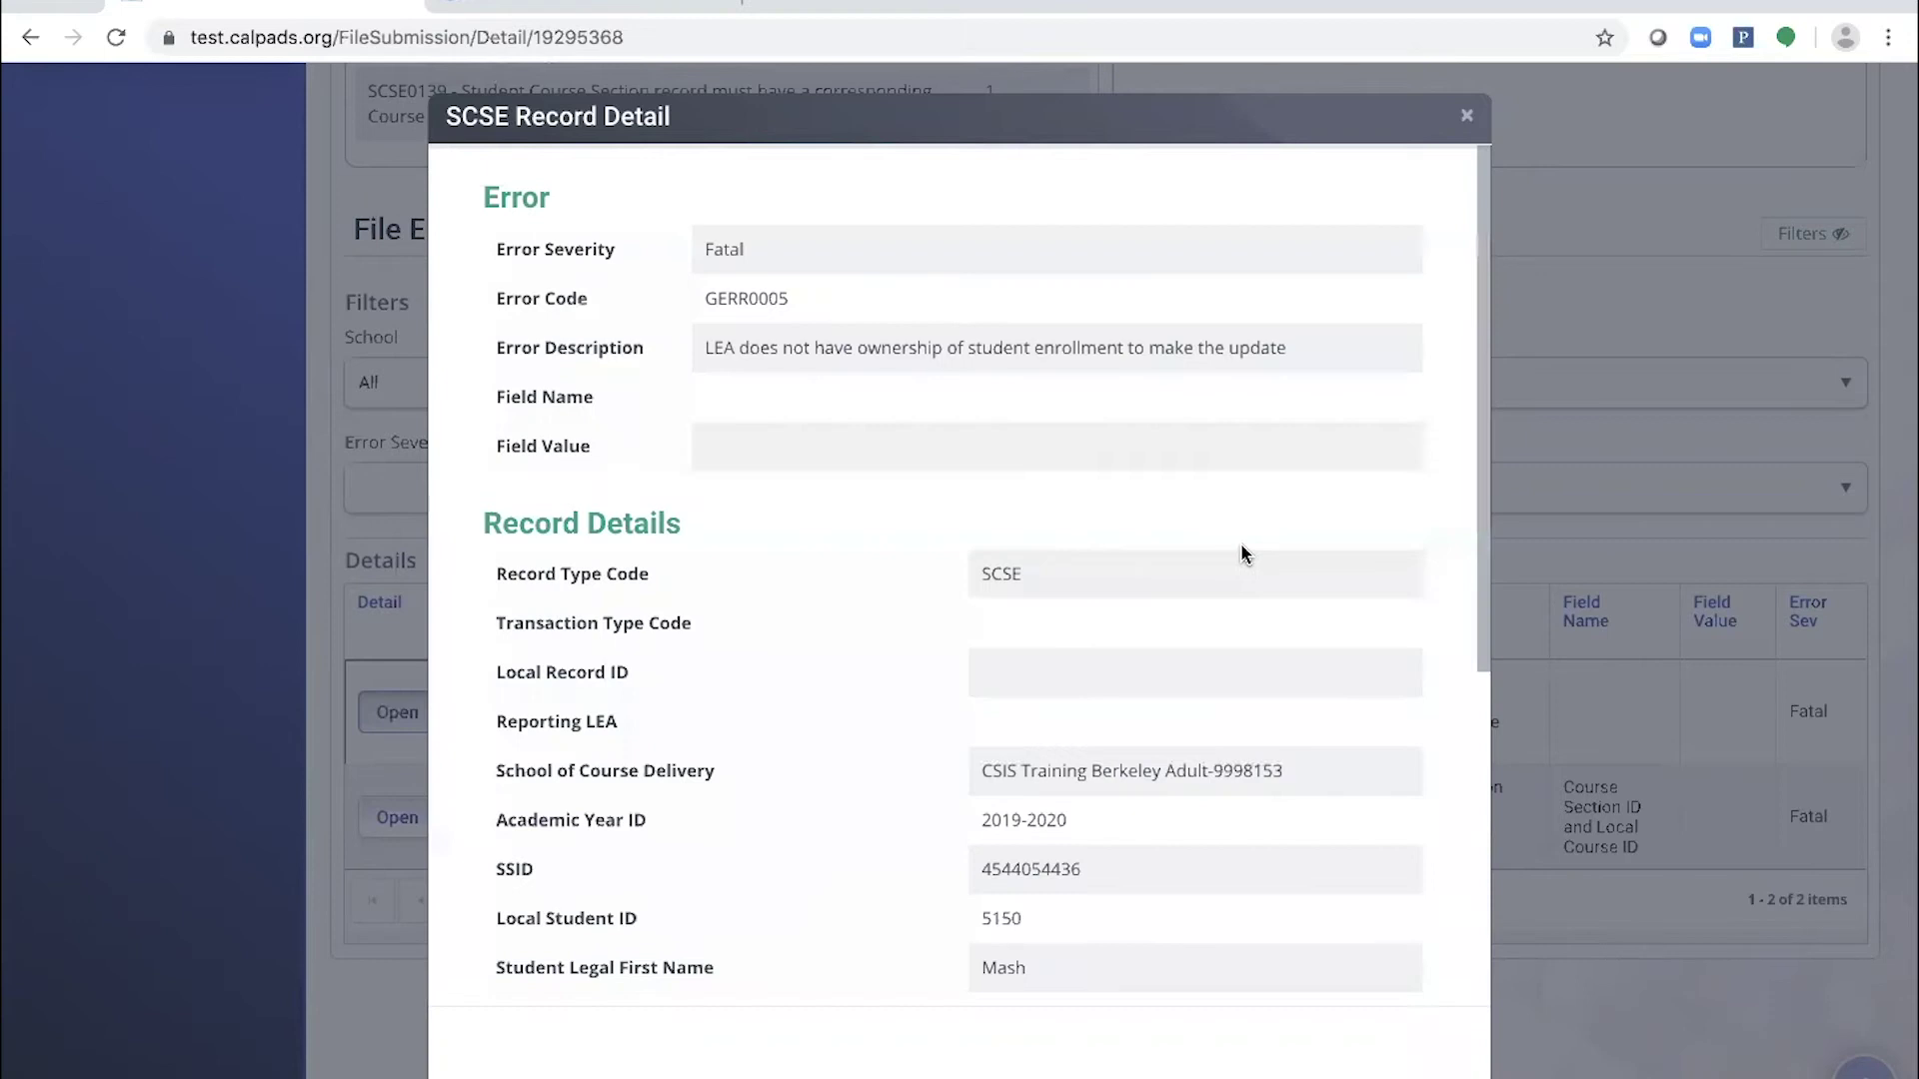
scroll(1241, 551, "down", 3)
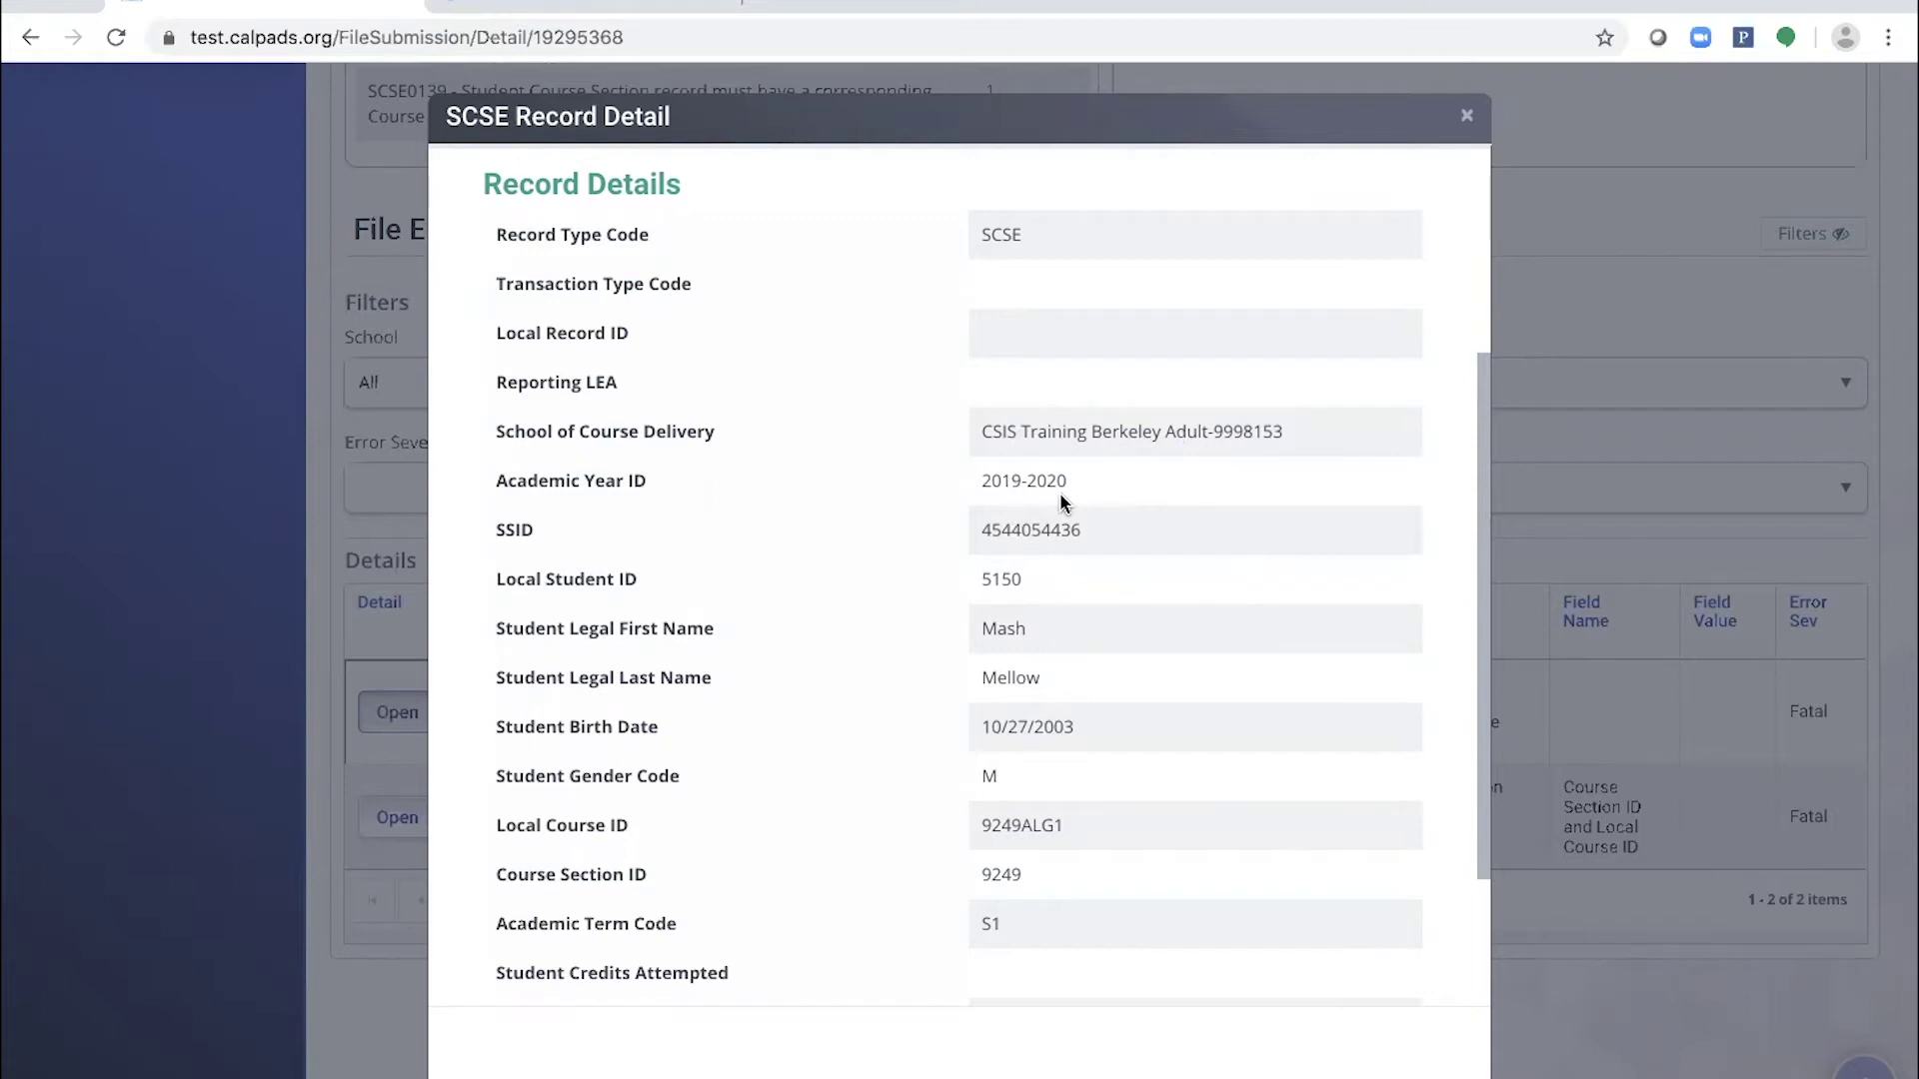
scroll(1062, 502, "up", 4)
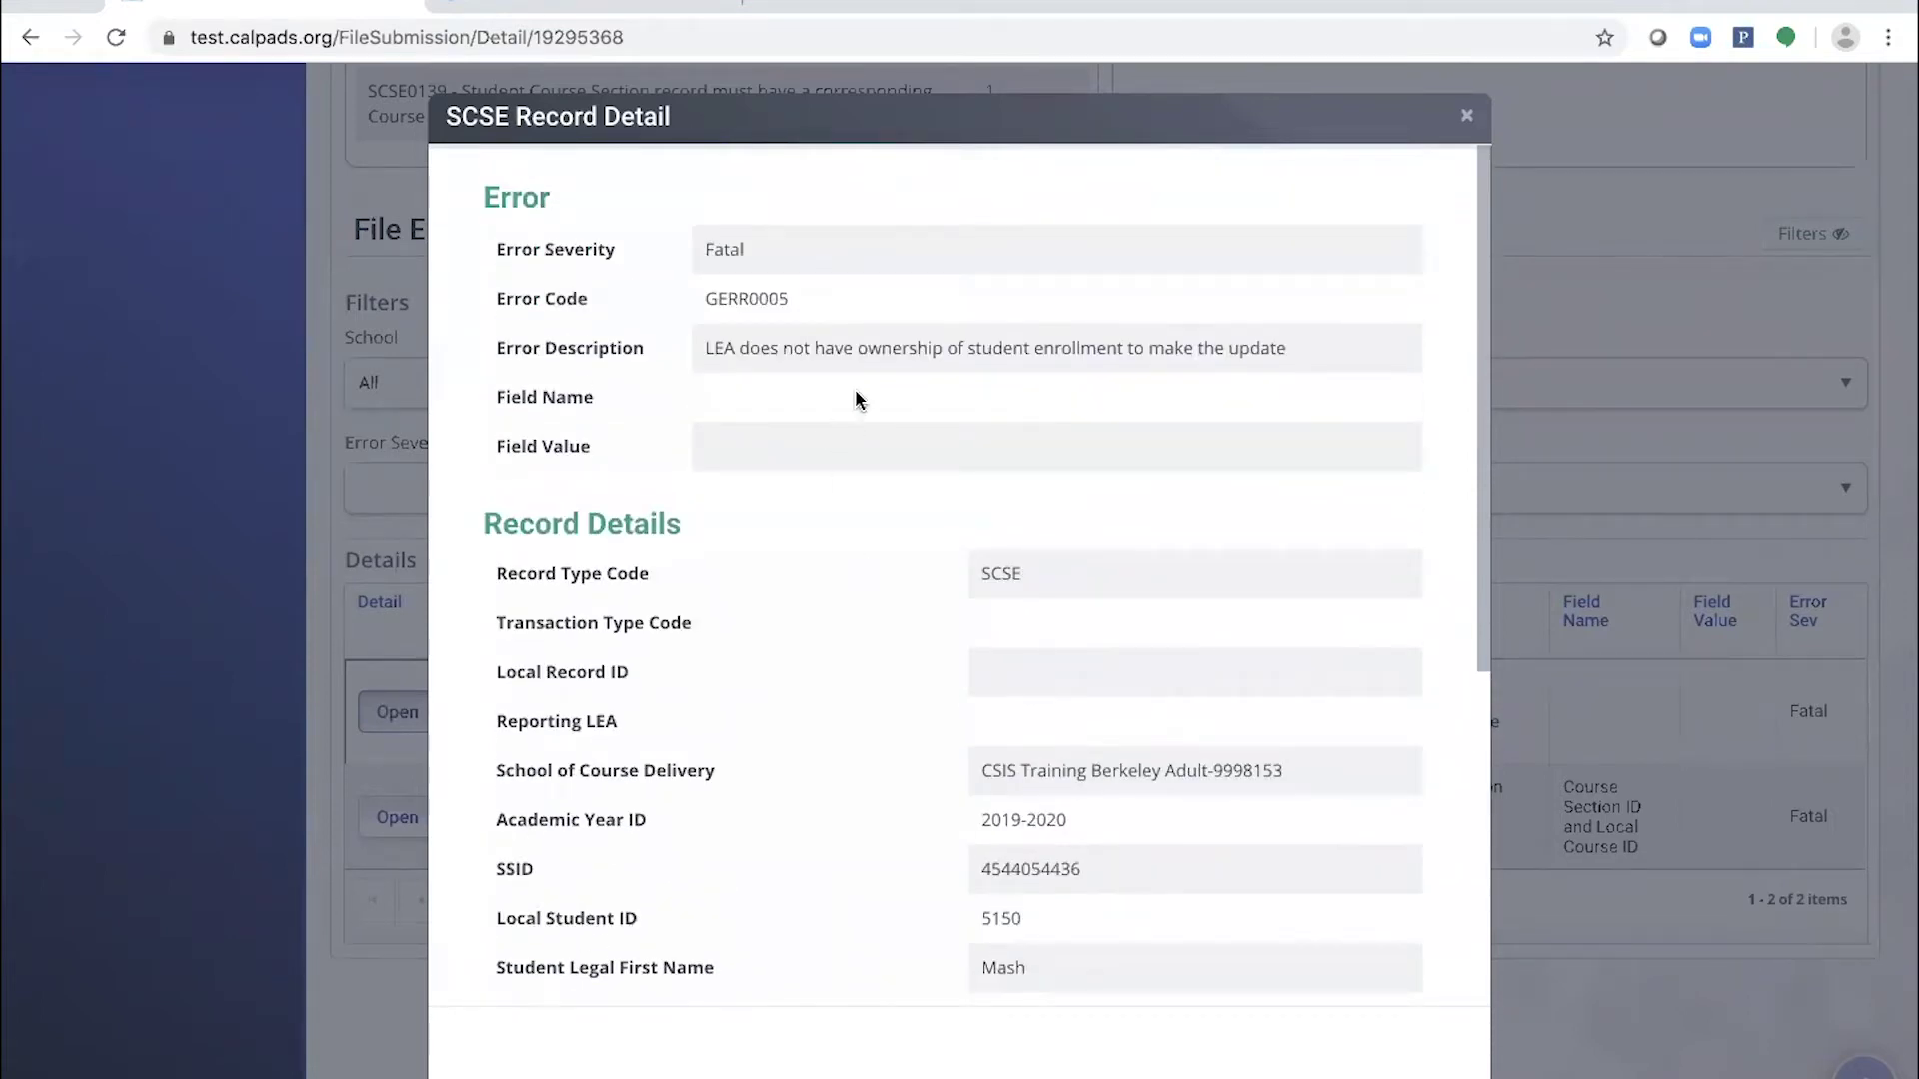
scroll(1094, 665, "down", 2)
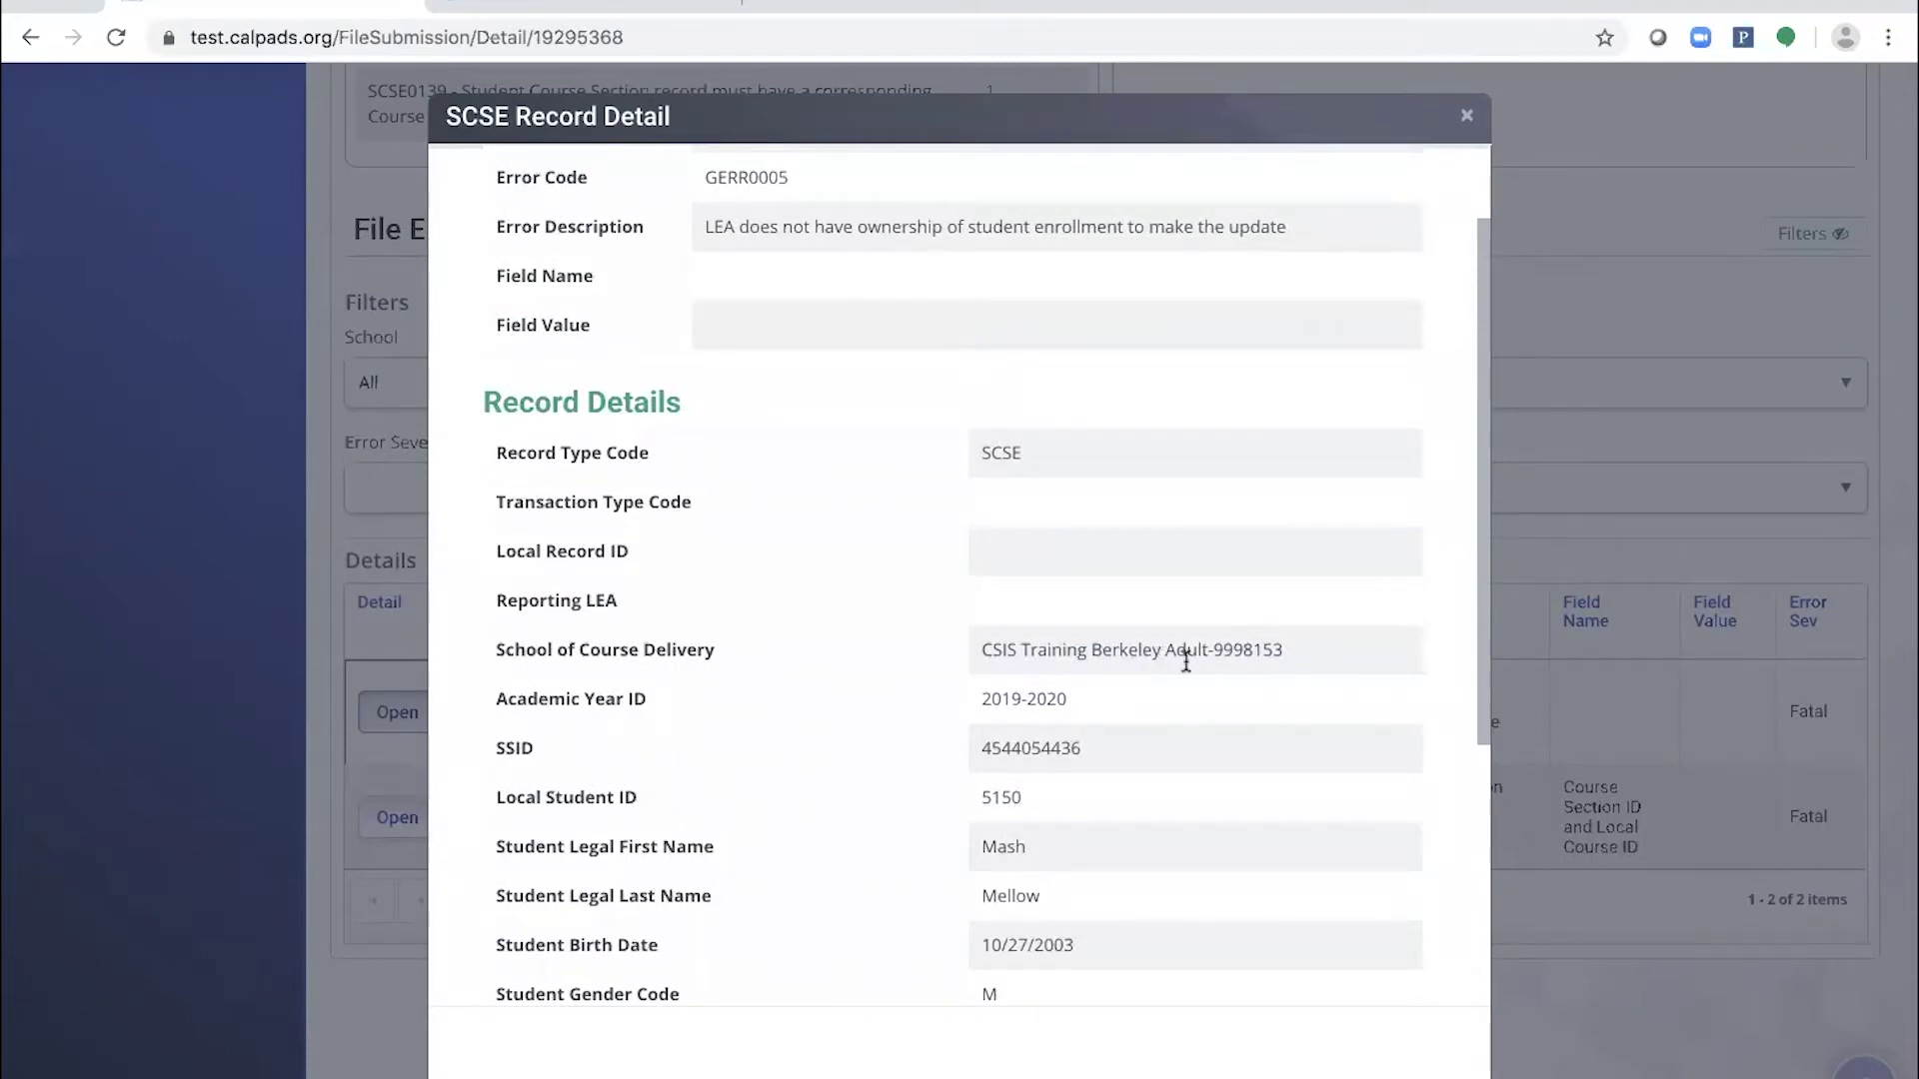
scroll(1183, 662, "up", 2)
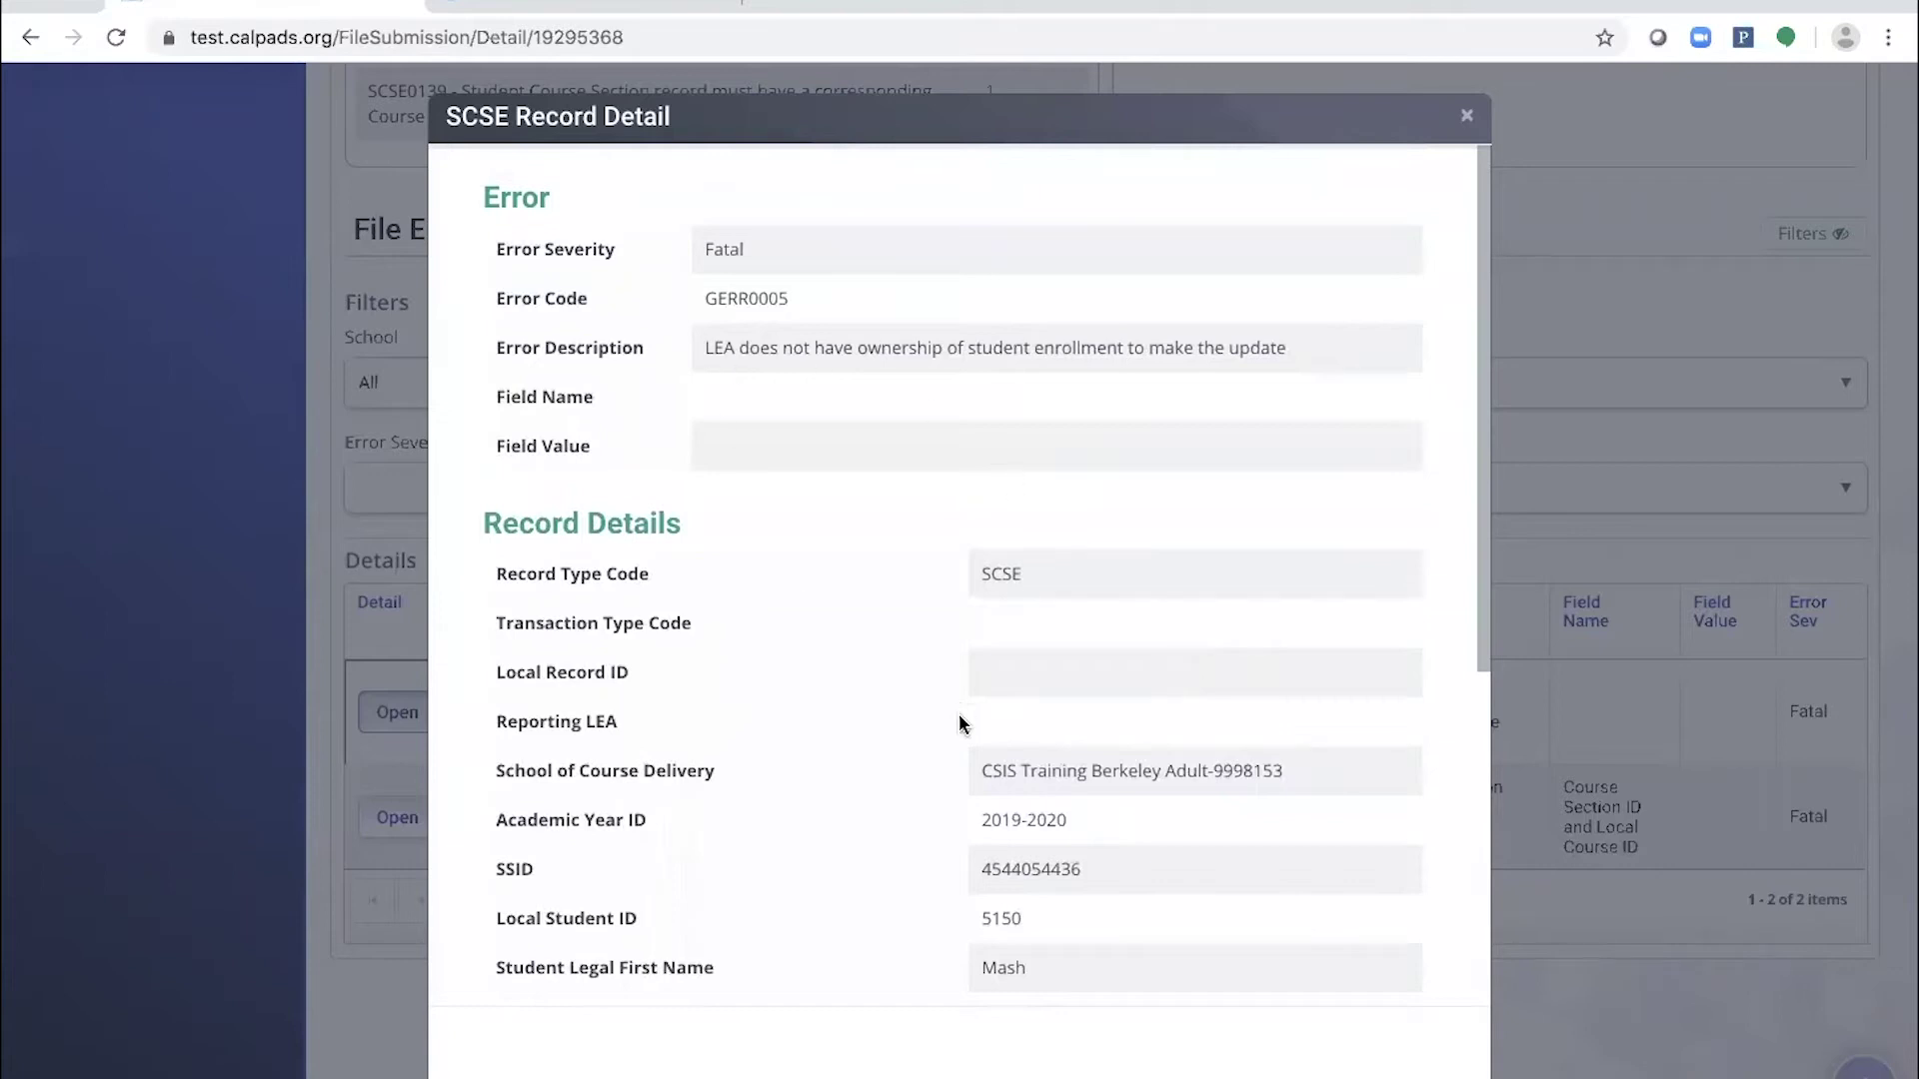
double_click(1023, 863)
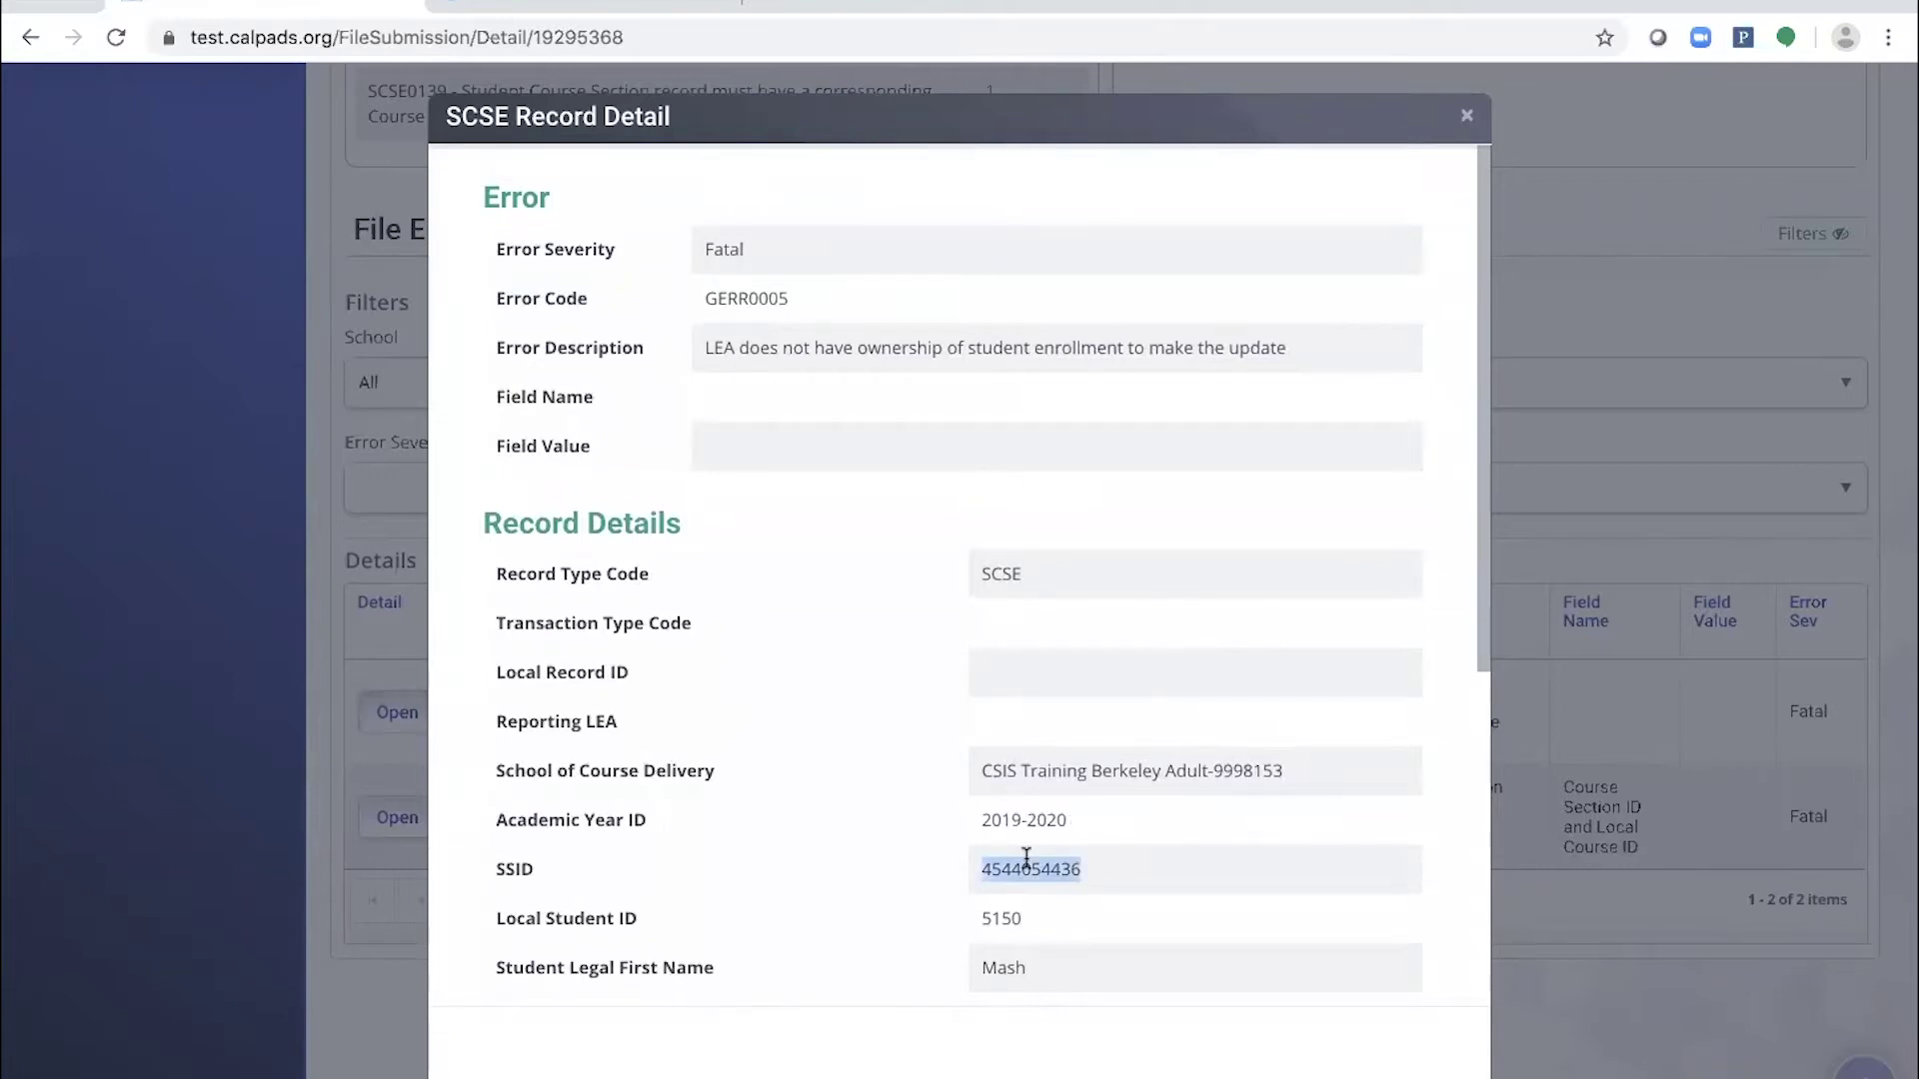
right_click(1026, 864)
left_click(1100, 908)
key("ctrl+Tab")
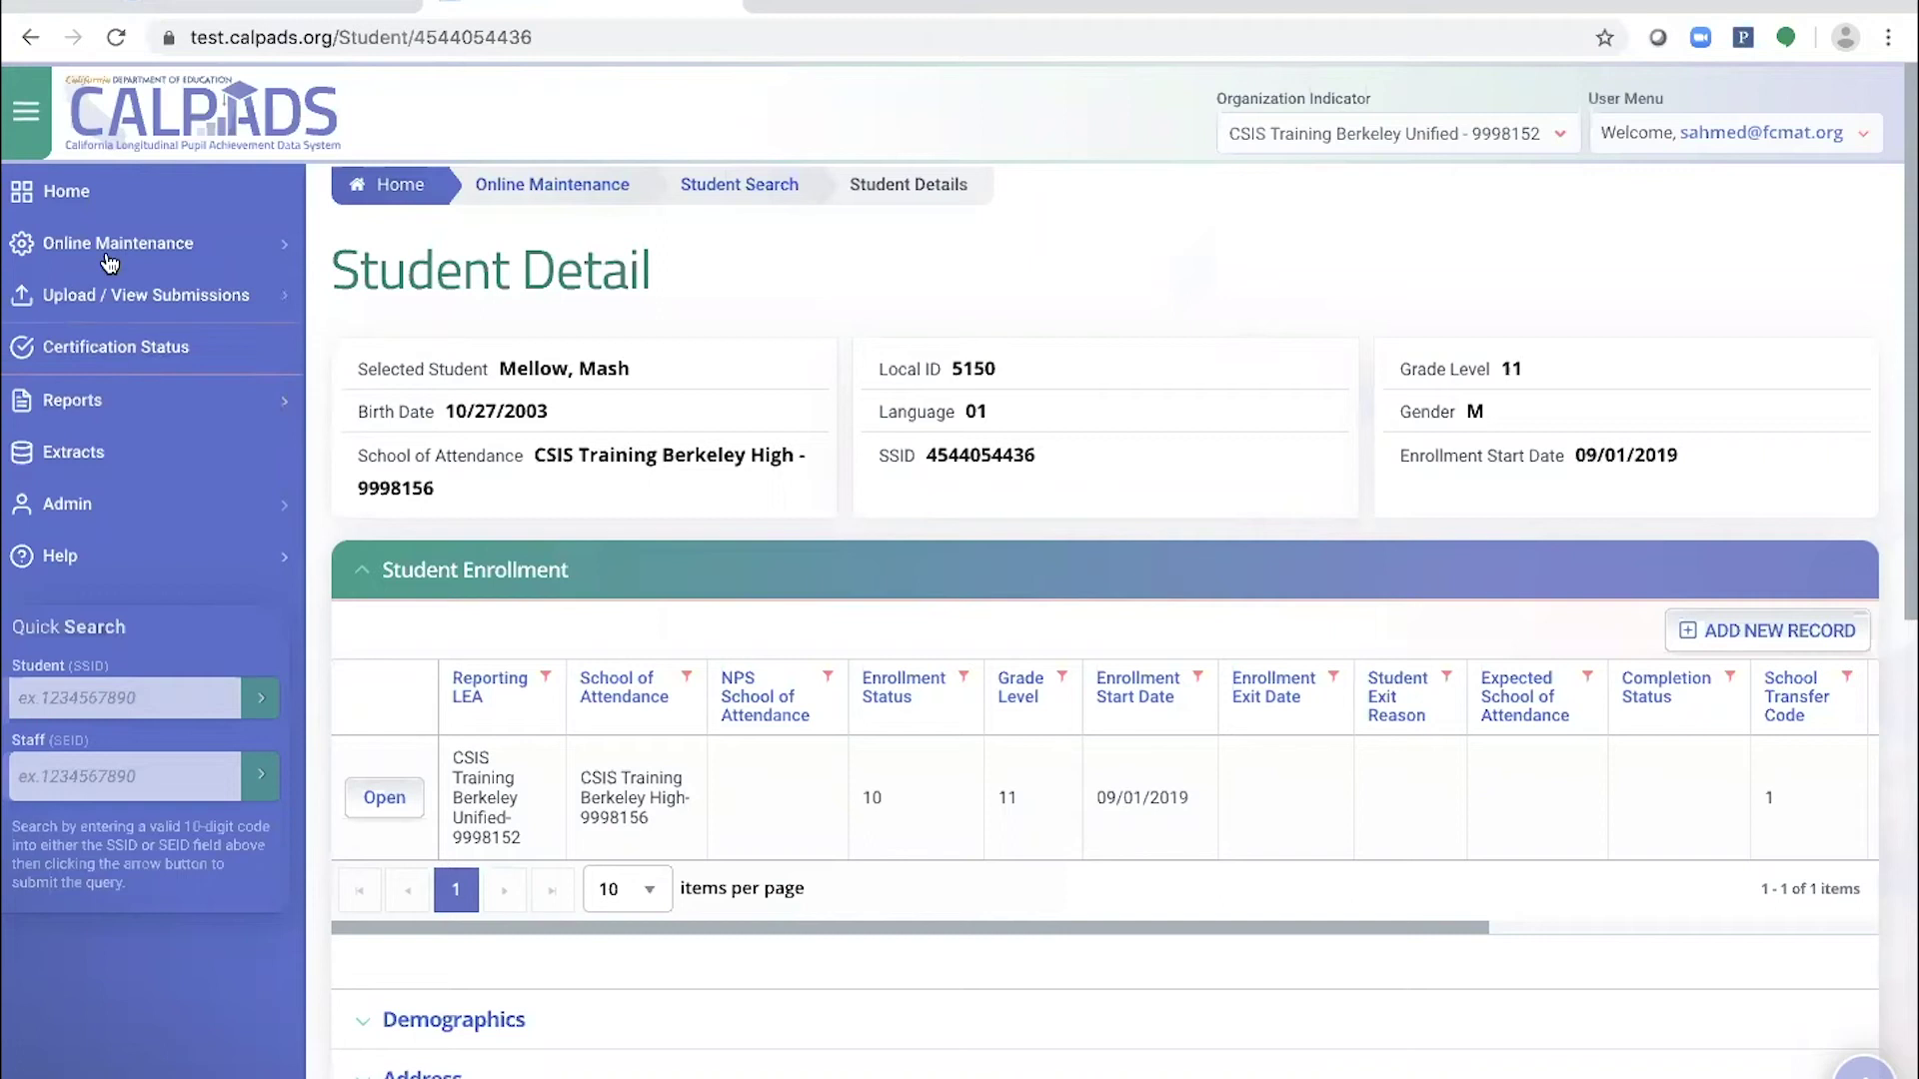
left_click(108, 703)
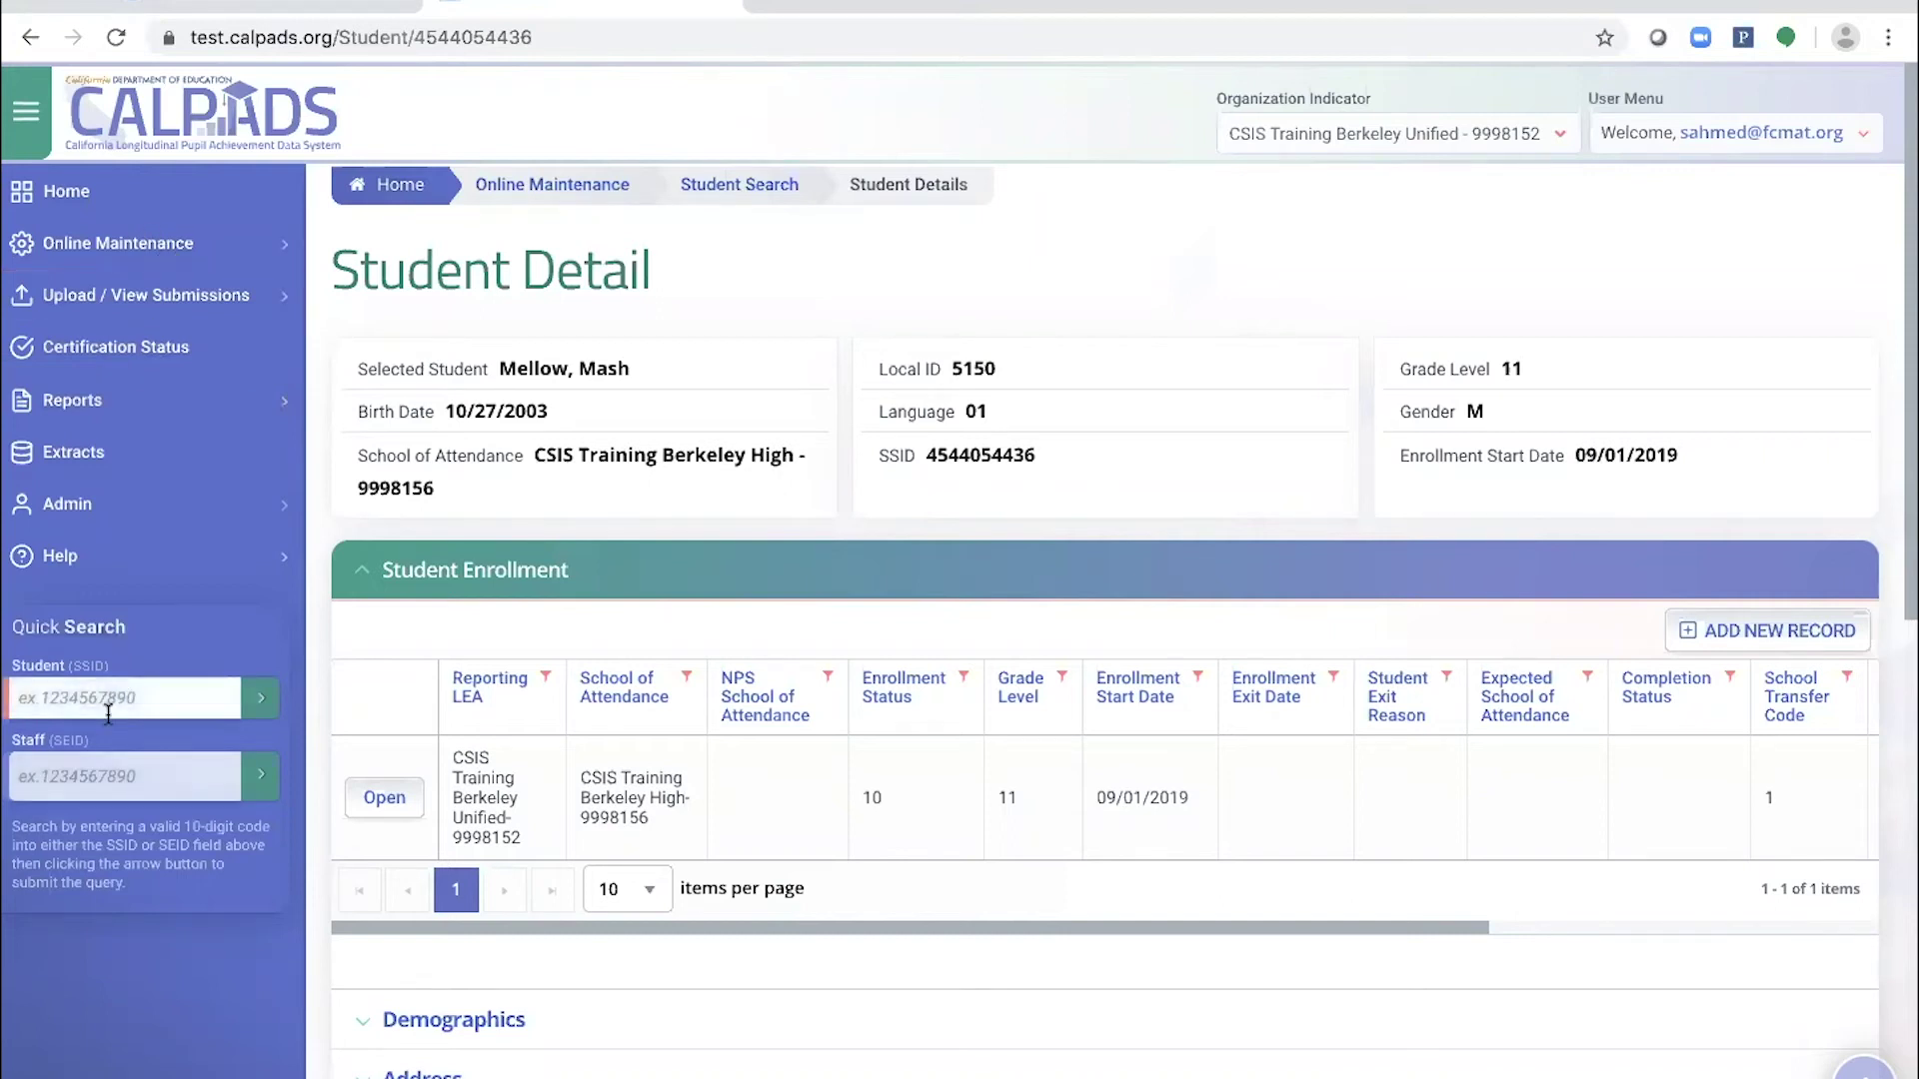
left_click(107, 702)
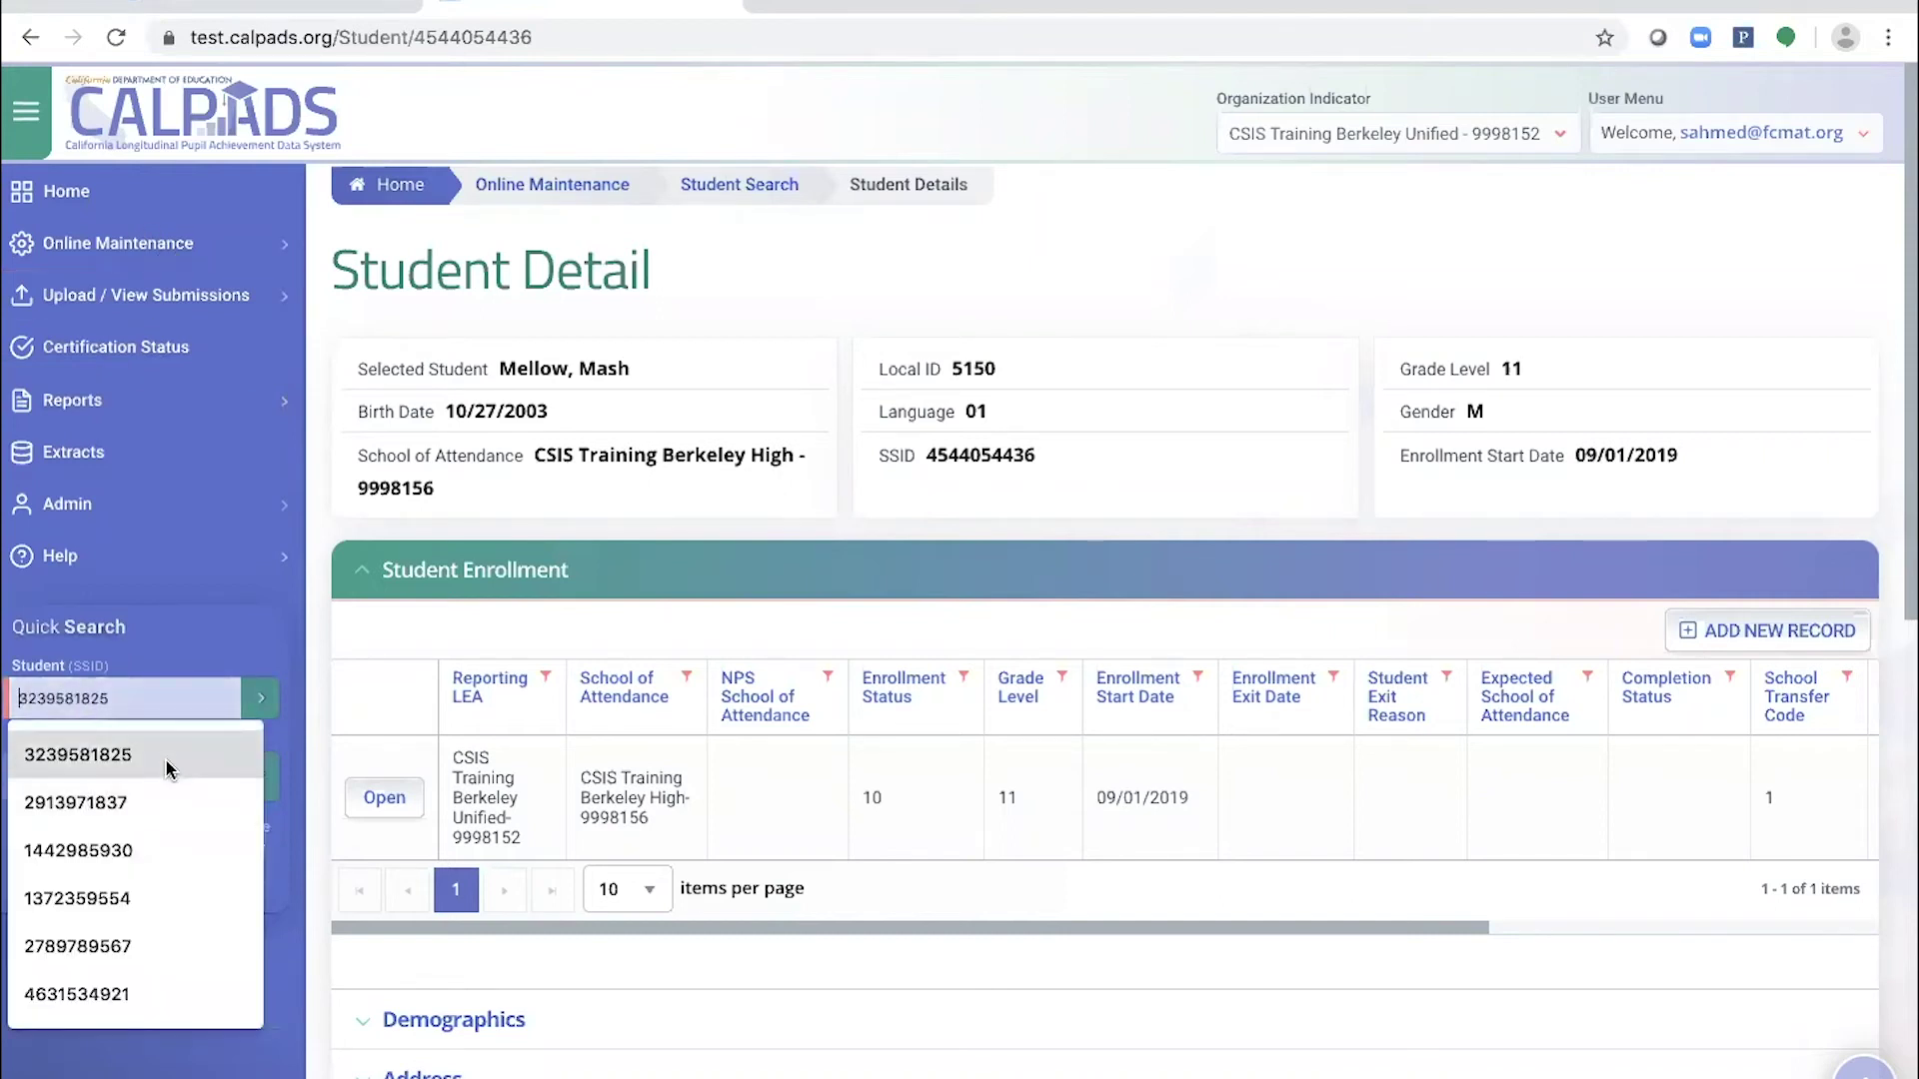
key("super+v")
key("Return")
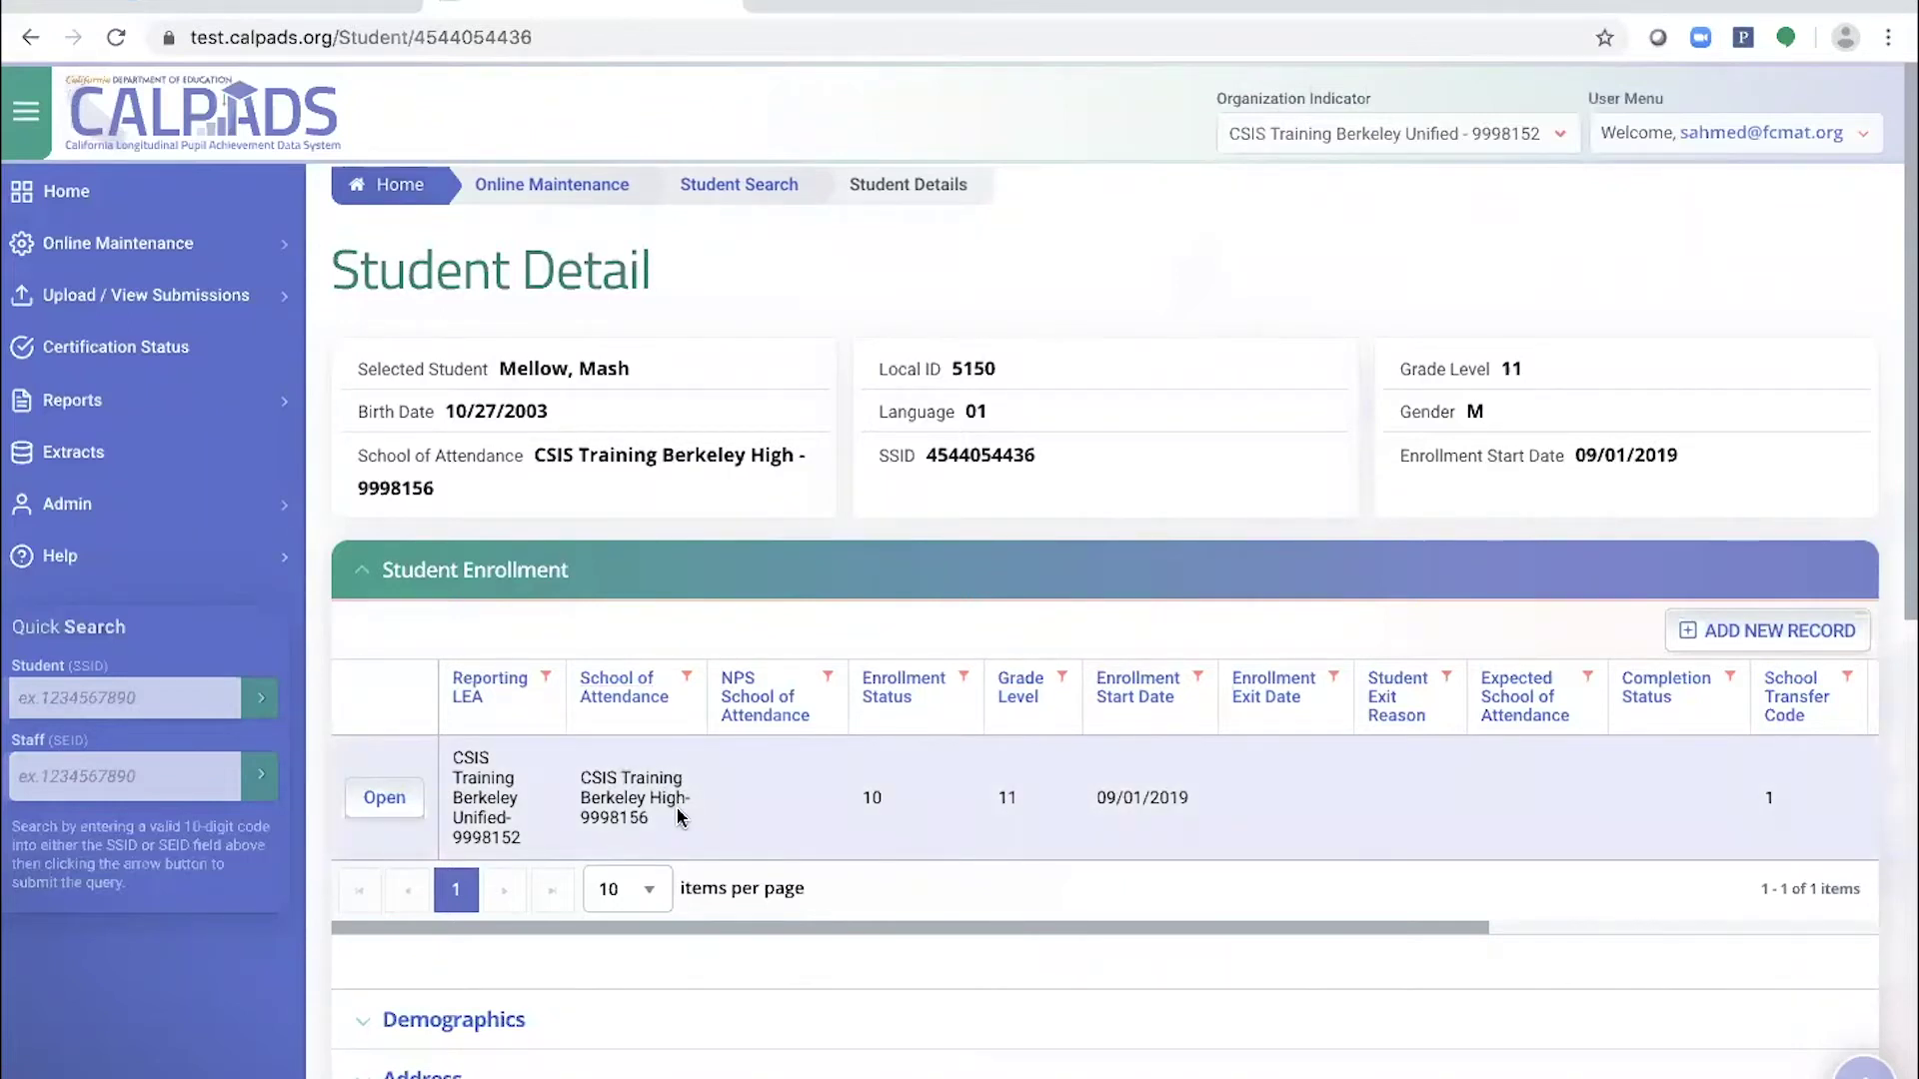
Return to the submission errors and open the SCSE0139 record to examine its school of course delivery, local course ID and course section ID.
left_click(268, 12)
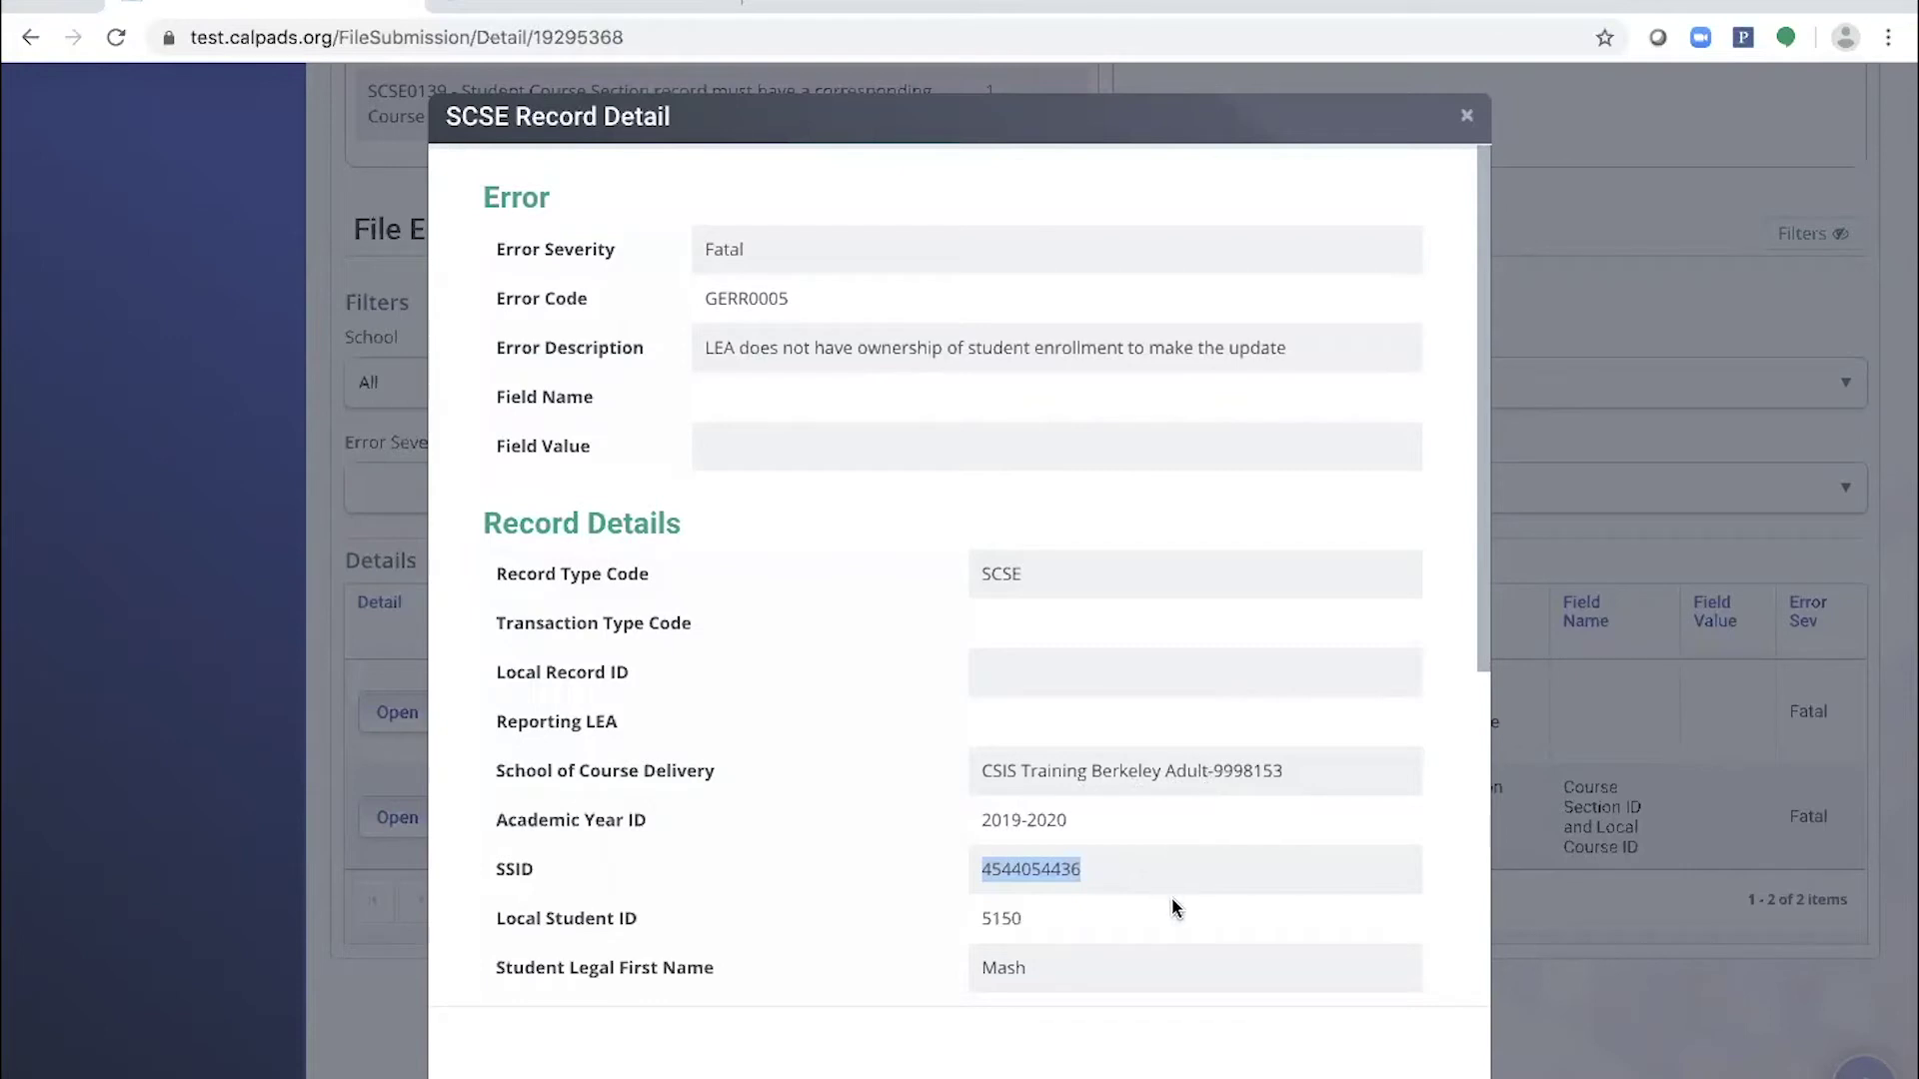
key("Escape")
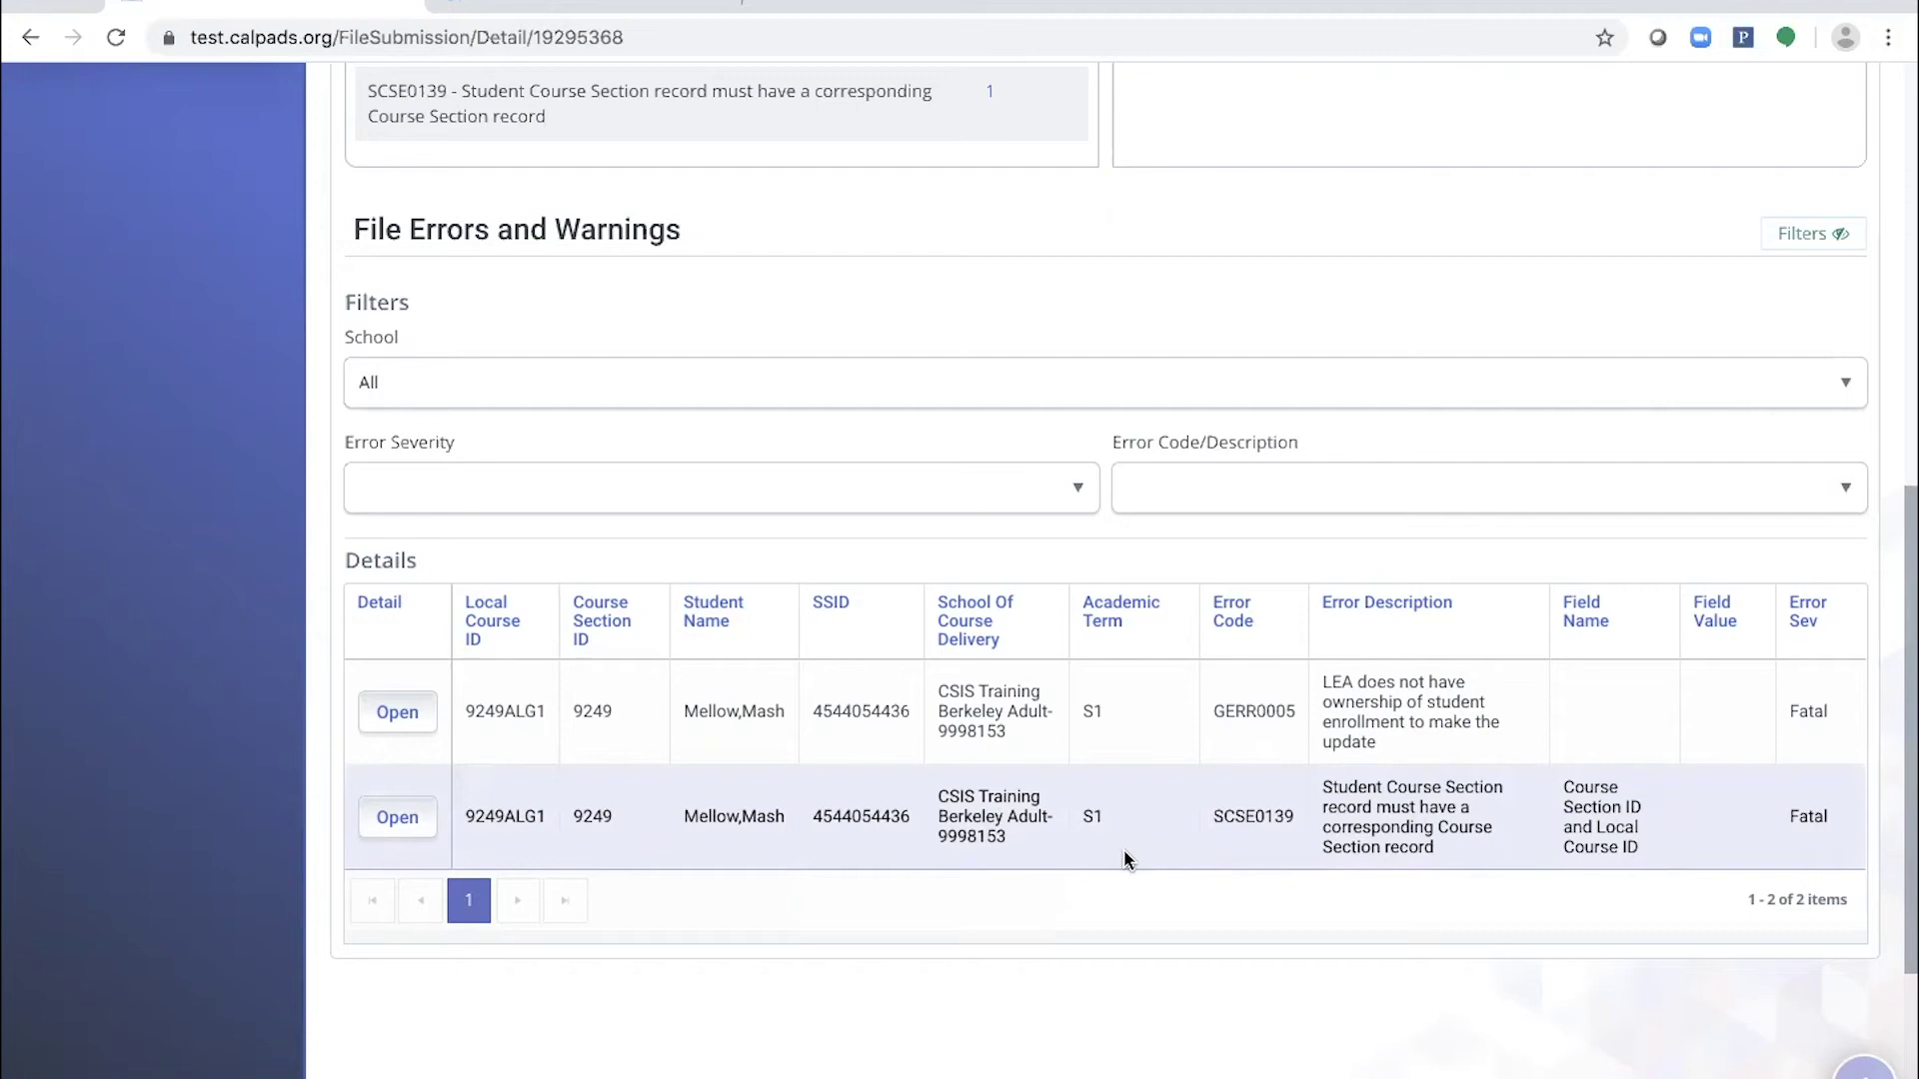
left_click(404, 814)
scroll(1157, 633, "down", 3)
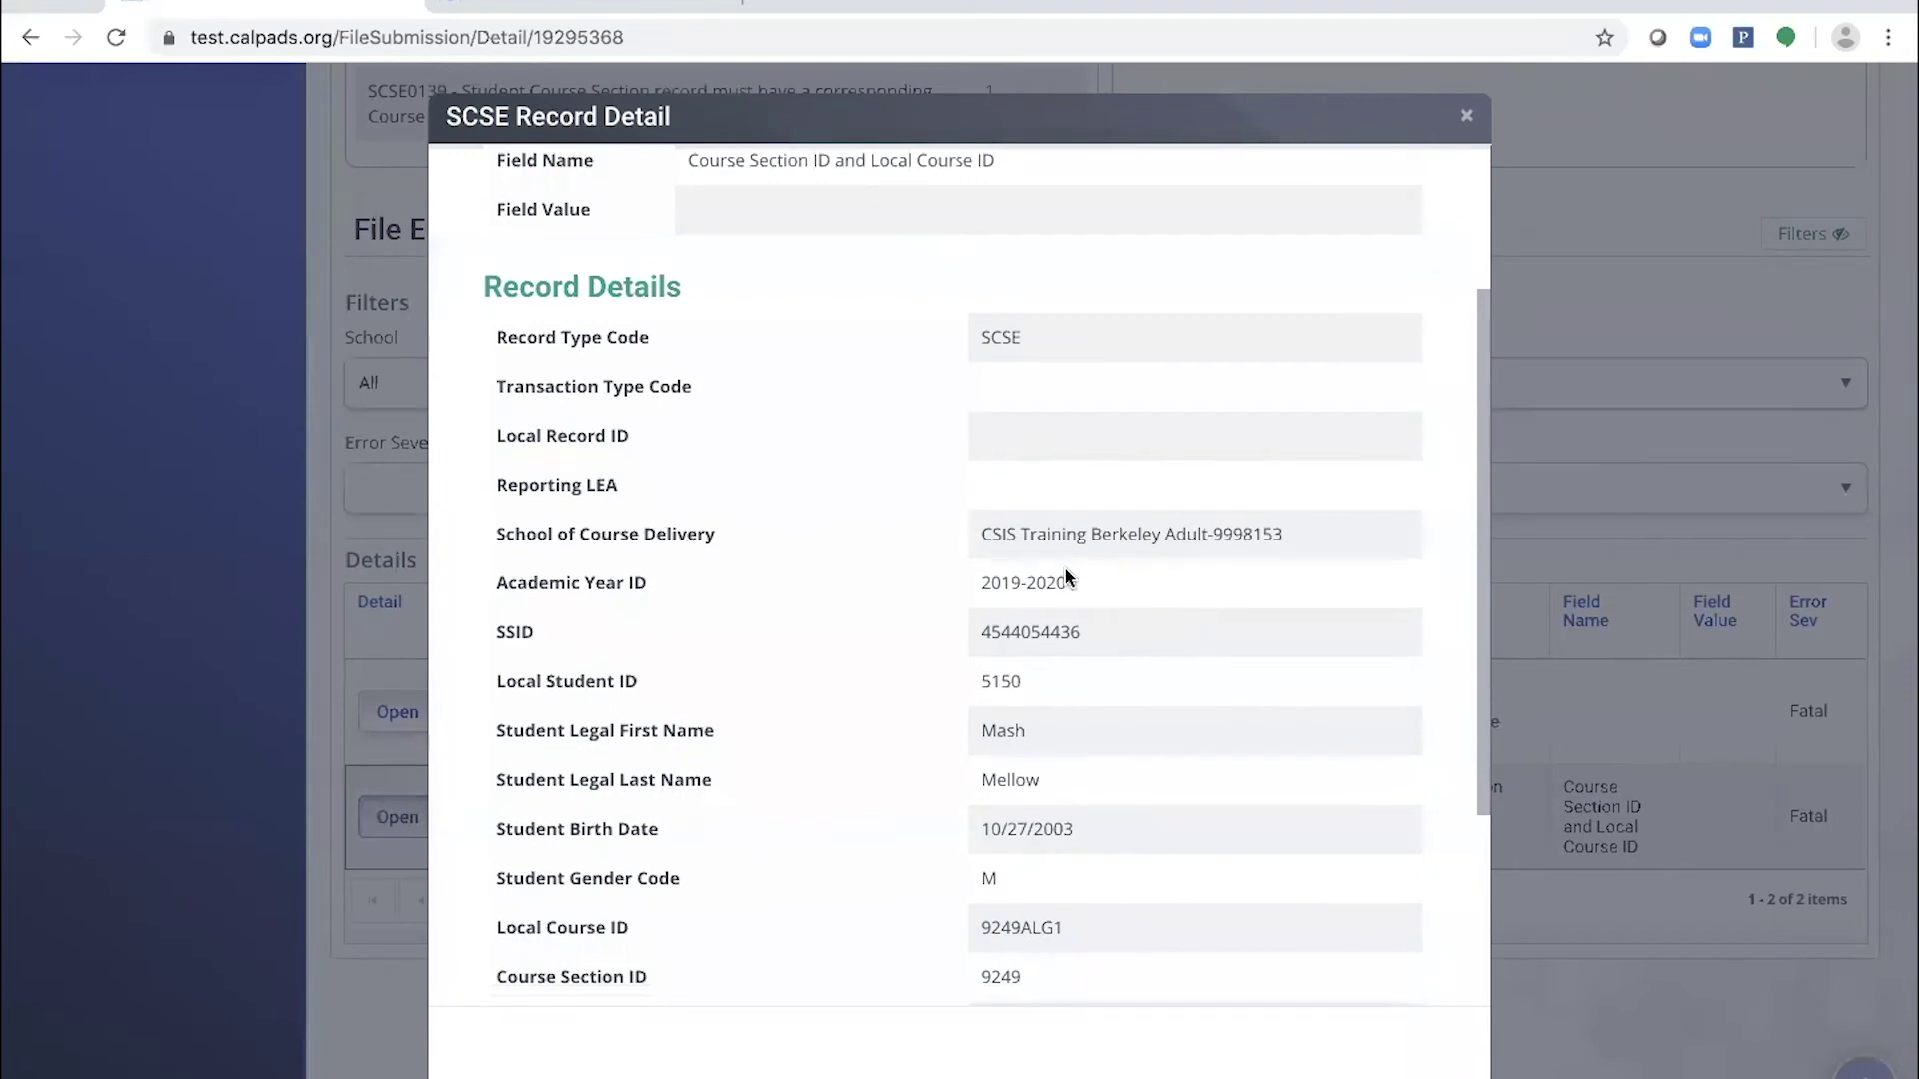
scroll(1184, 614, "down", 3)
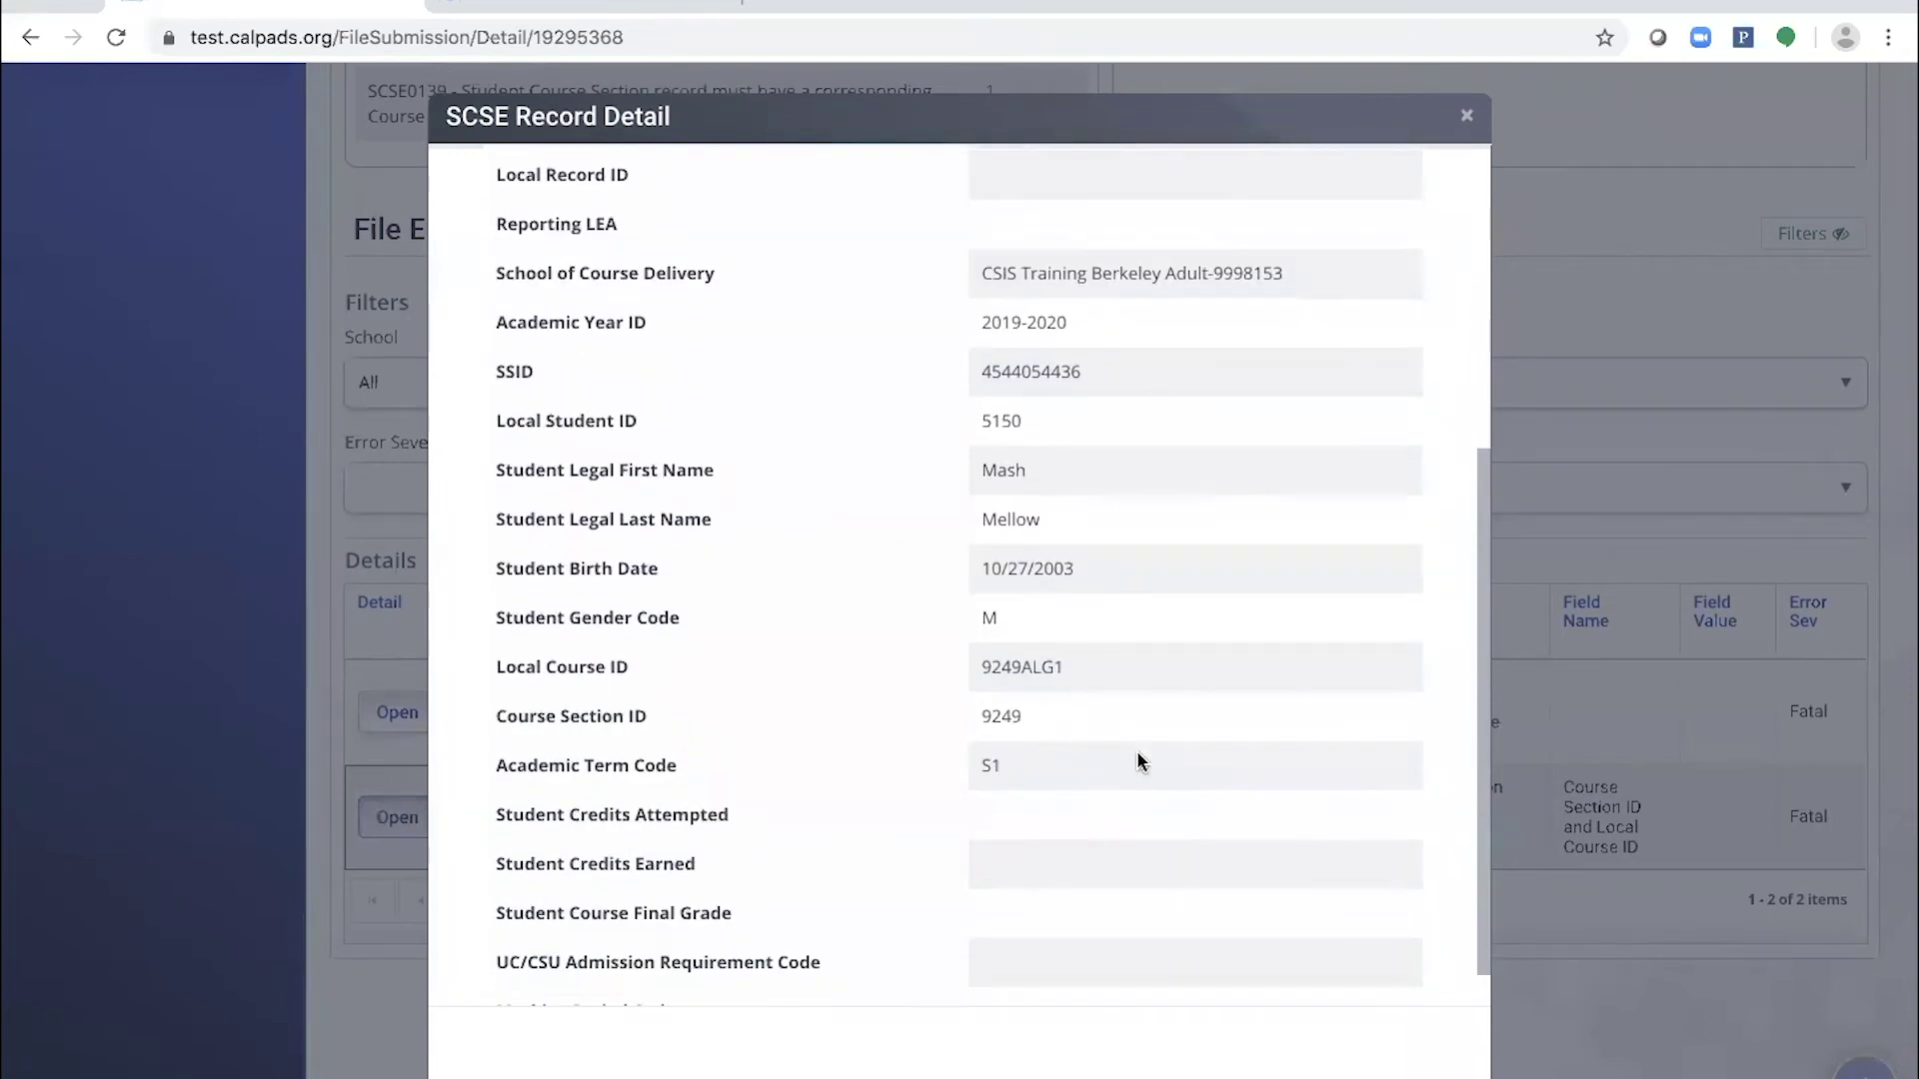
scroll(1140, 761, "up", 2)
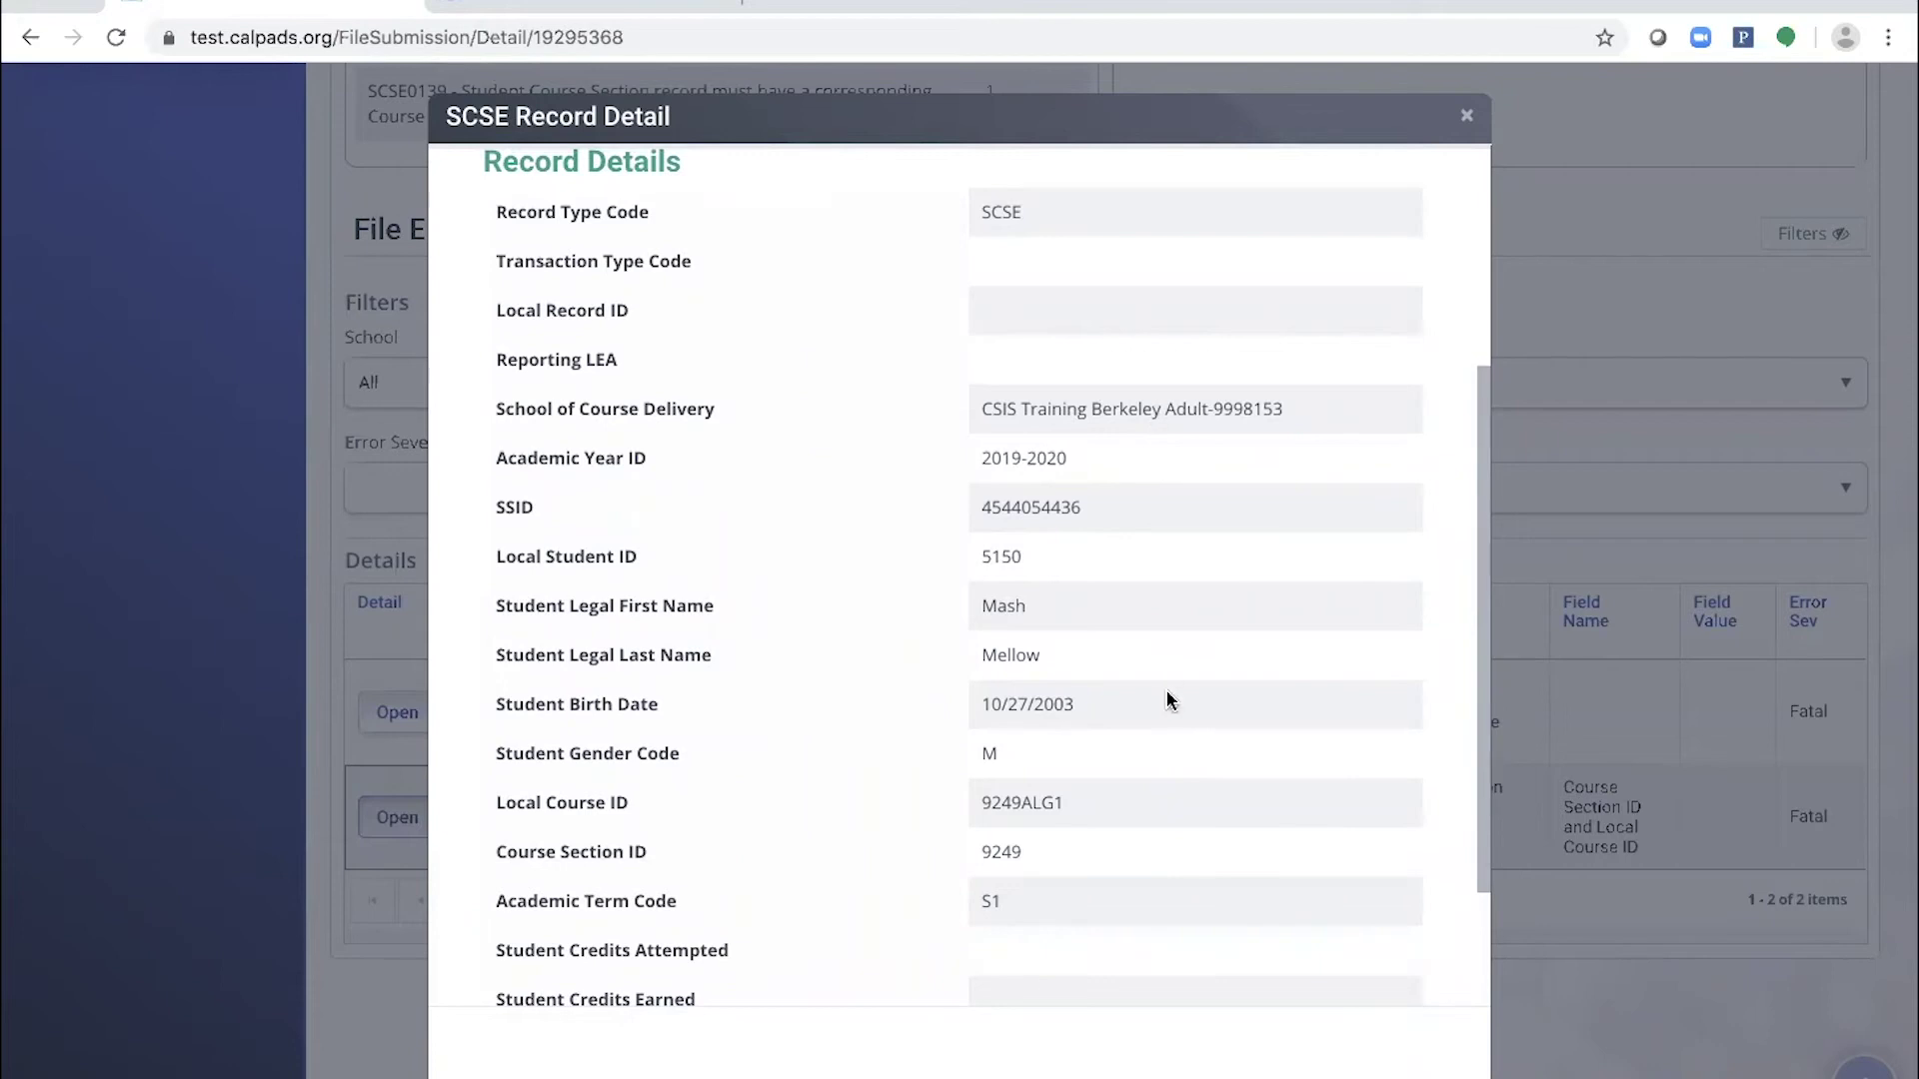
scroll(1165, 698, "down", 2)
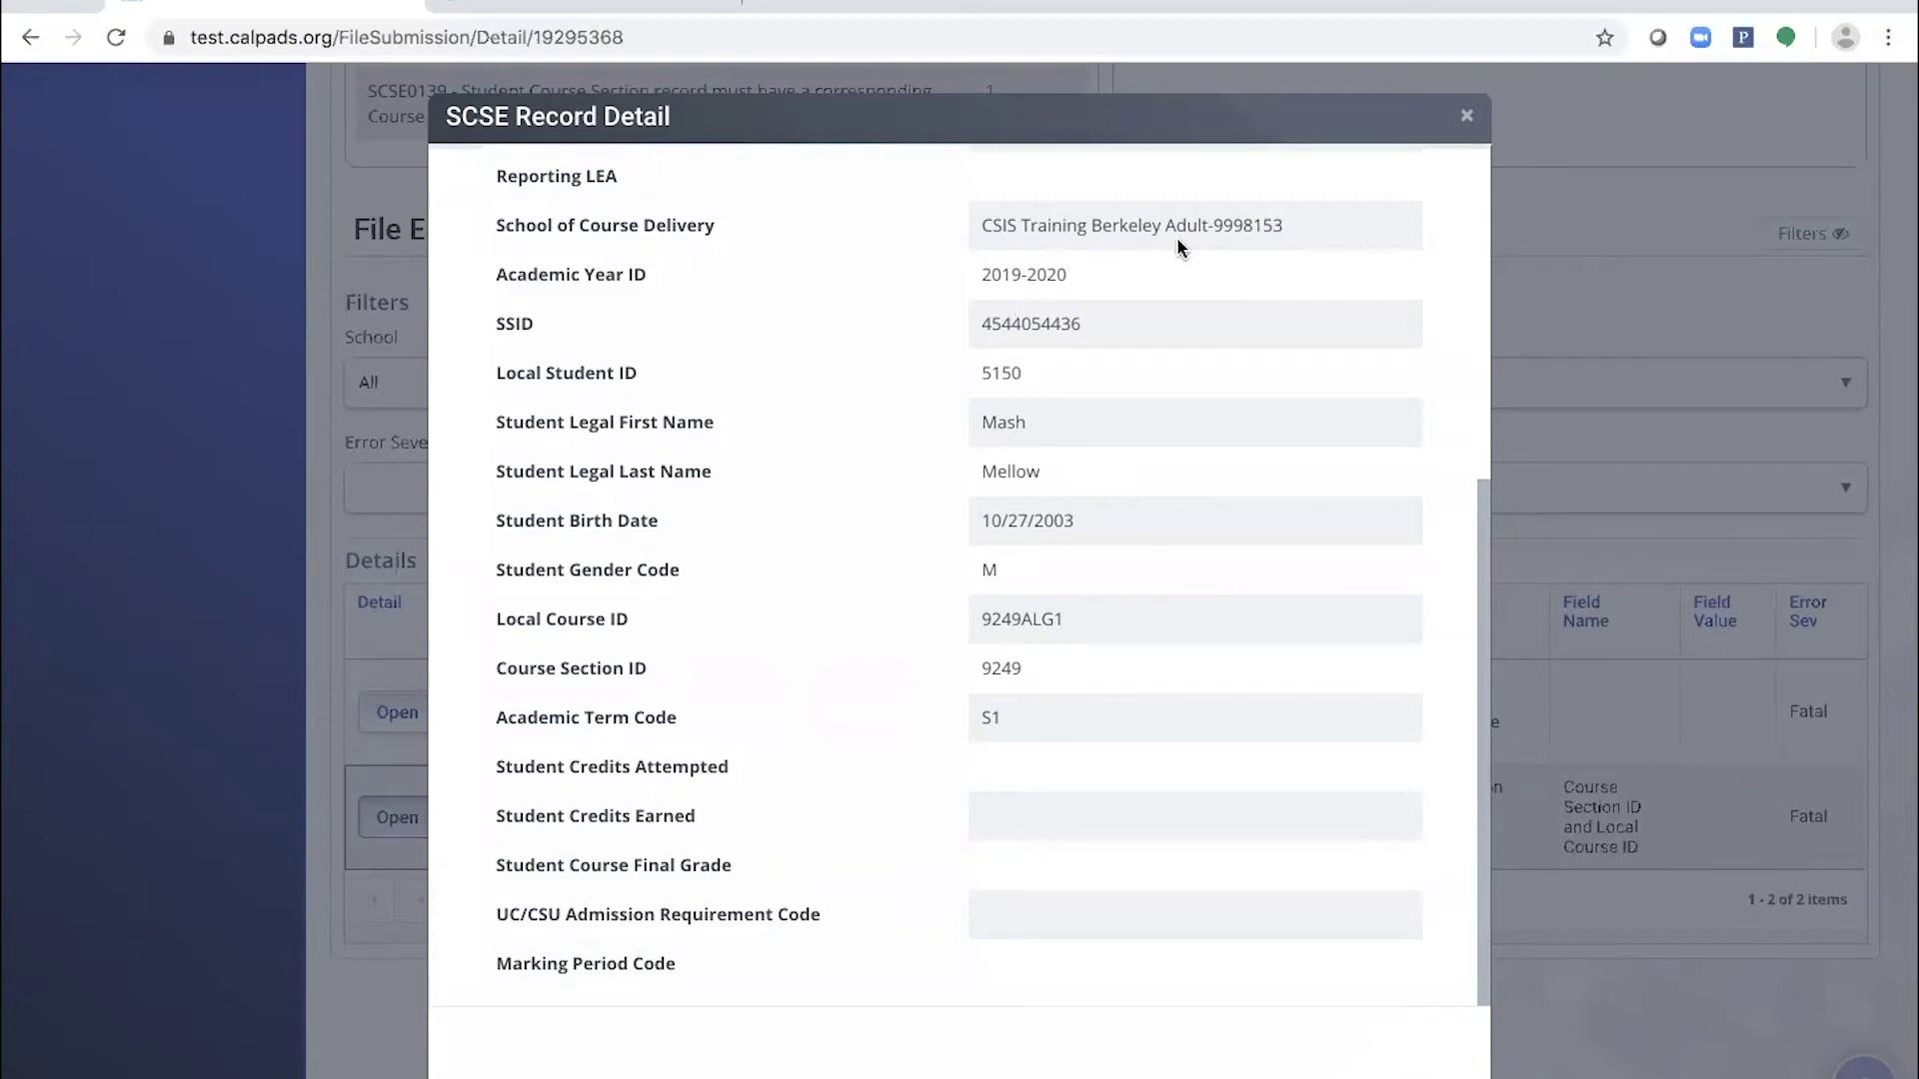
scroll(1055, 743, "up", 3)
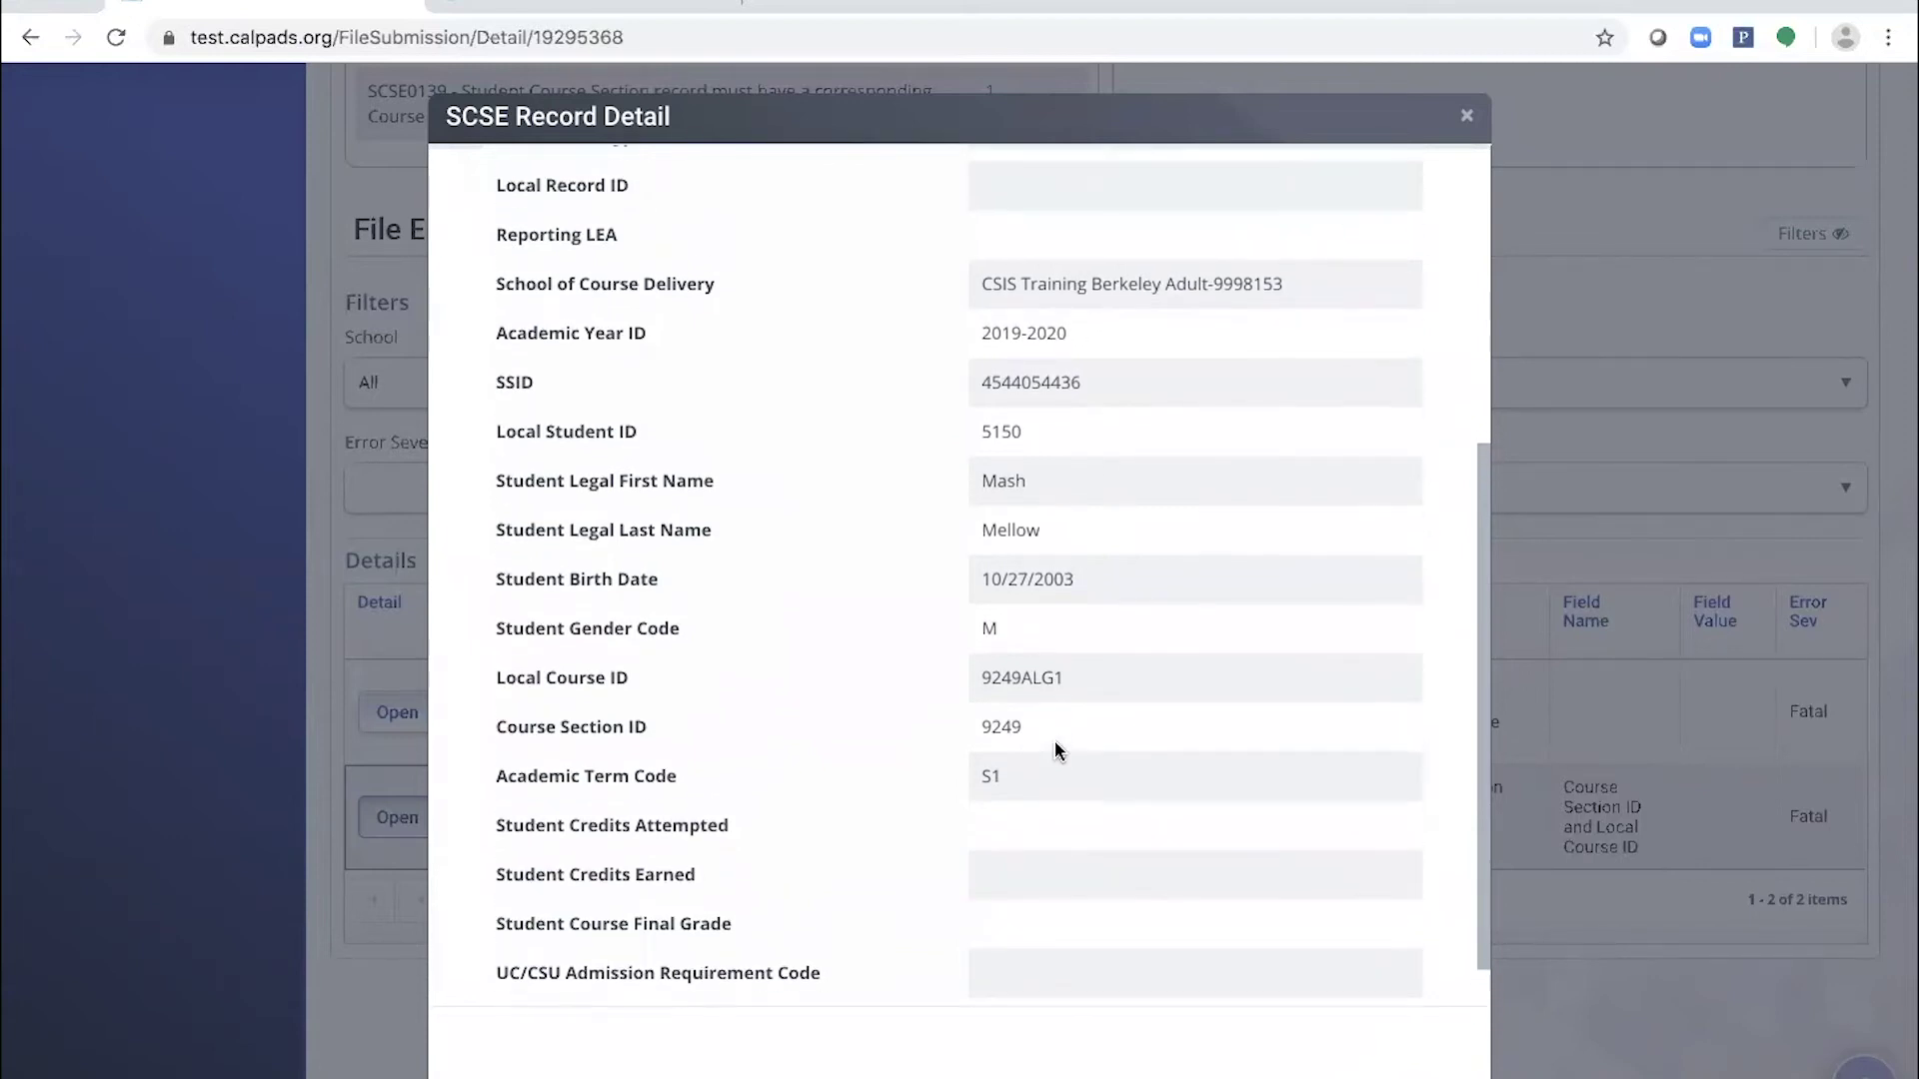
scroll(1055, 750, "up", 2)
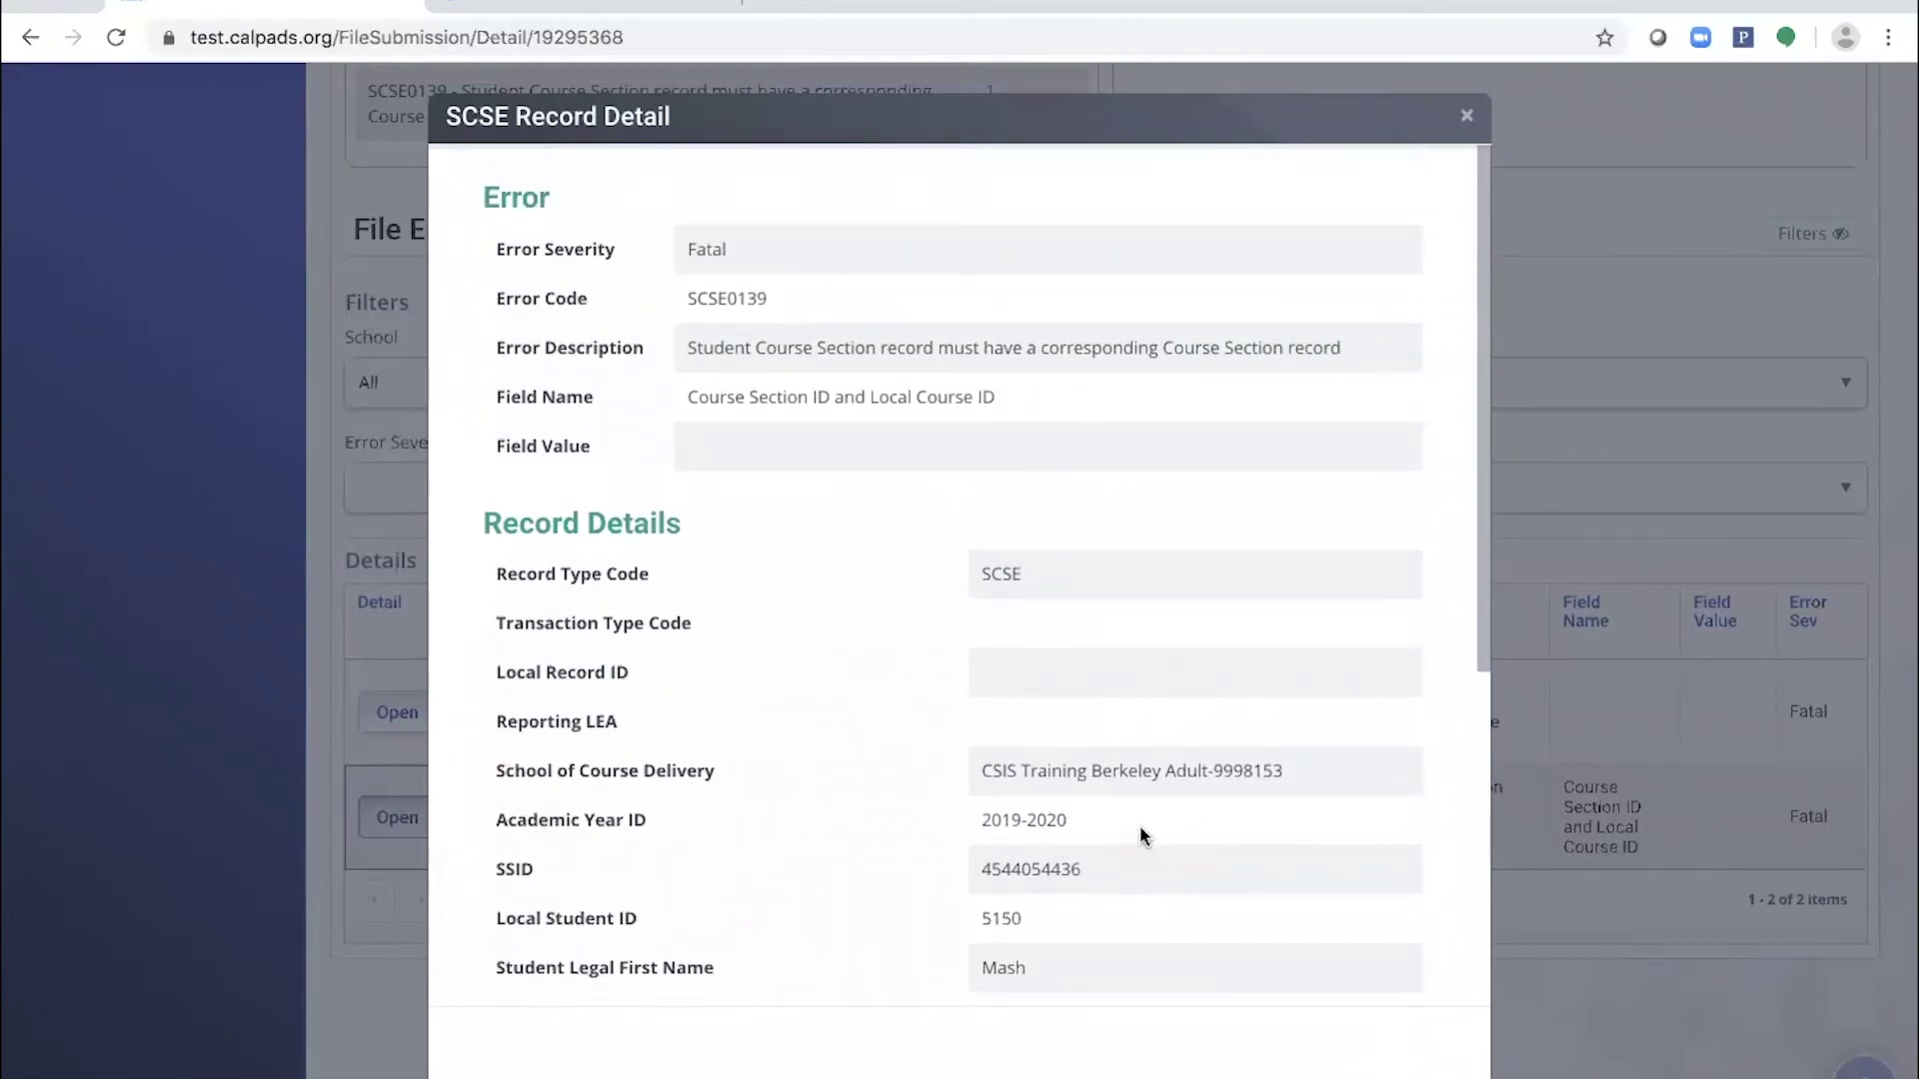
scroll(1140, 835, "down", 5)
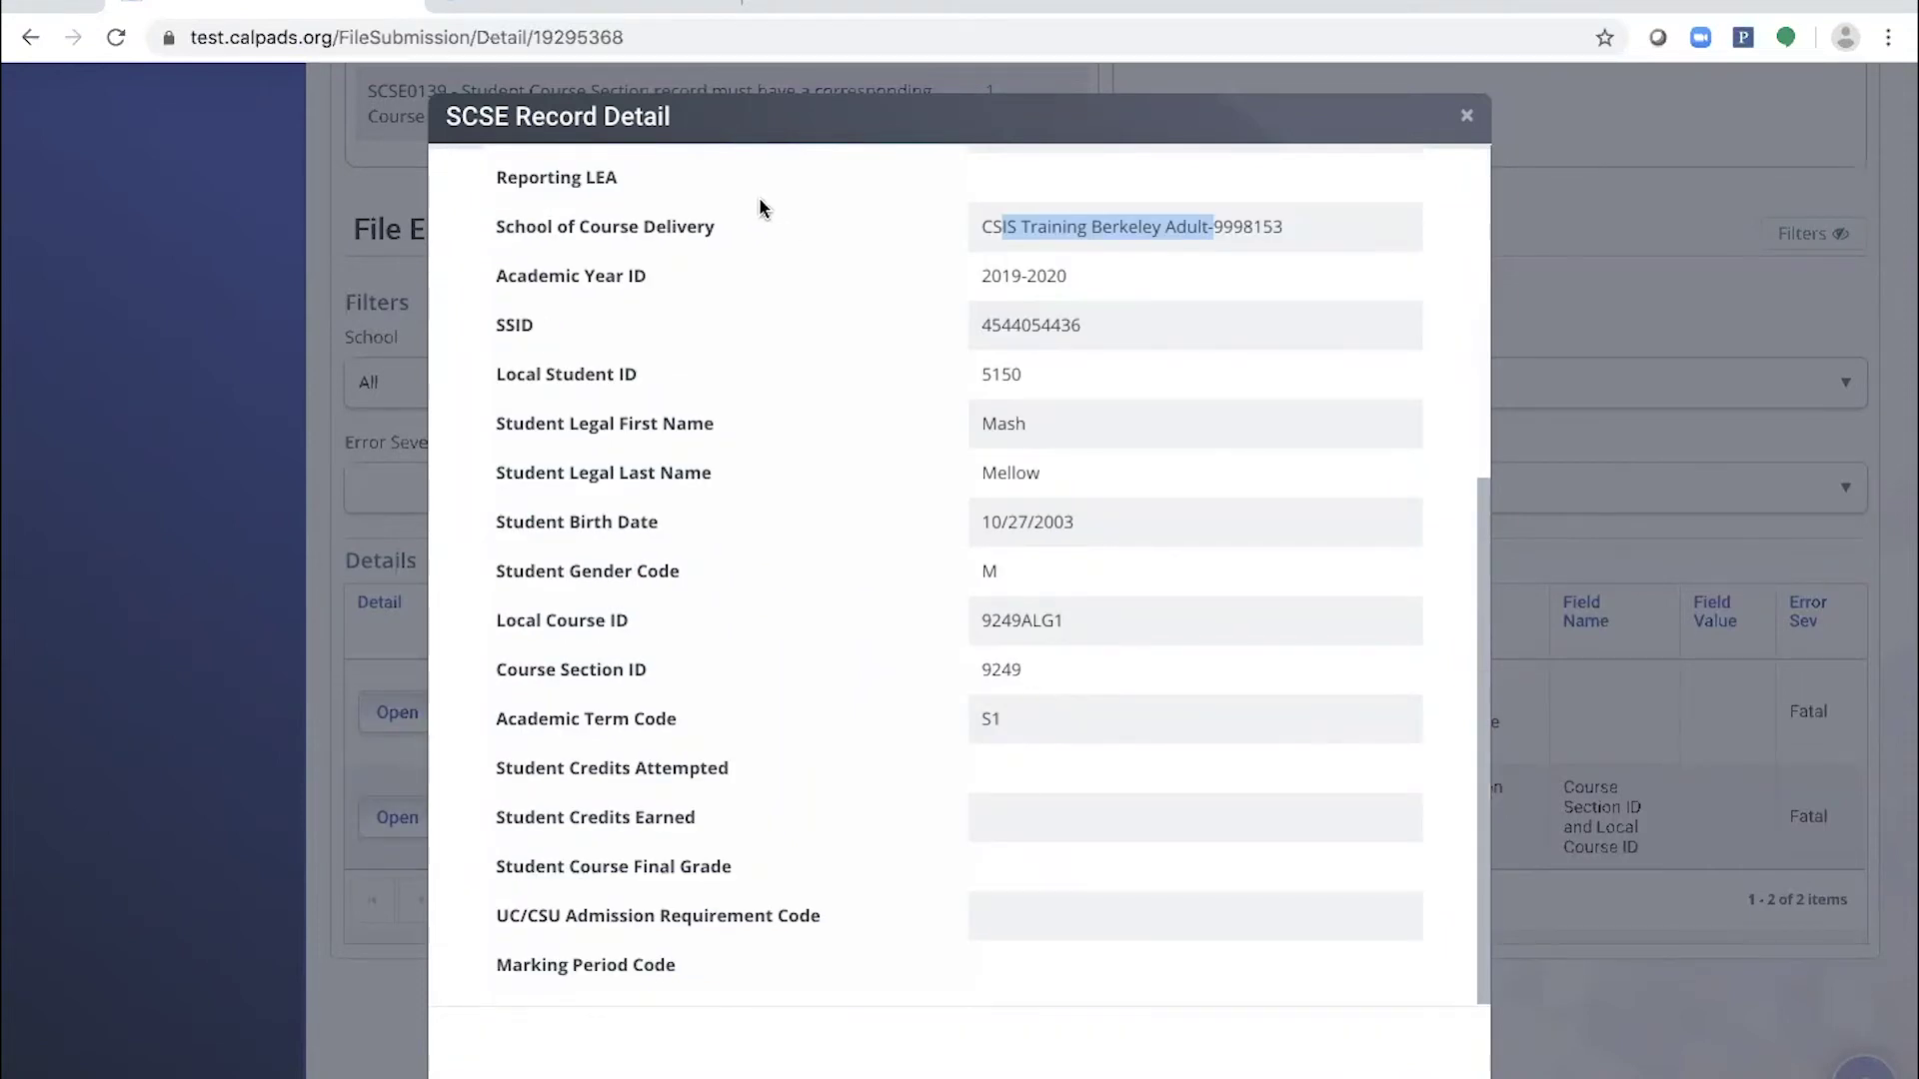
left_click(1097, 239)
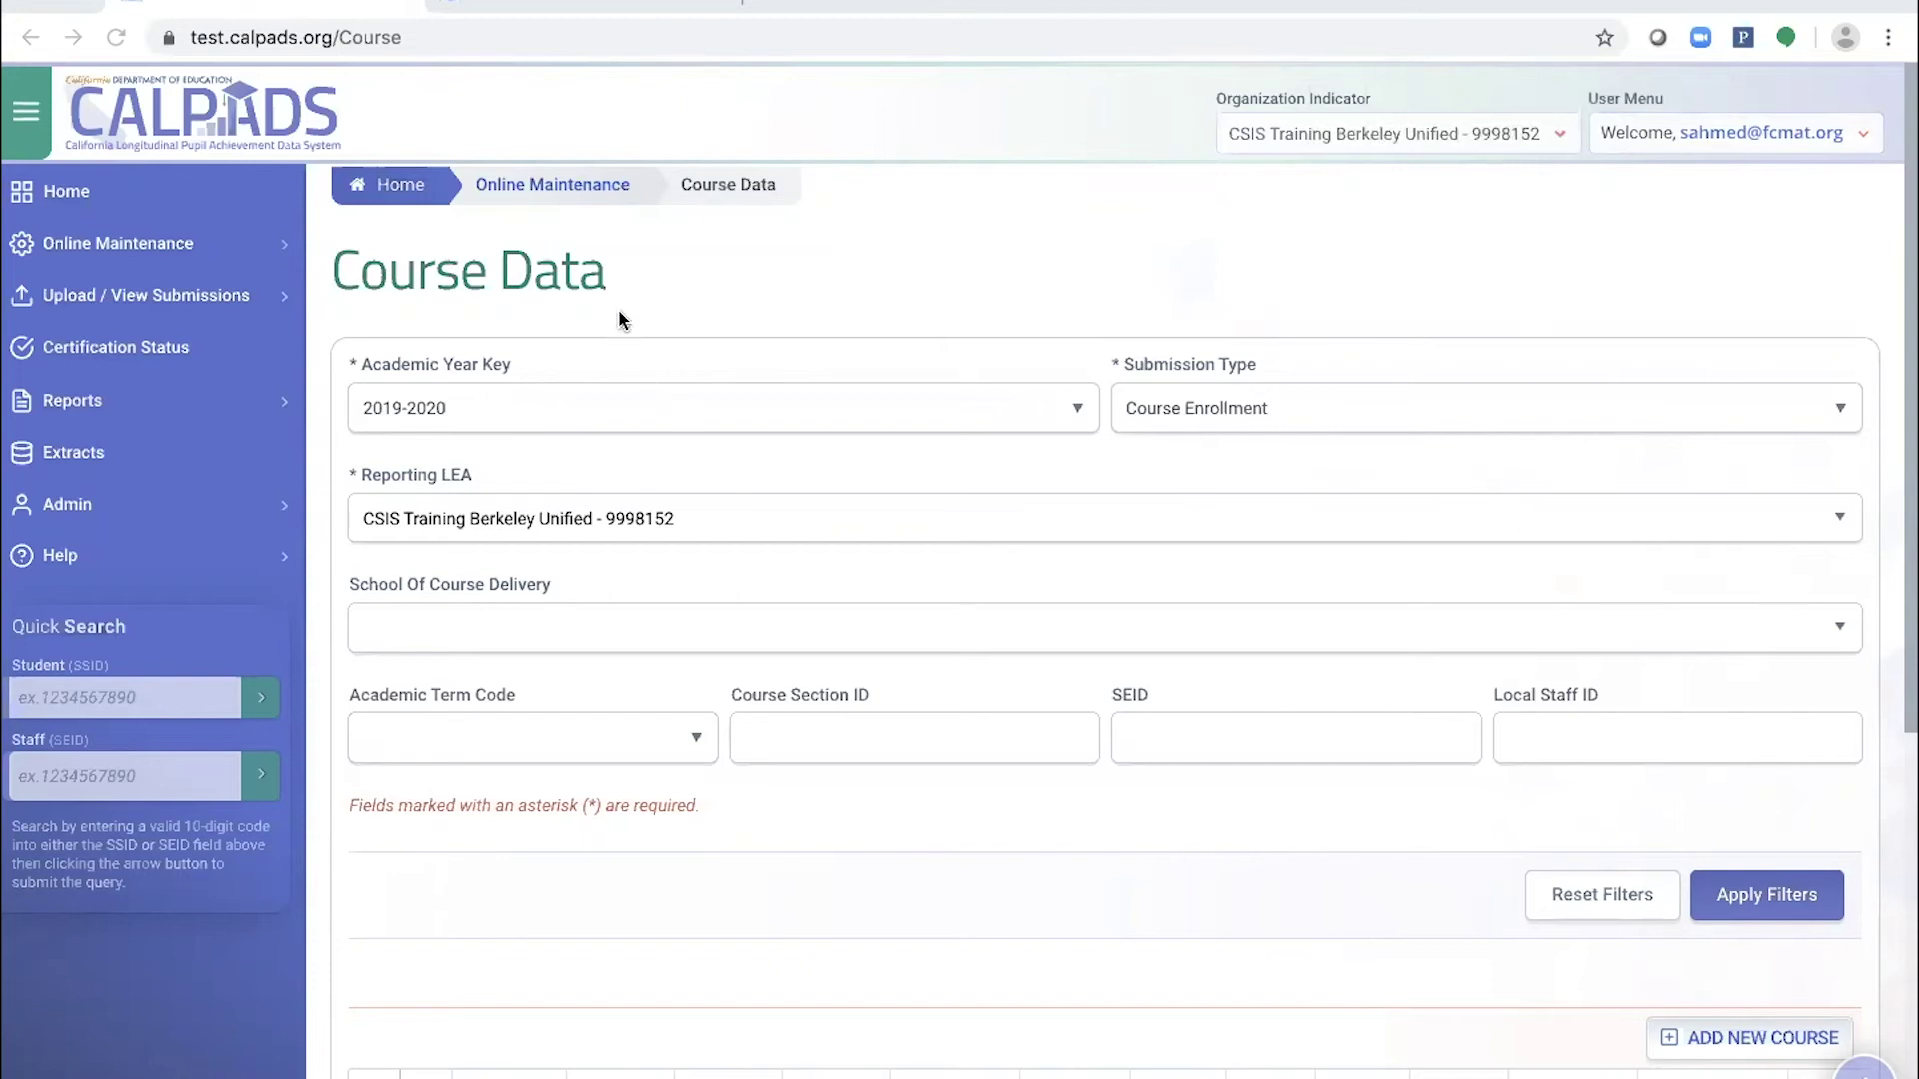
Filter the 2019-2020 course data by the Course Completion submission type.
left_click(1304, 410)
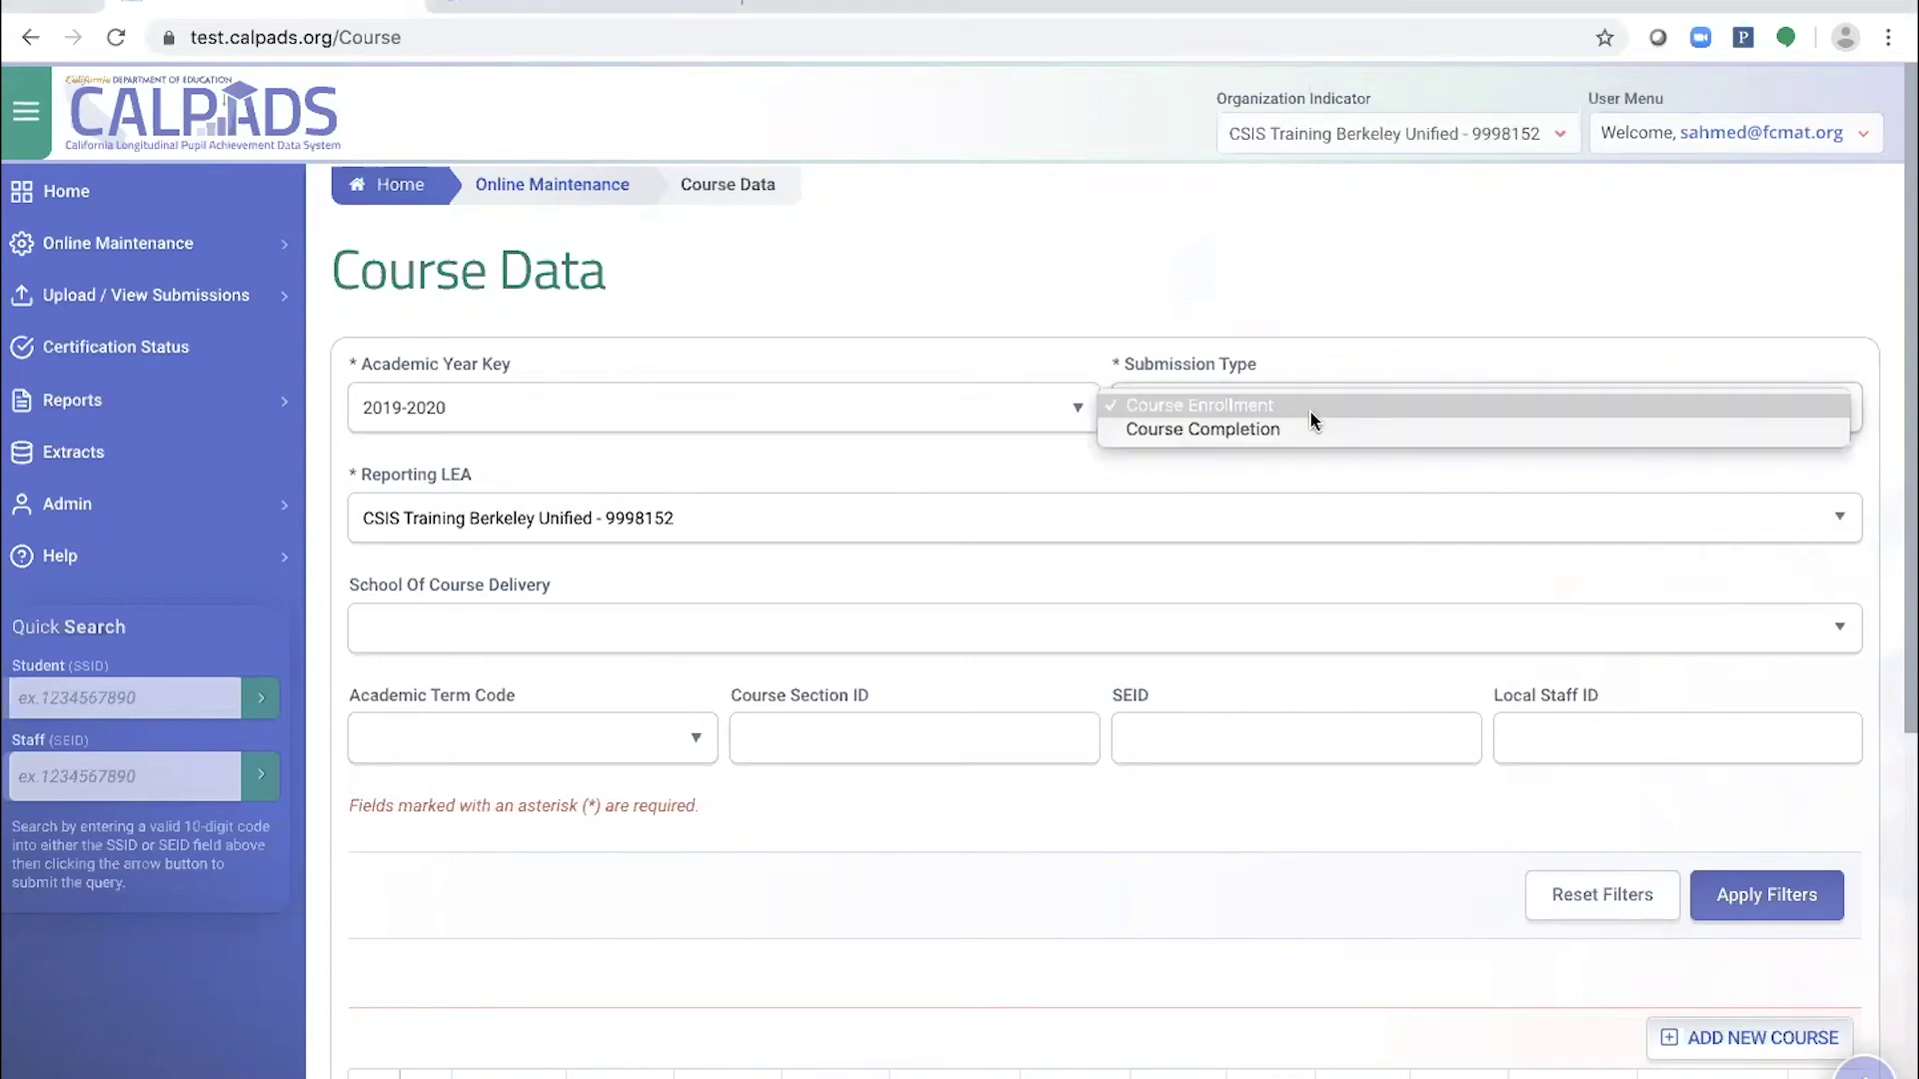
left_click(1261, 433)
left_click(1781, 896)
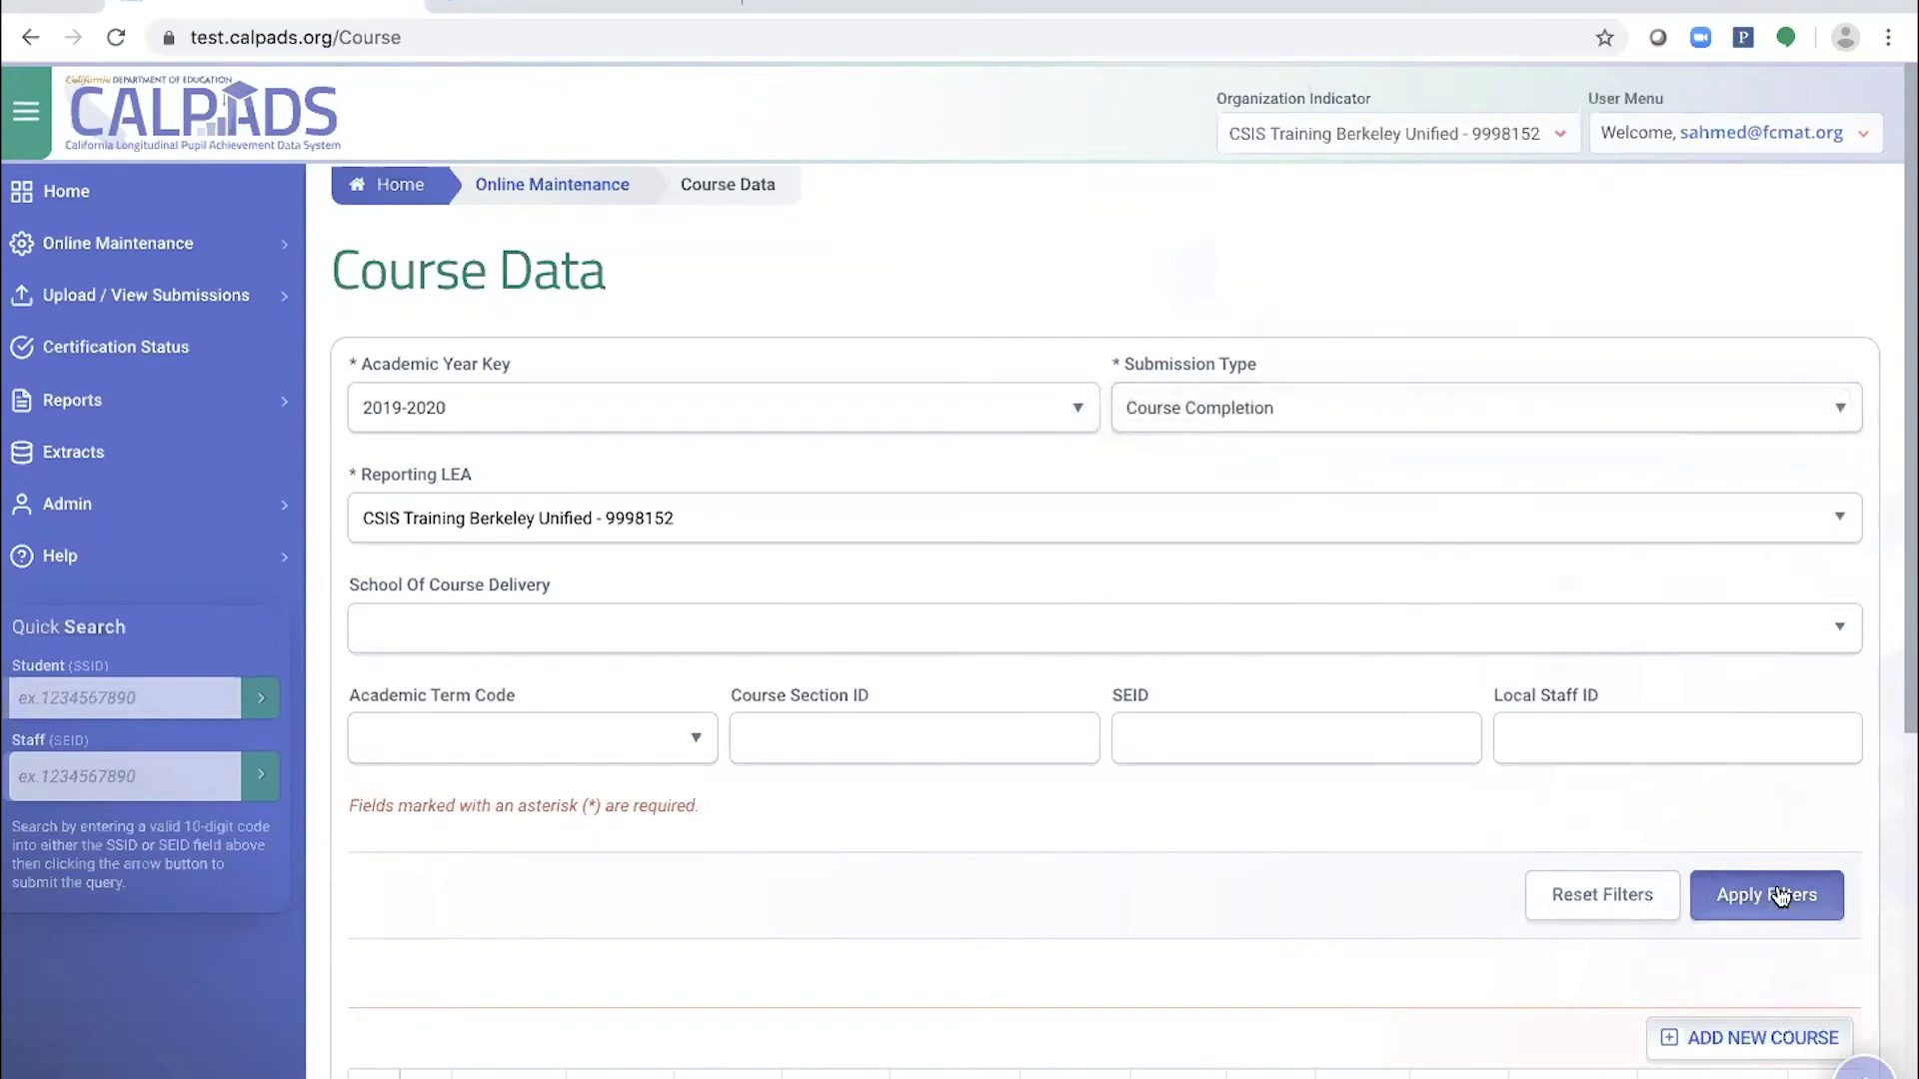
scroll(707, 595, "down", 3)
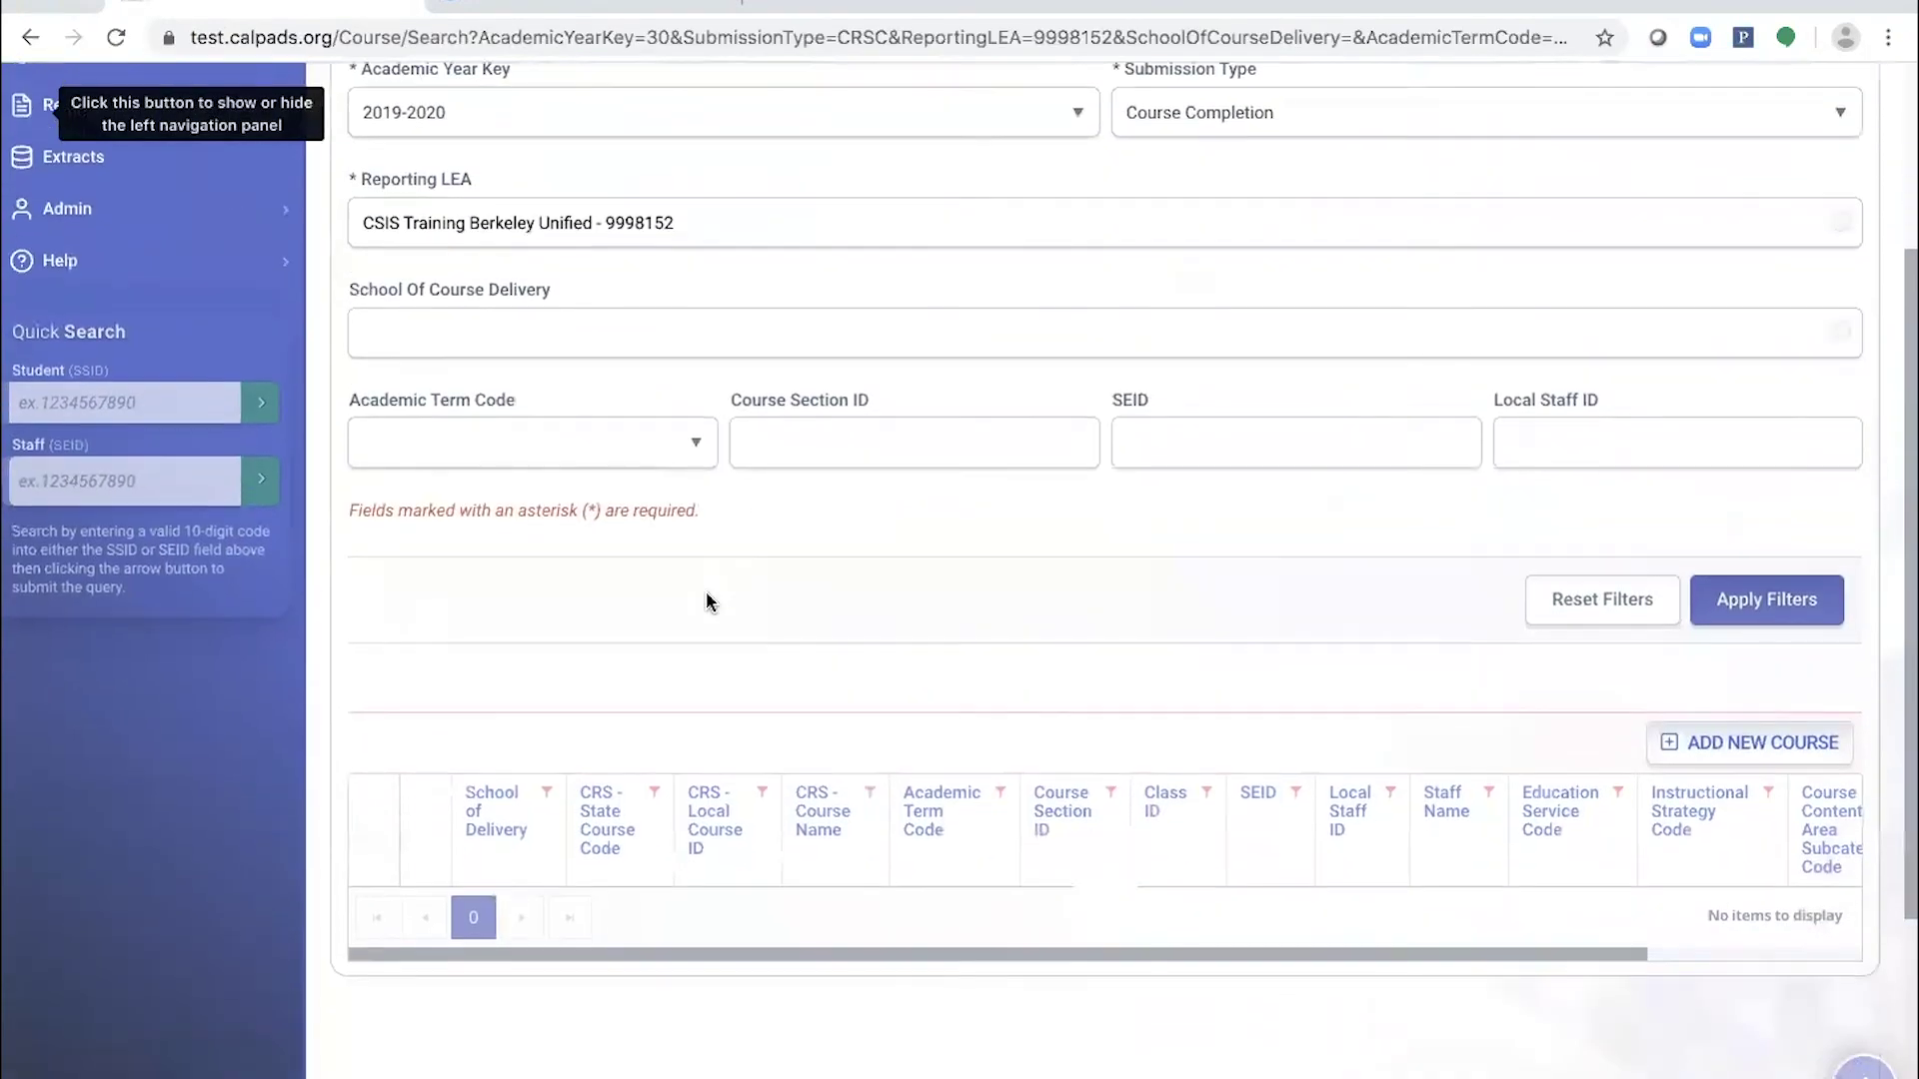
scroll(709, 600, "down", 3)
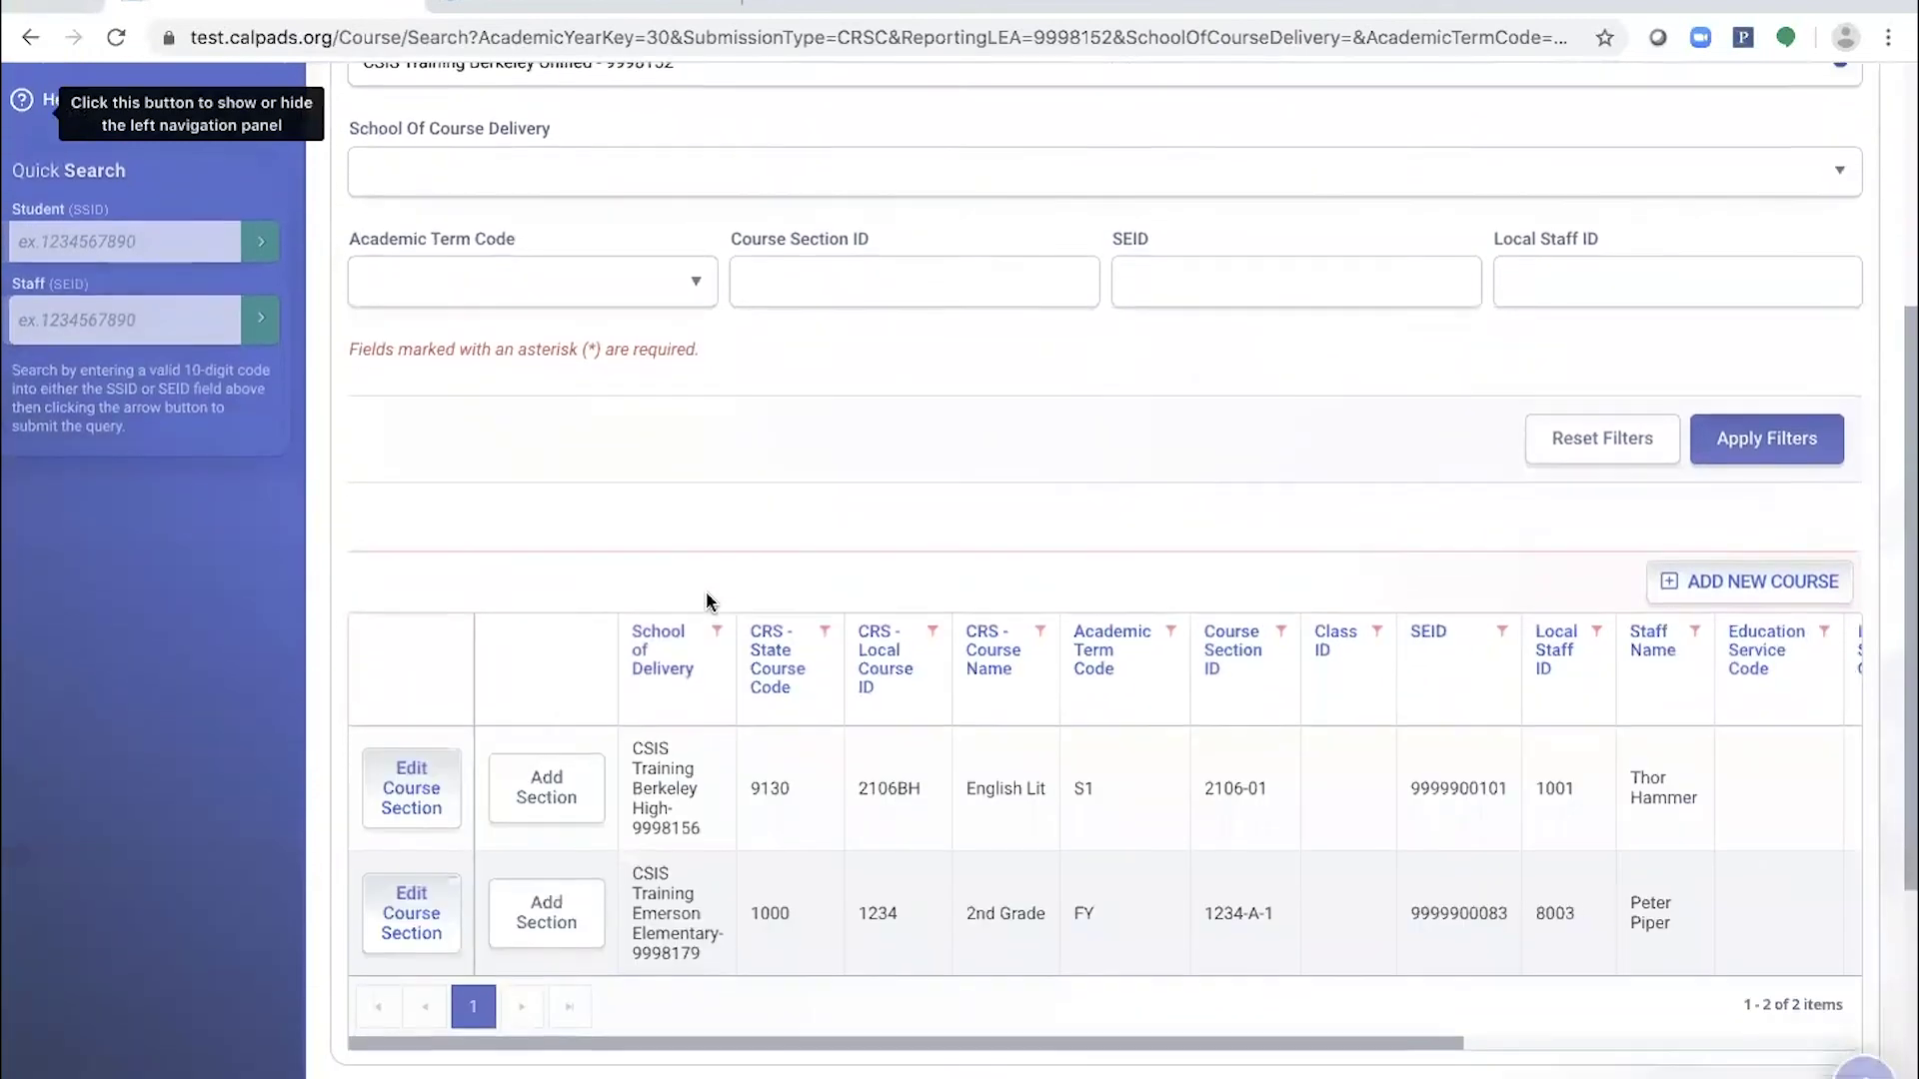
scroll(707, 600, "down", 3)
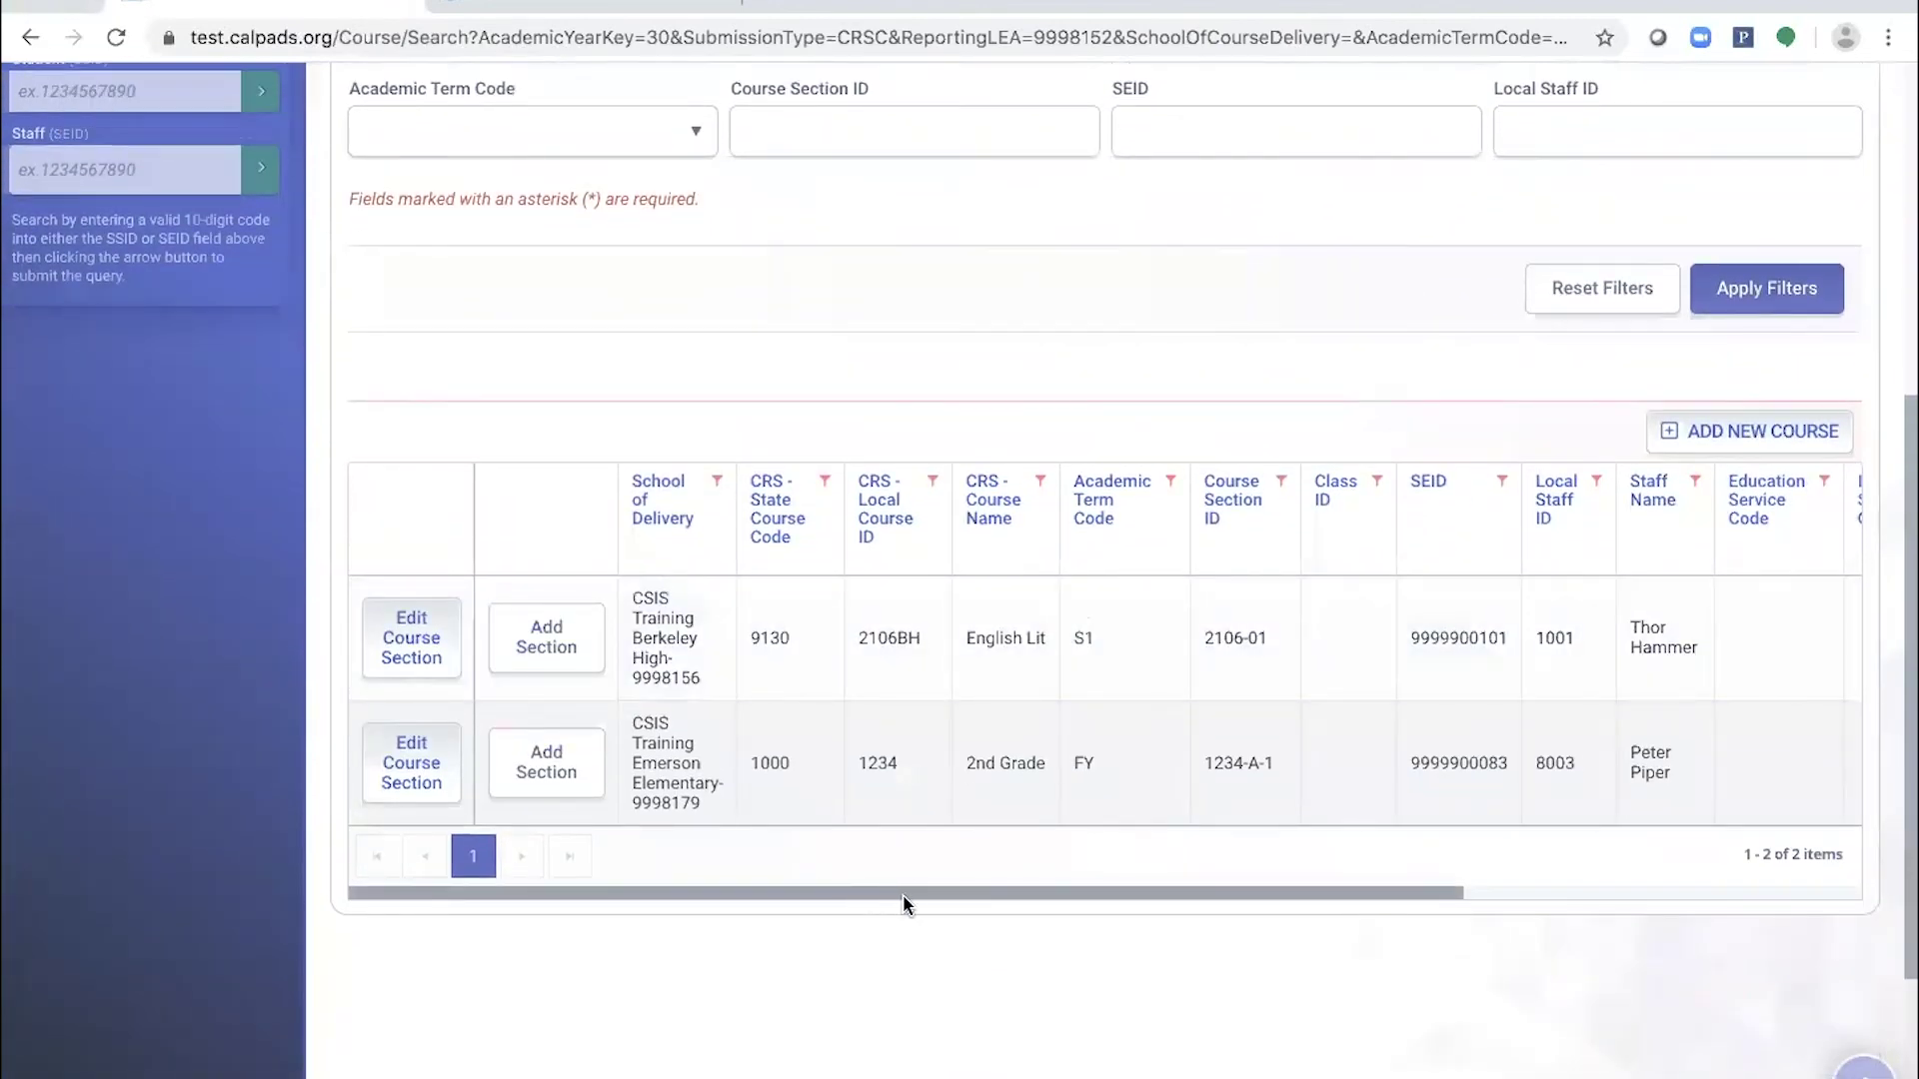
Open the student course sections of the English Lit course, section 2106-01, and go to its student list.
left_click_drag(925, 885, 1359, 859)
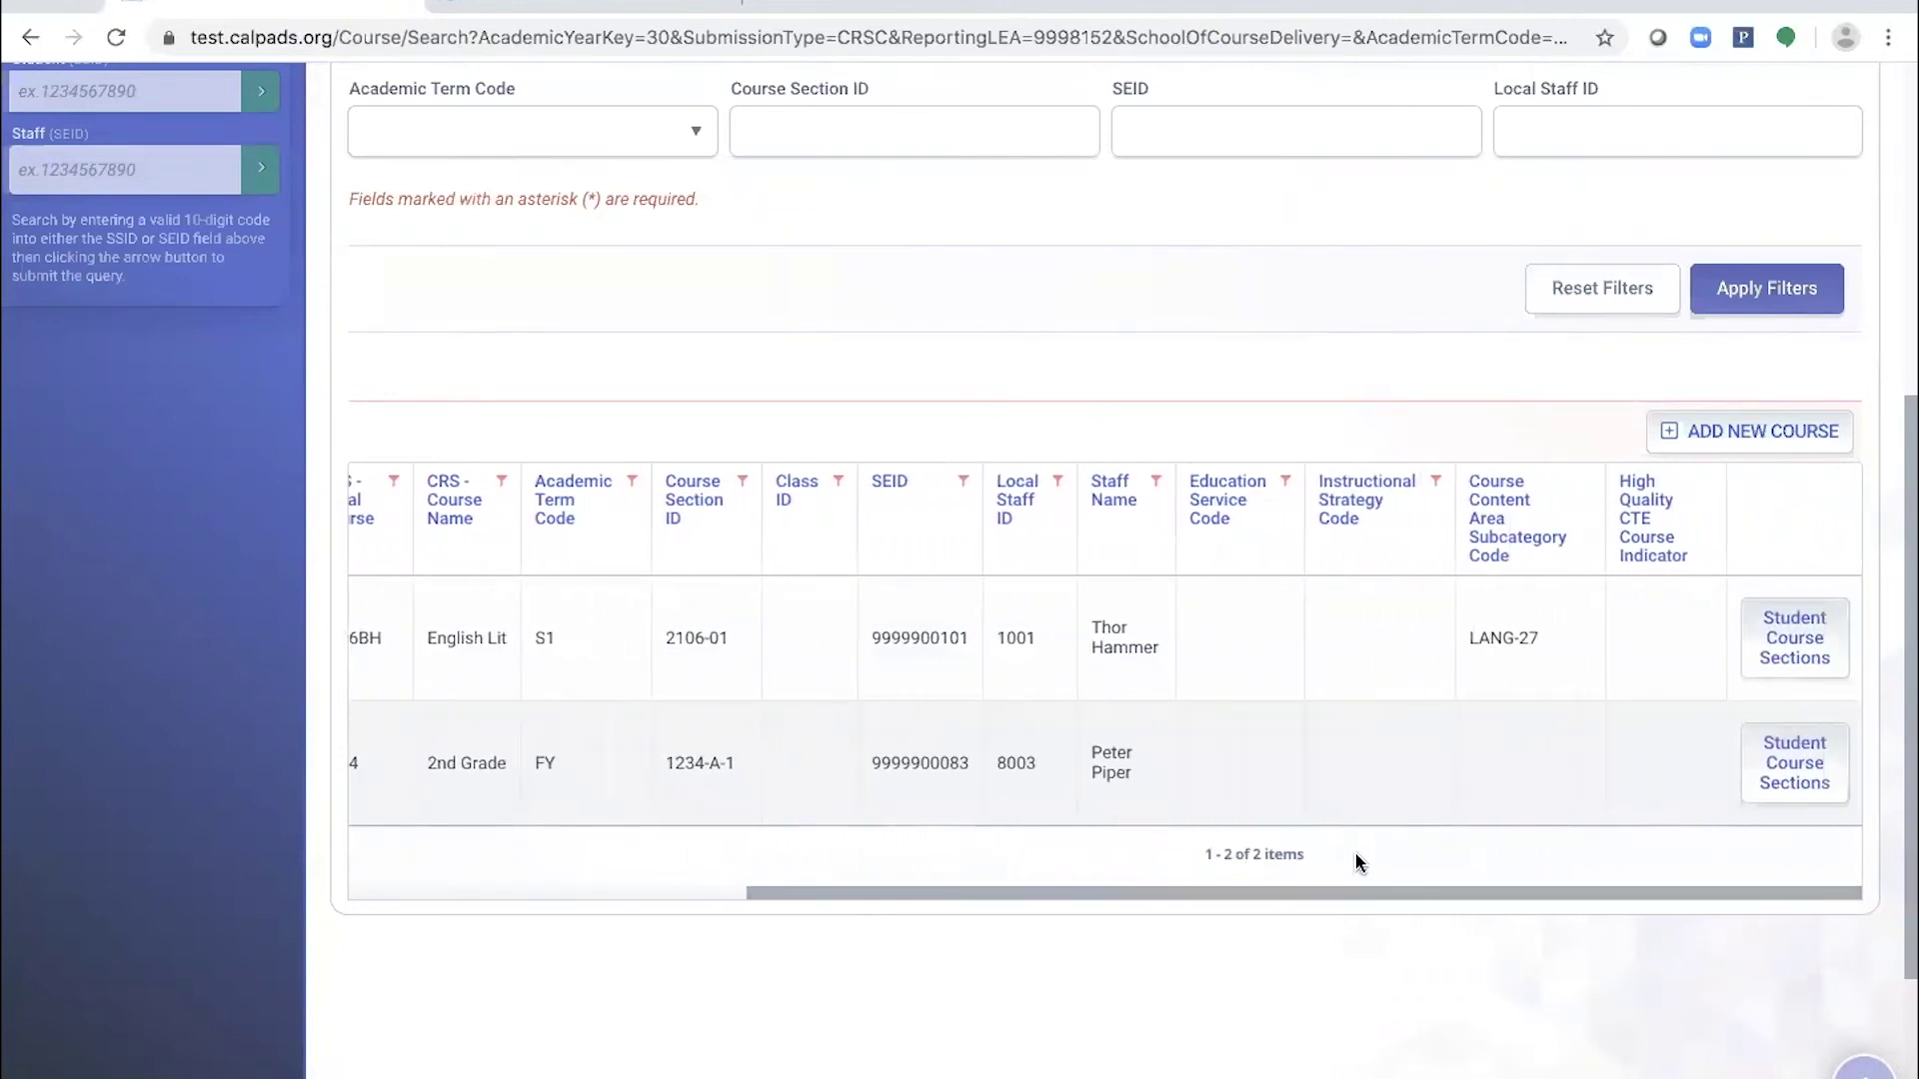
left_click(1801, 660)
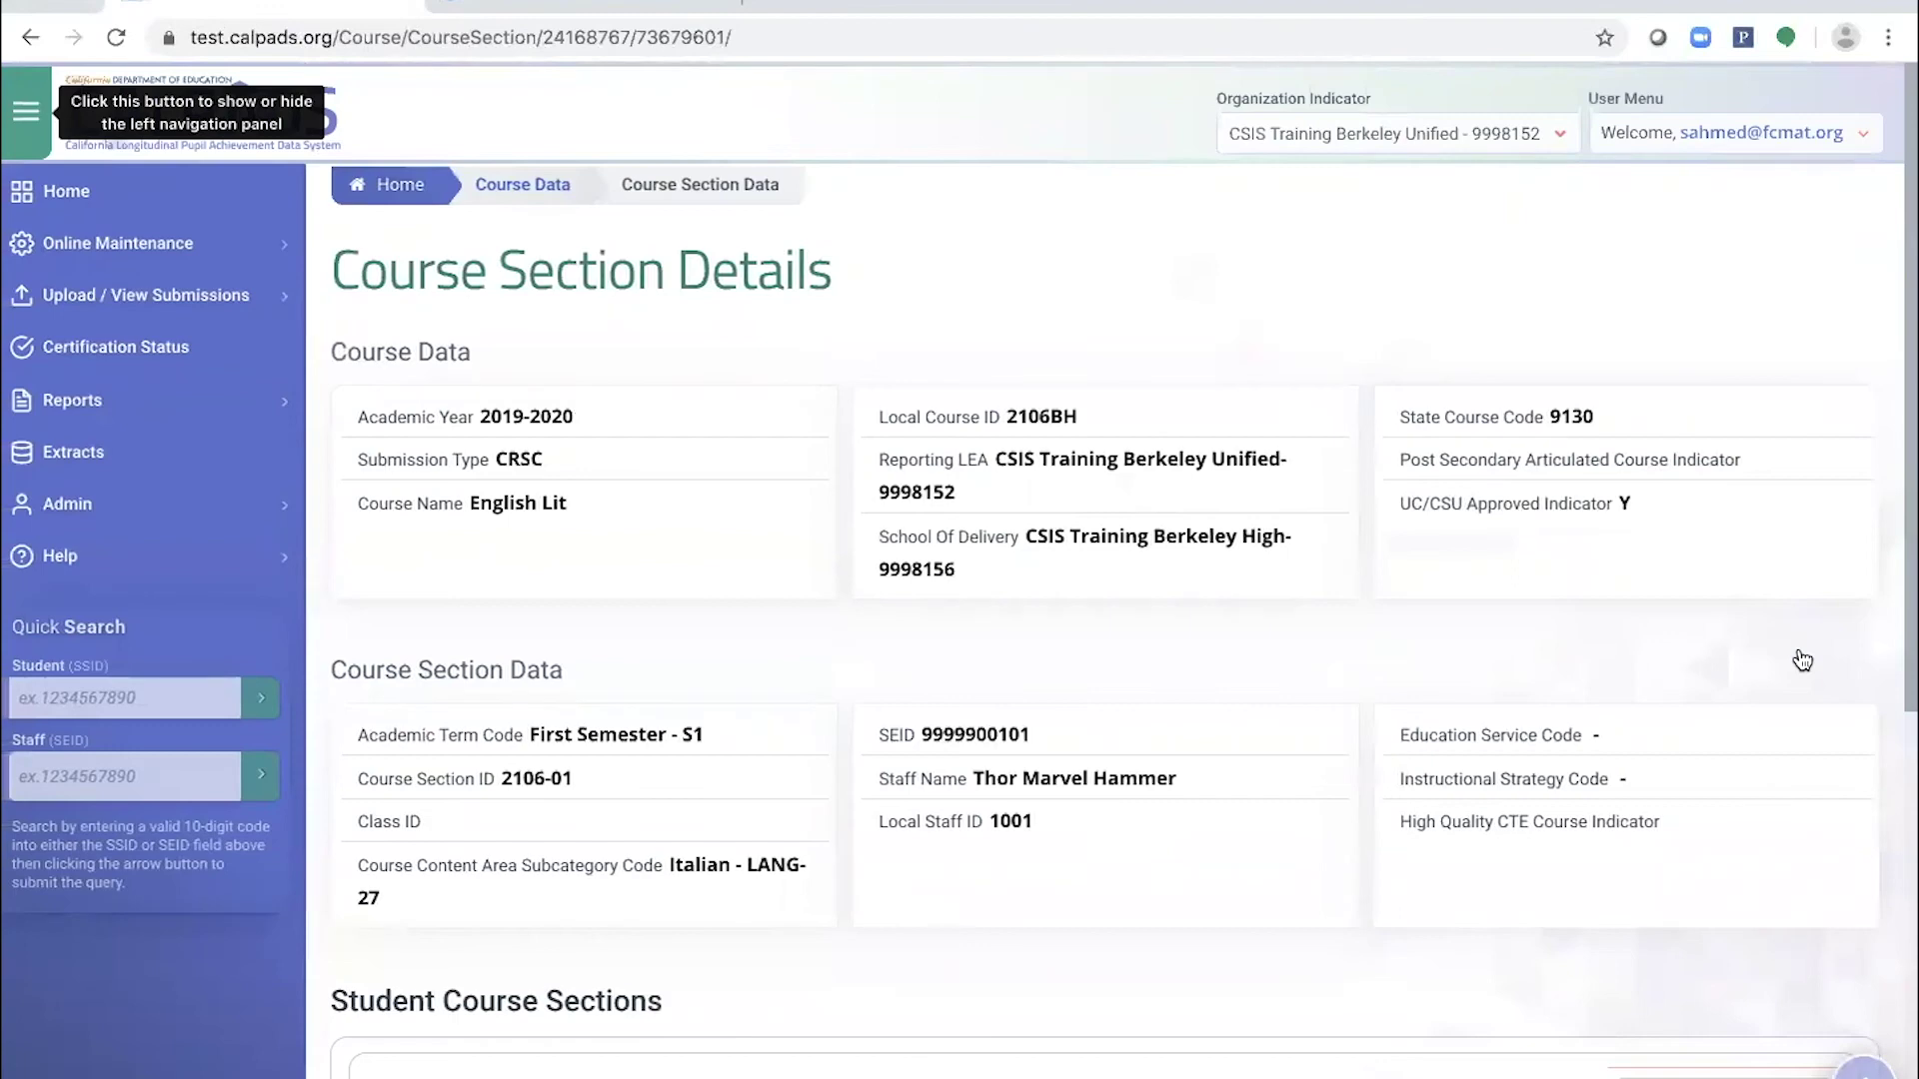
scroll(1802, 661, "down", 6)
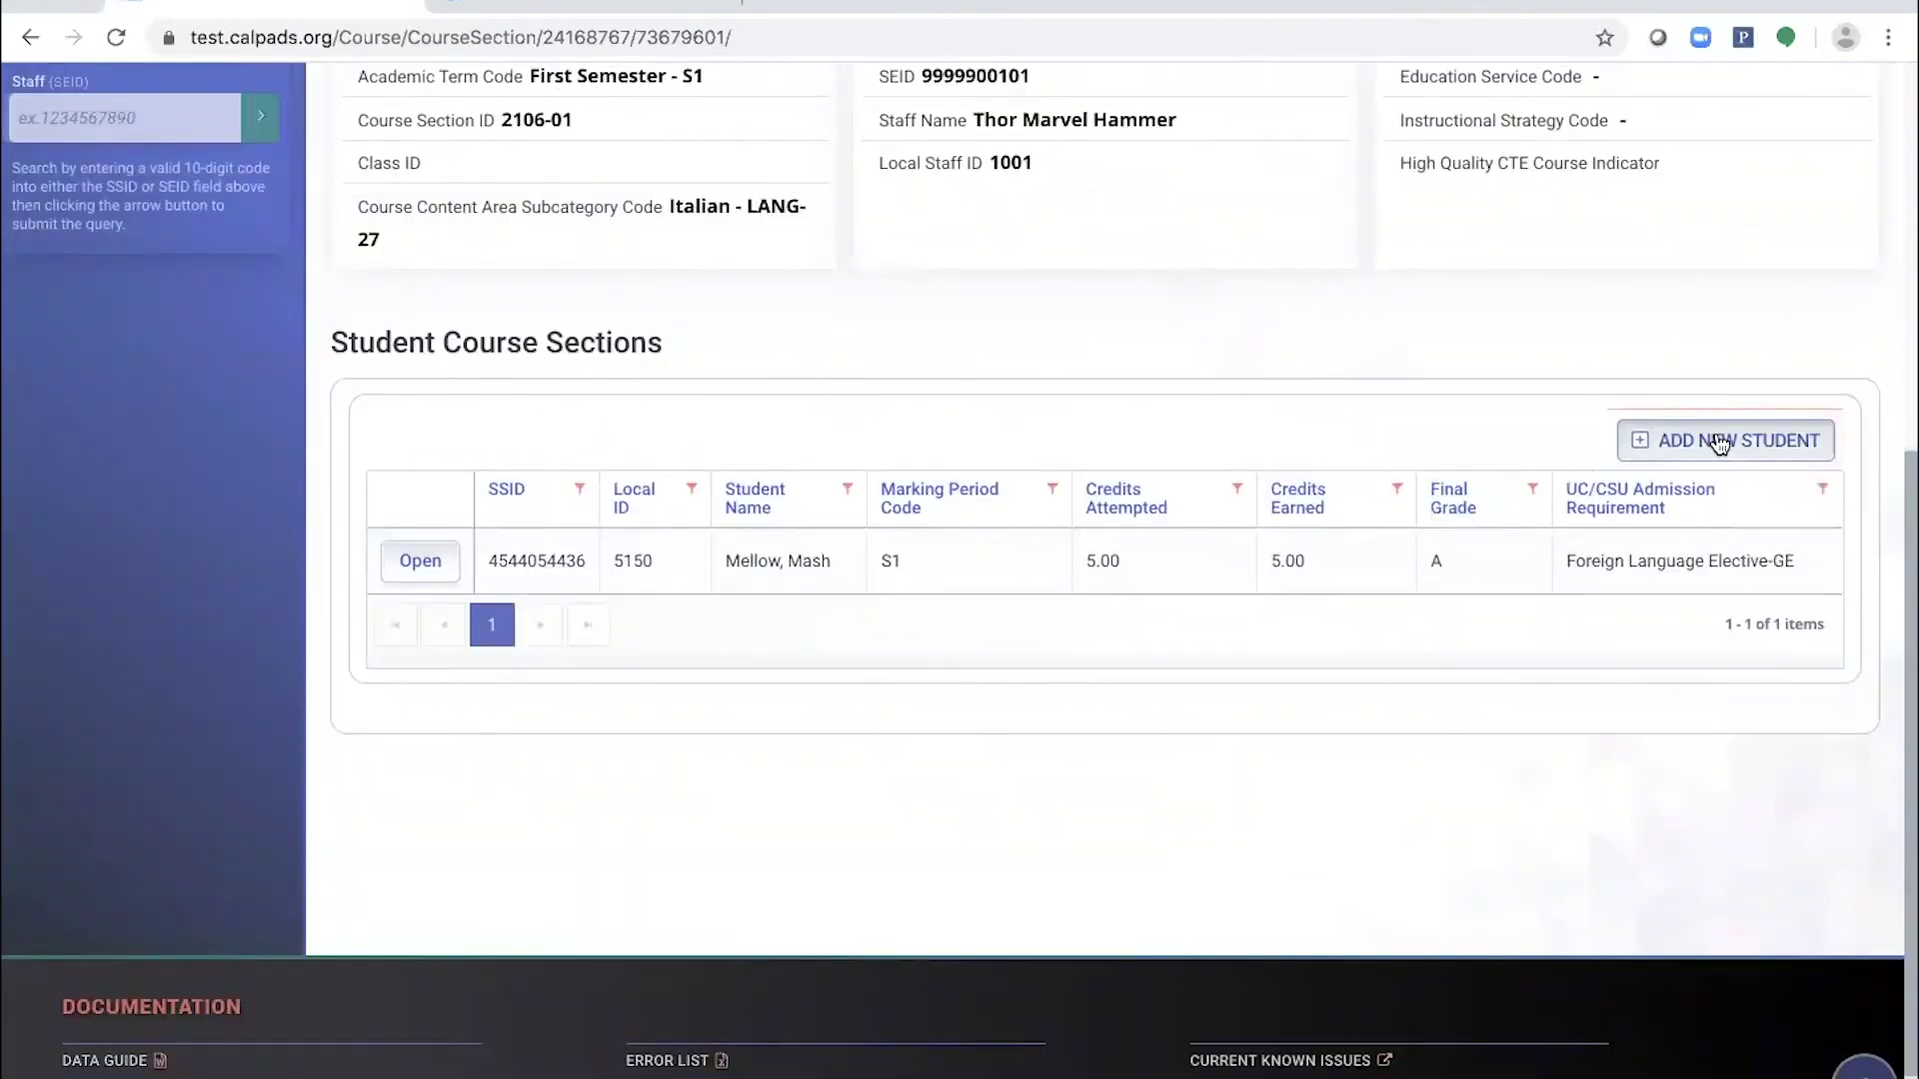
Start a new student record in the English Lit section 2106-01, paste the student's SSID and validate the entry.
left_click(1719, 443)
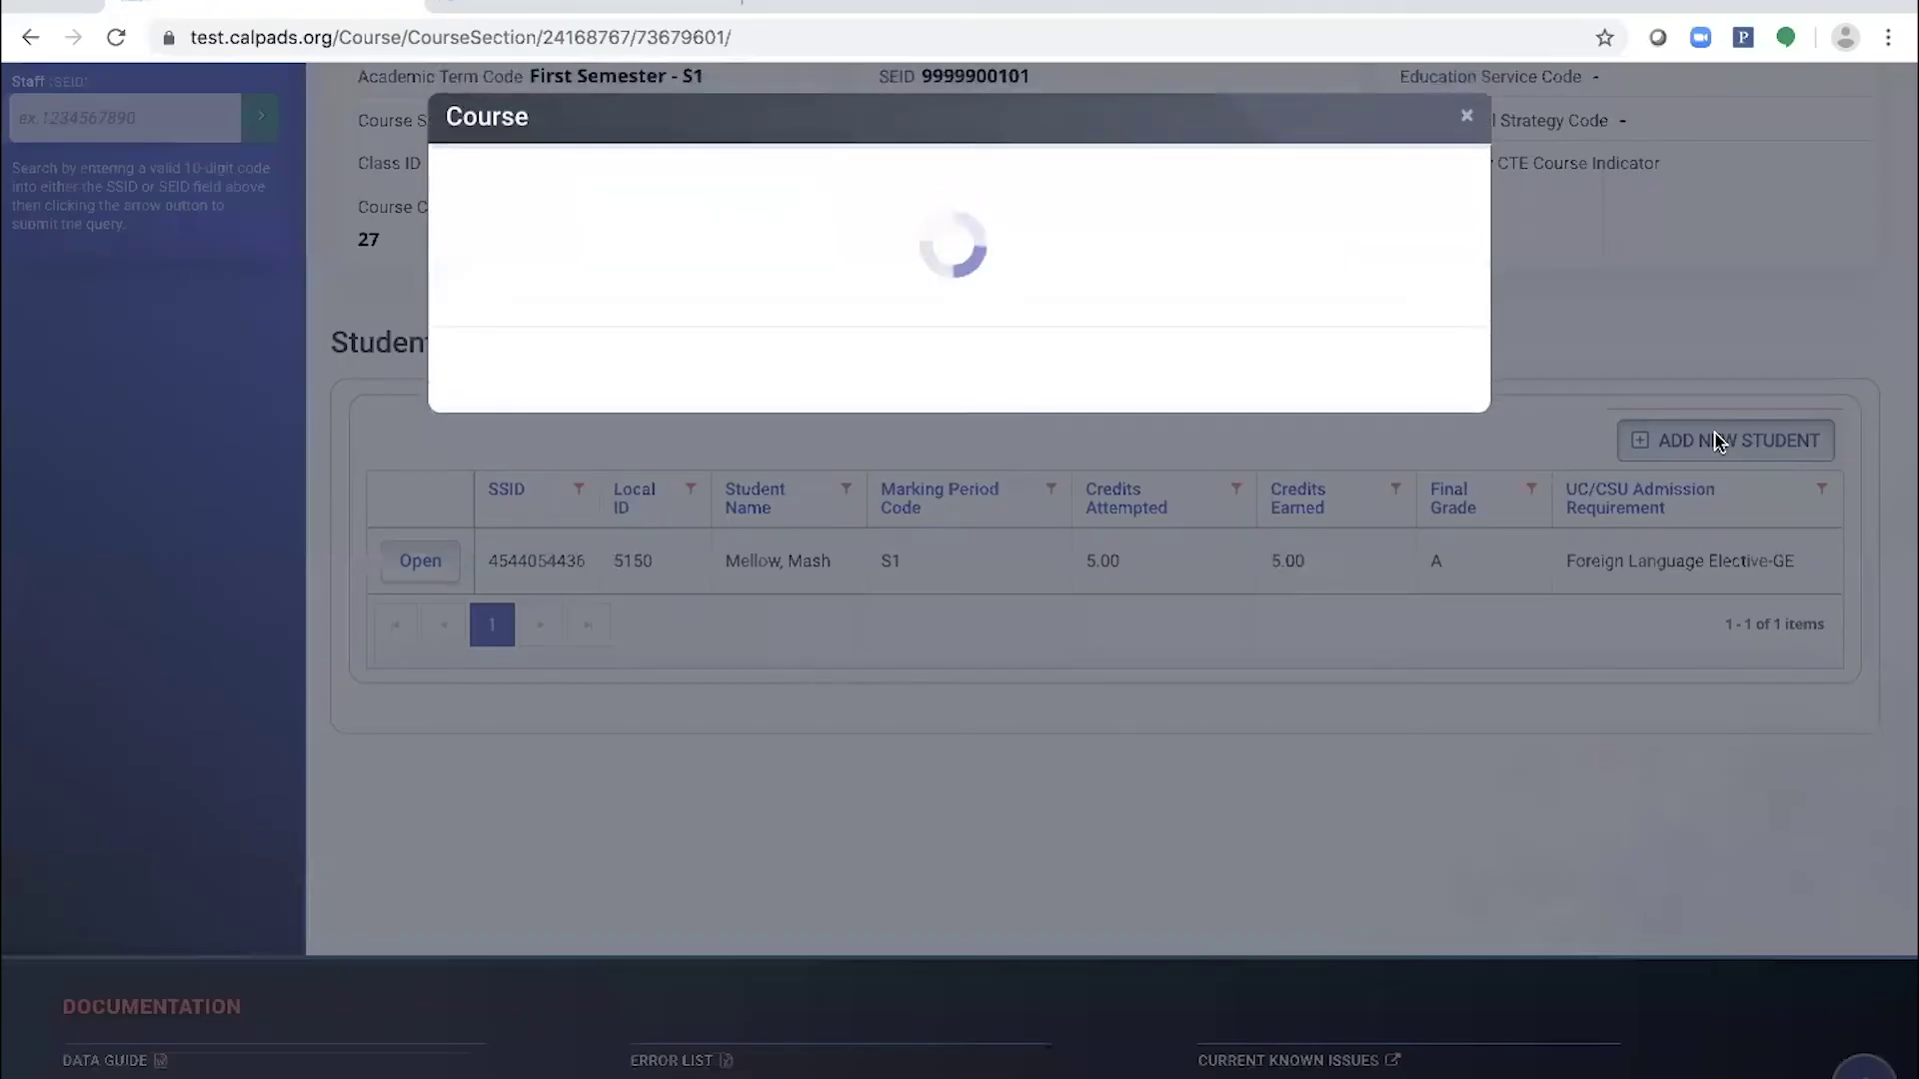
scroll(1075, 716, "down", 3)
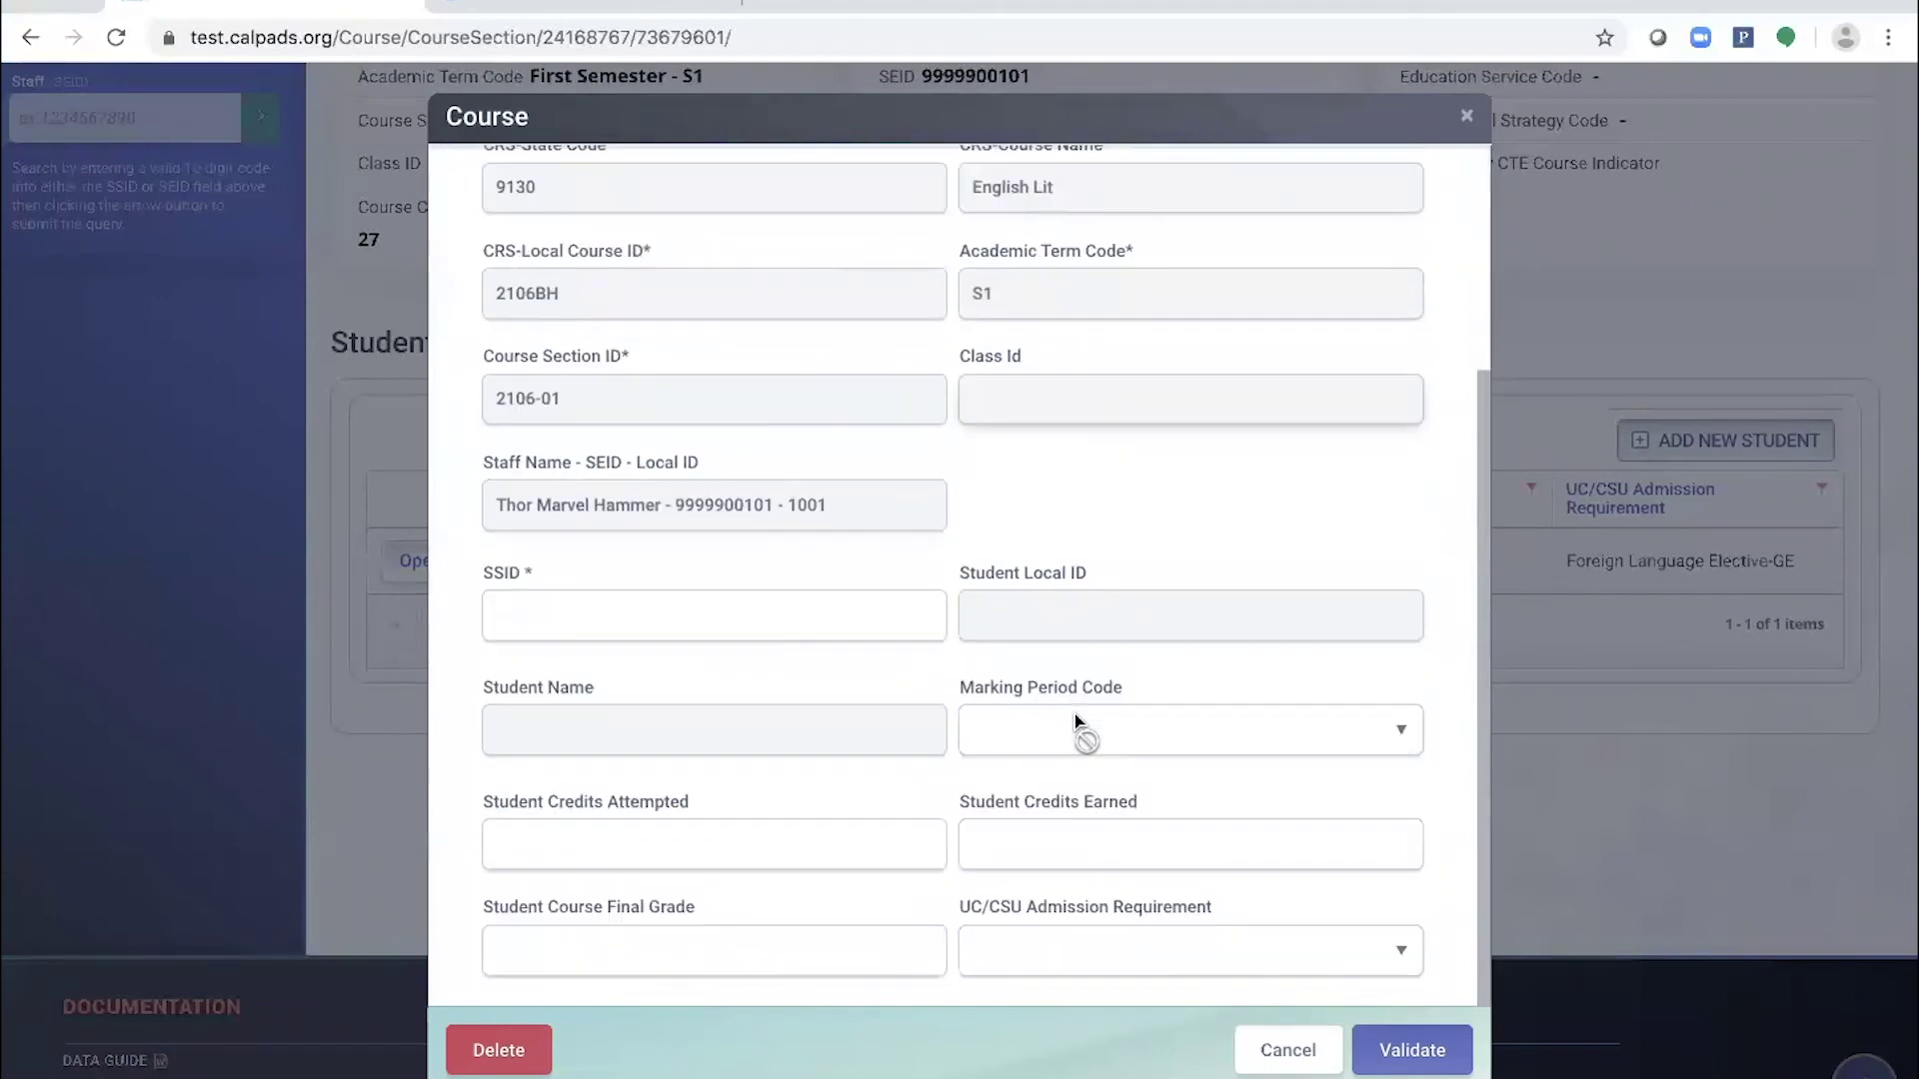
right_click(699, 620)
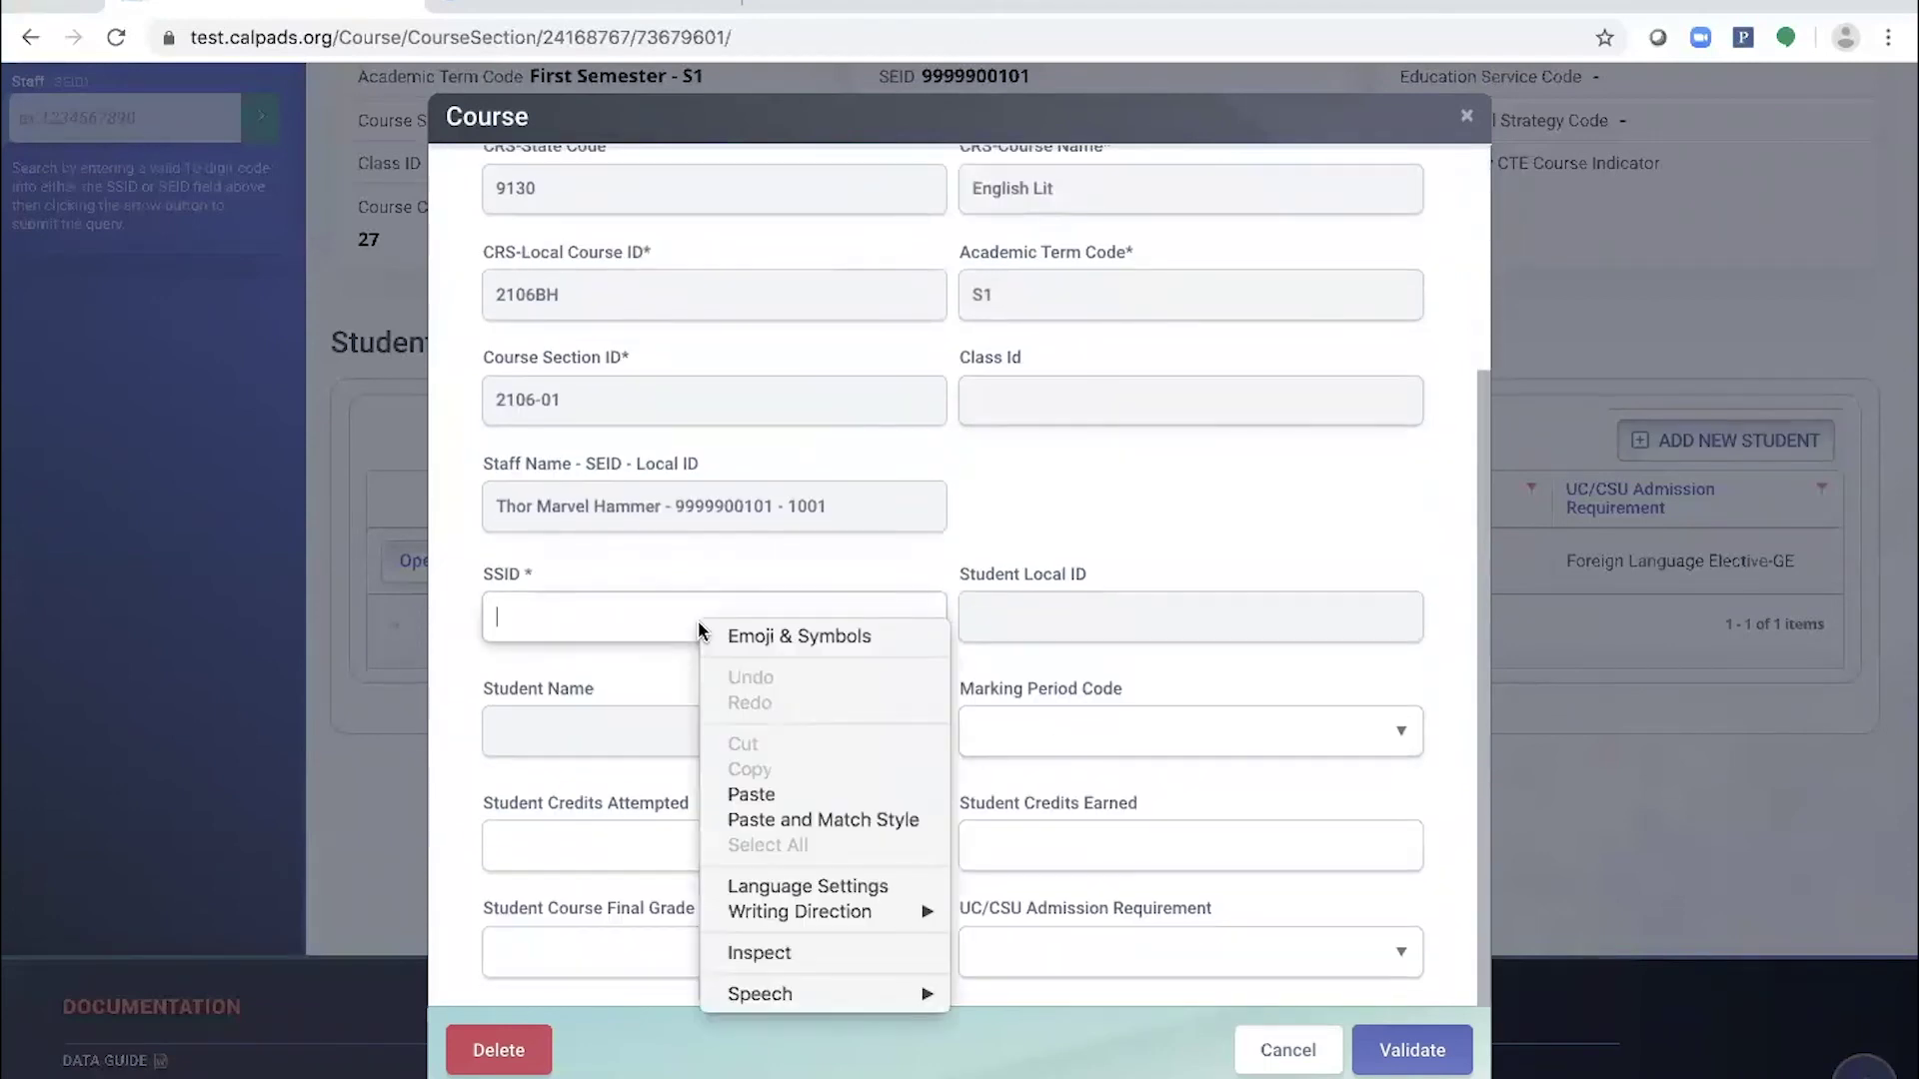
left_click(755, 793)
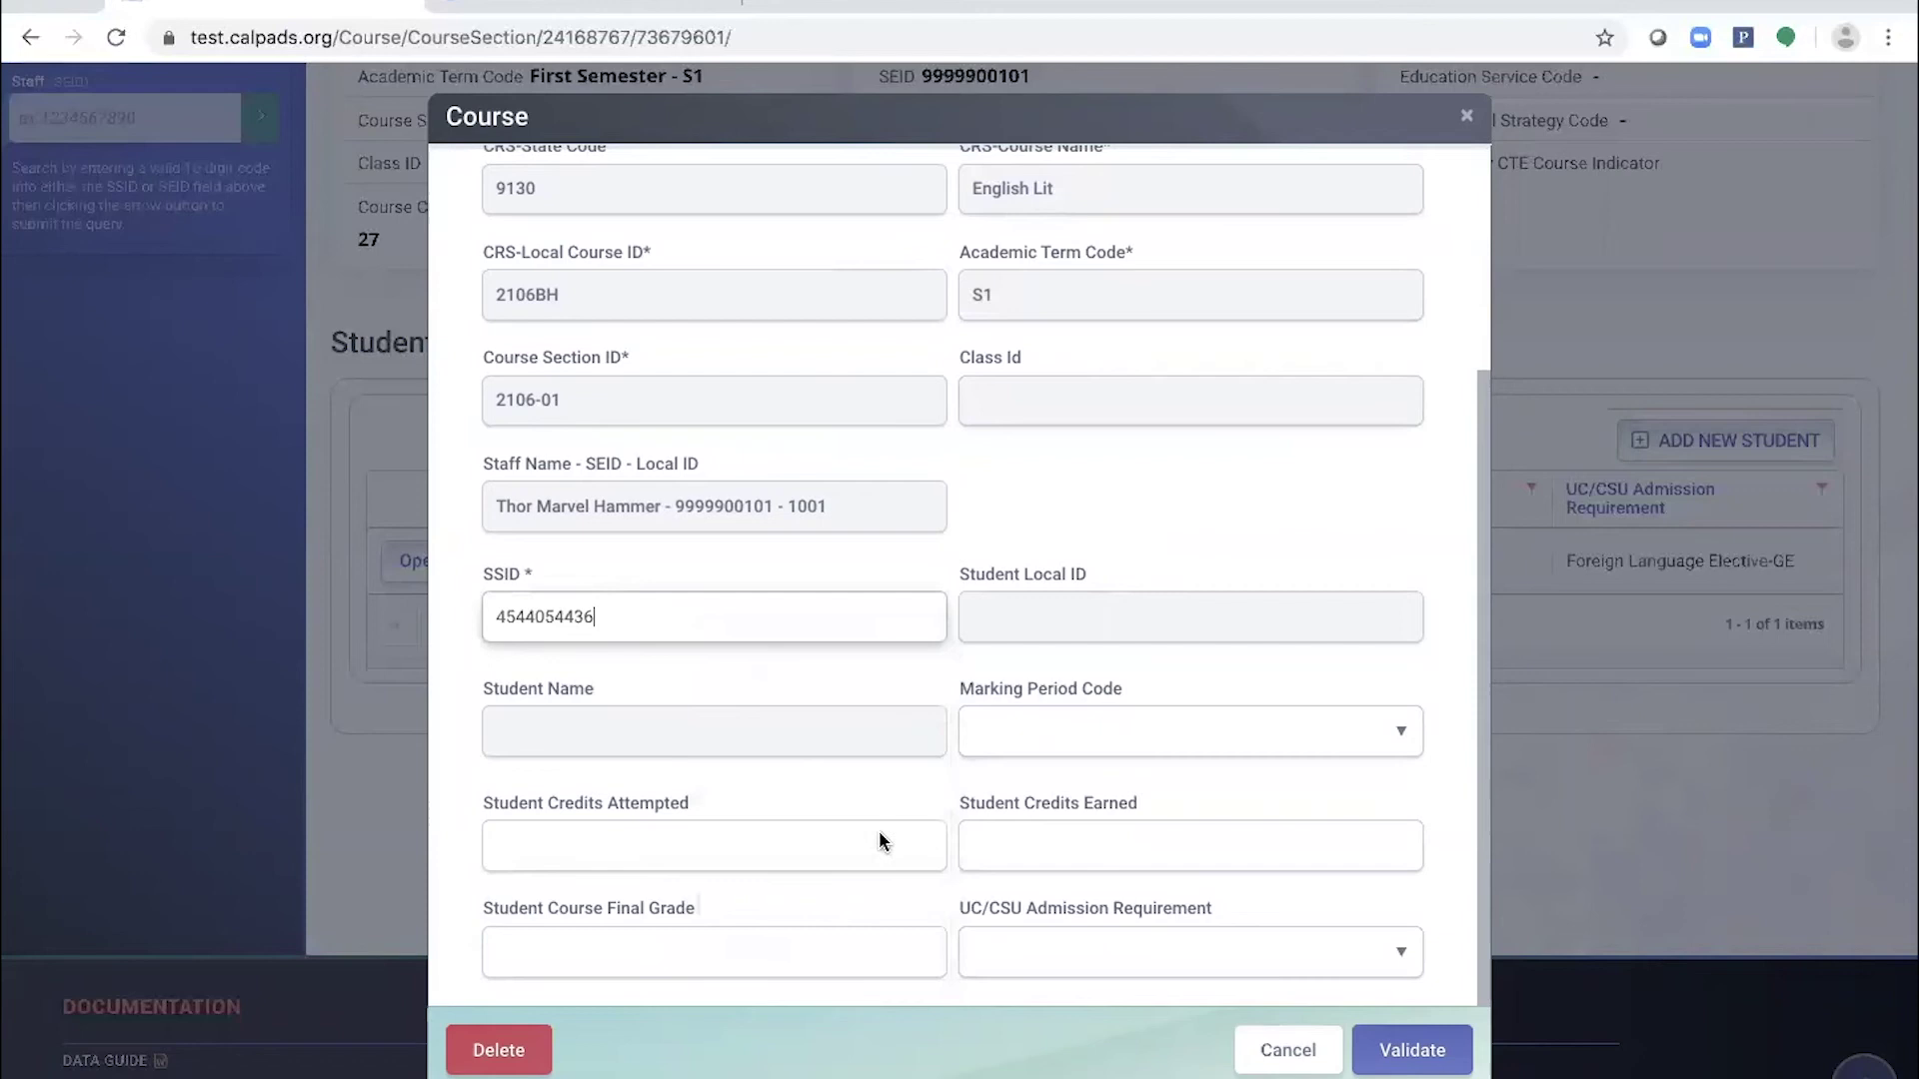
left_click(1424, 1060)
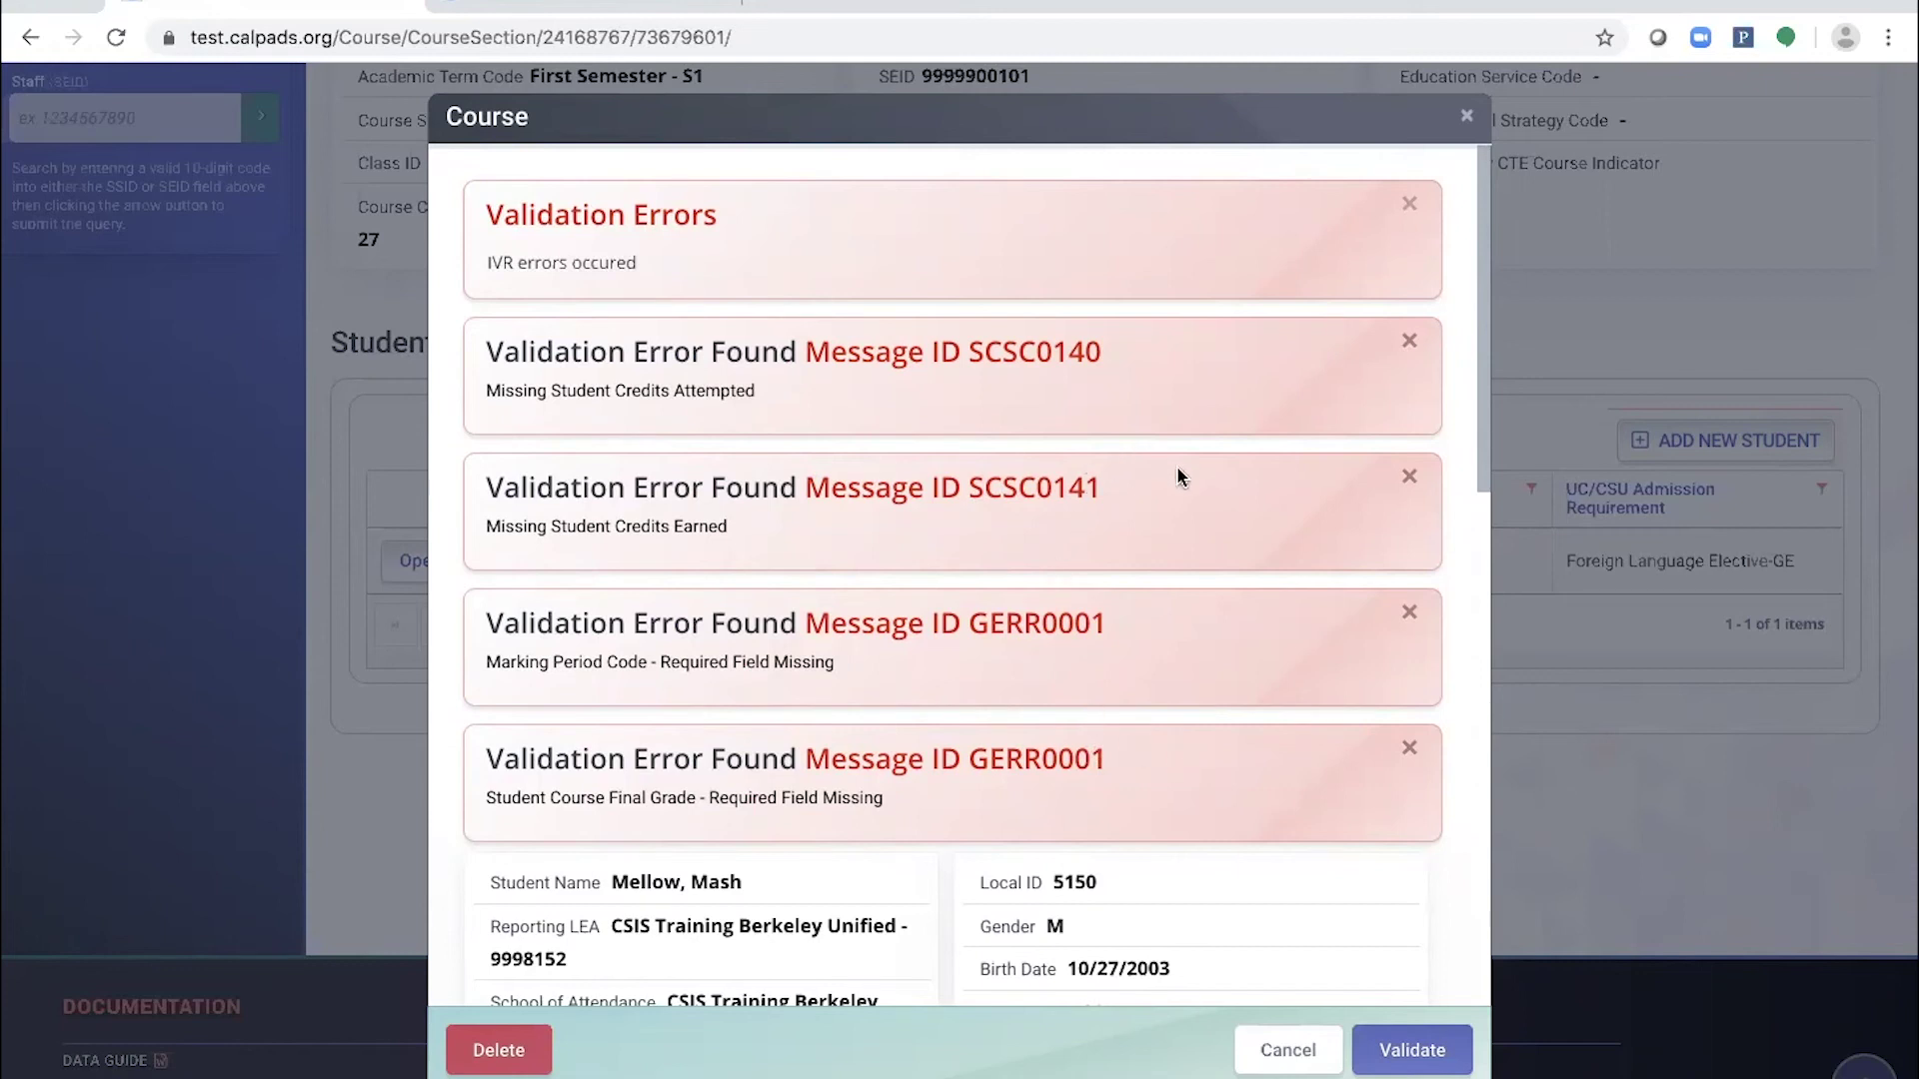
Review the validation errors and set the student's marking period code to Second Semester-S2.
scroll(1177, 469, "down", 1)
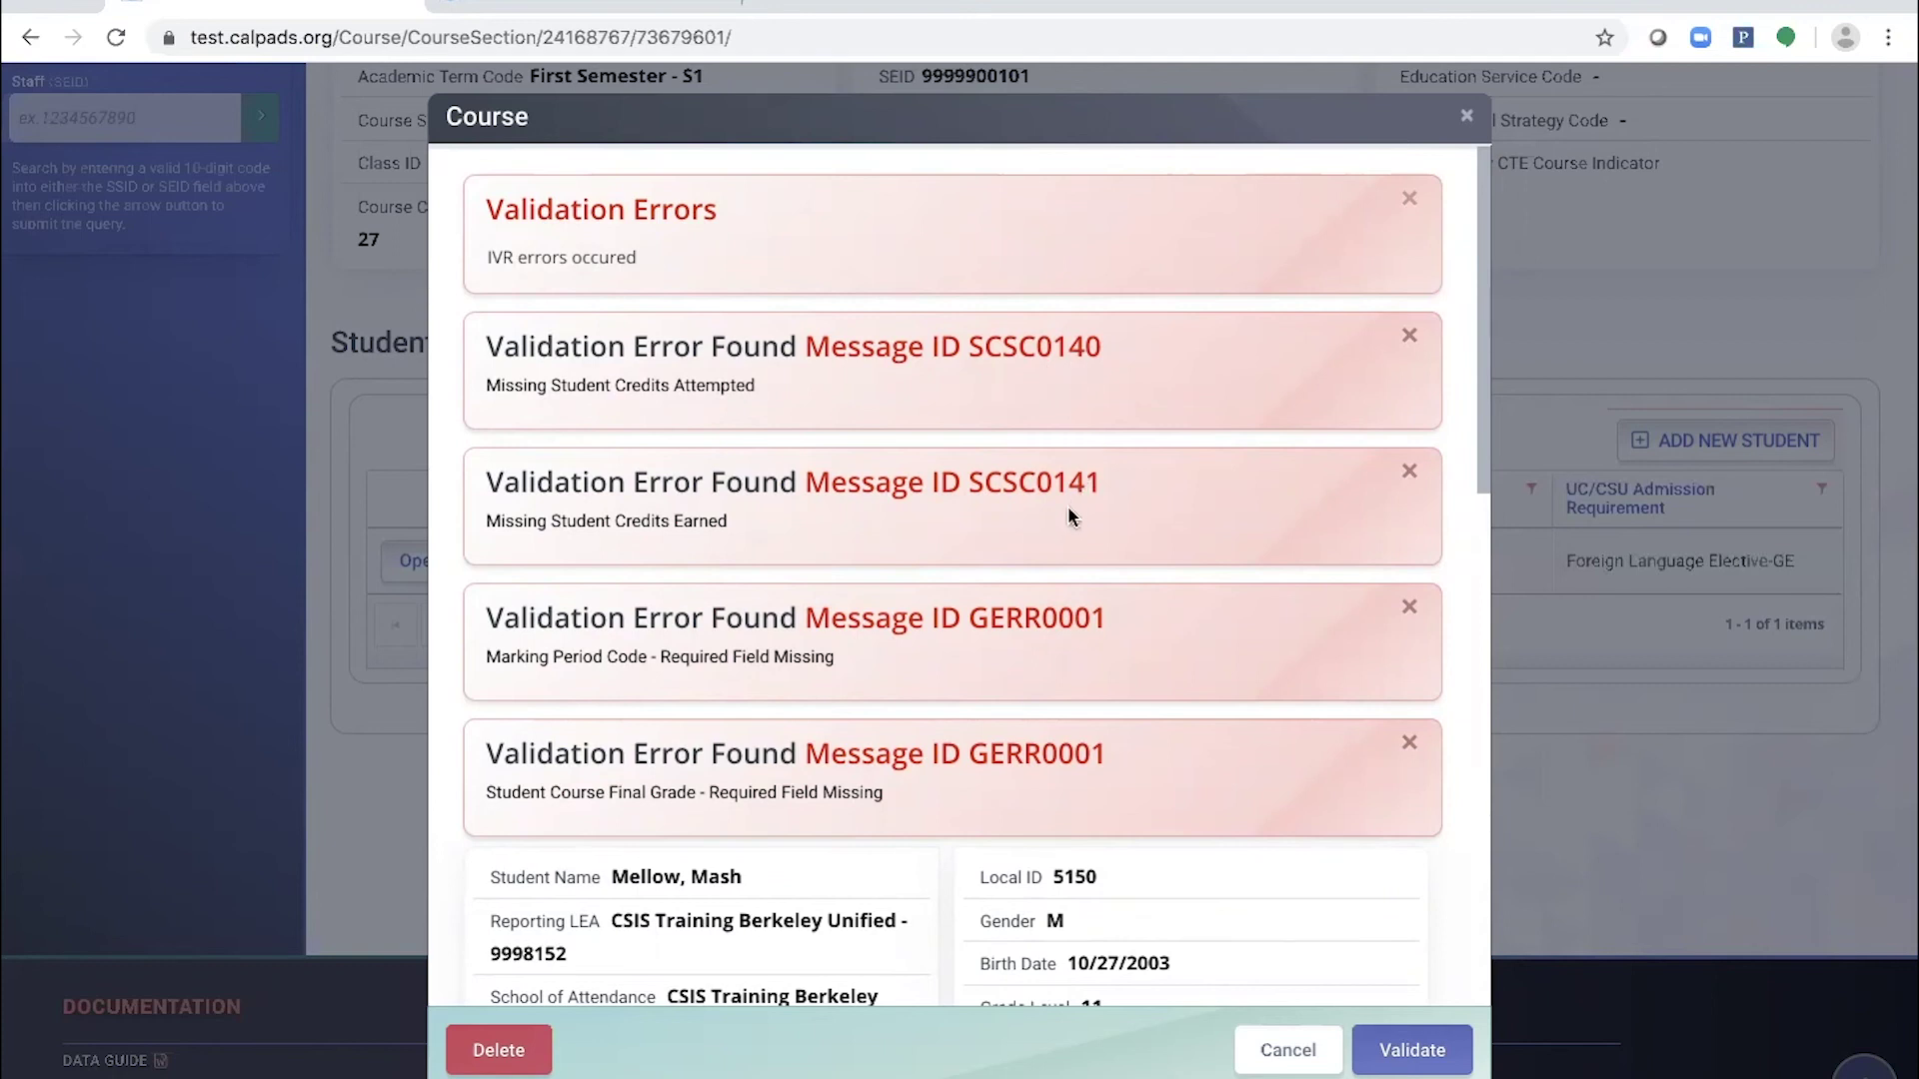
scroll(925, 688, "down", 2)
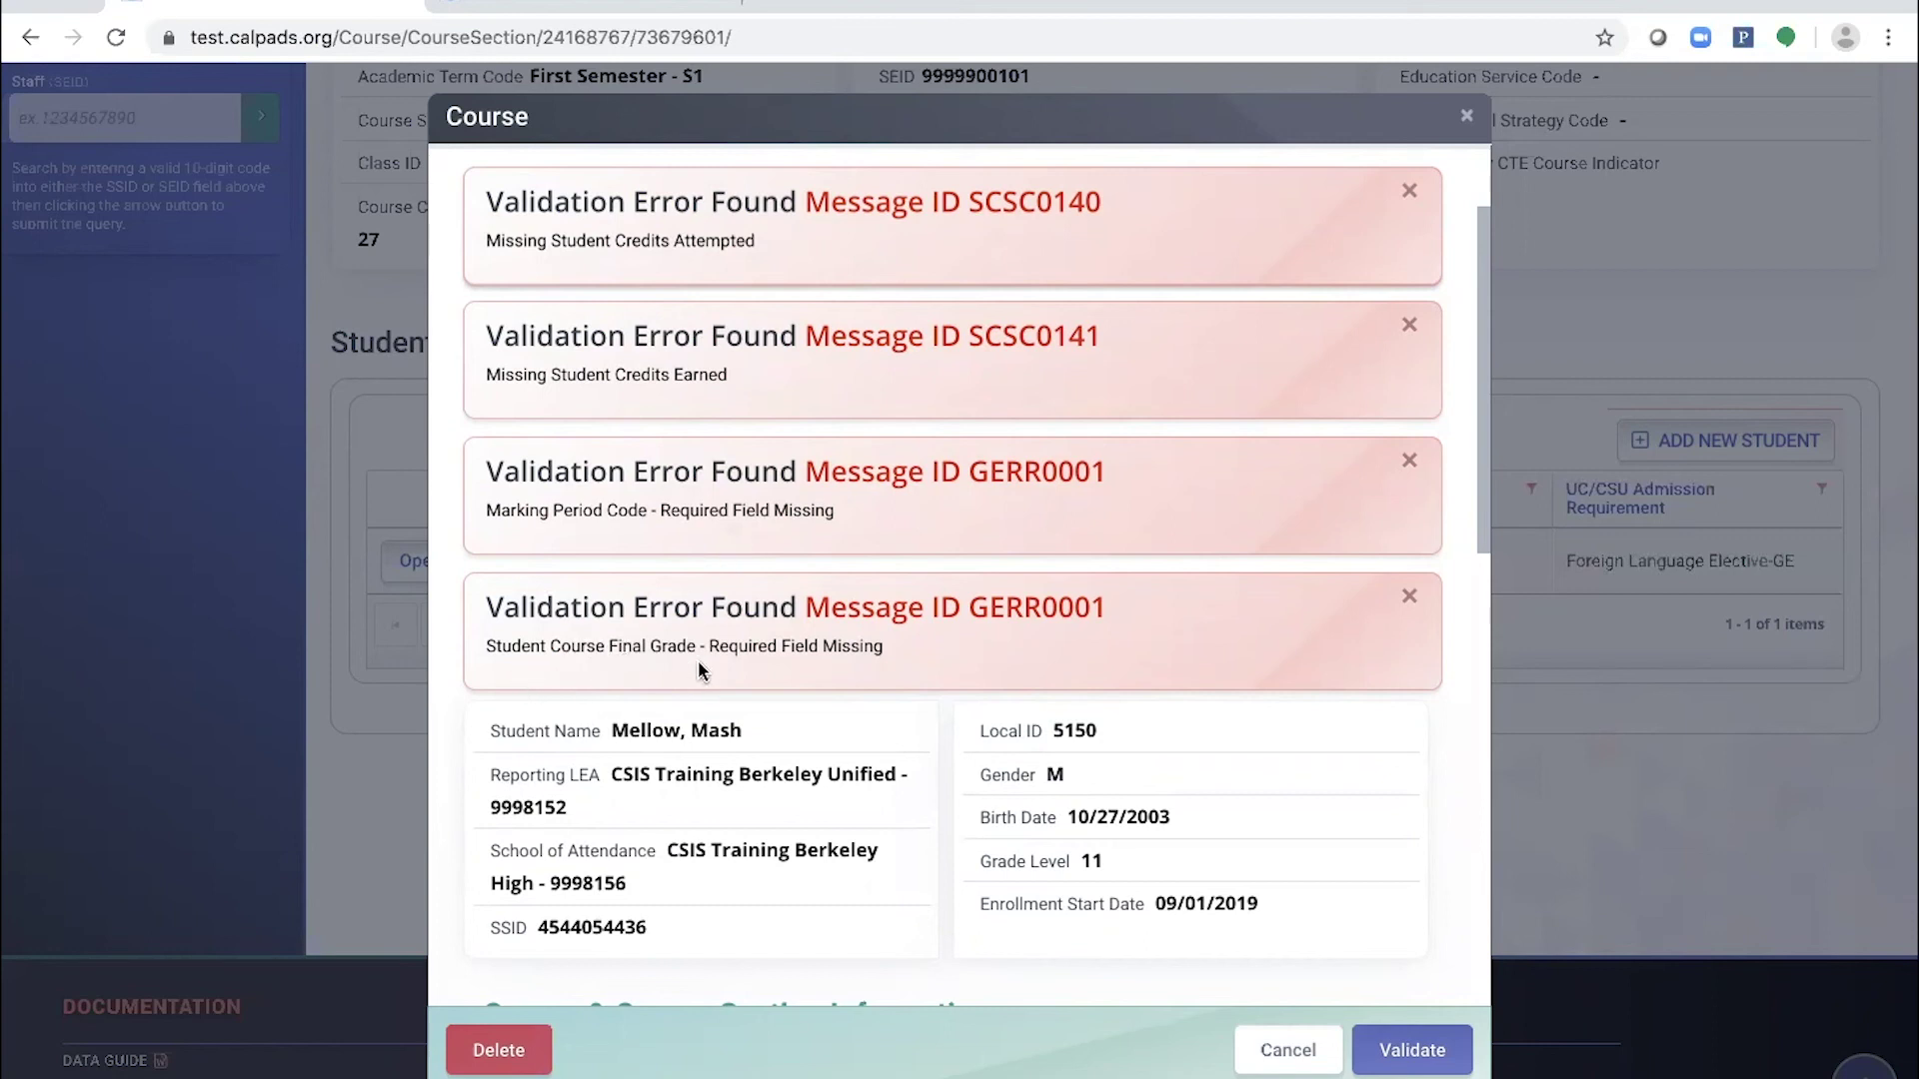
scroll(699, 663, "down", 6)
scroll(927, 561, "down", 5)
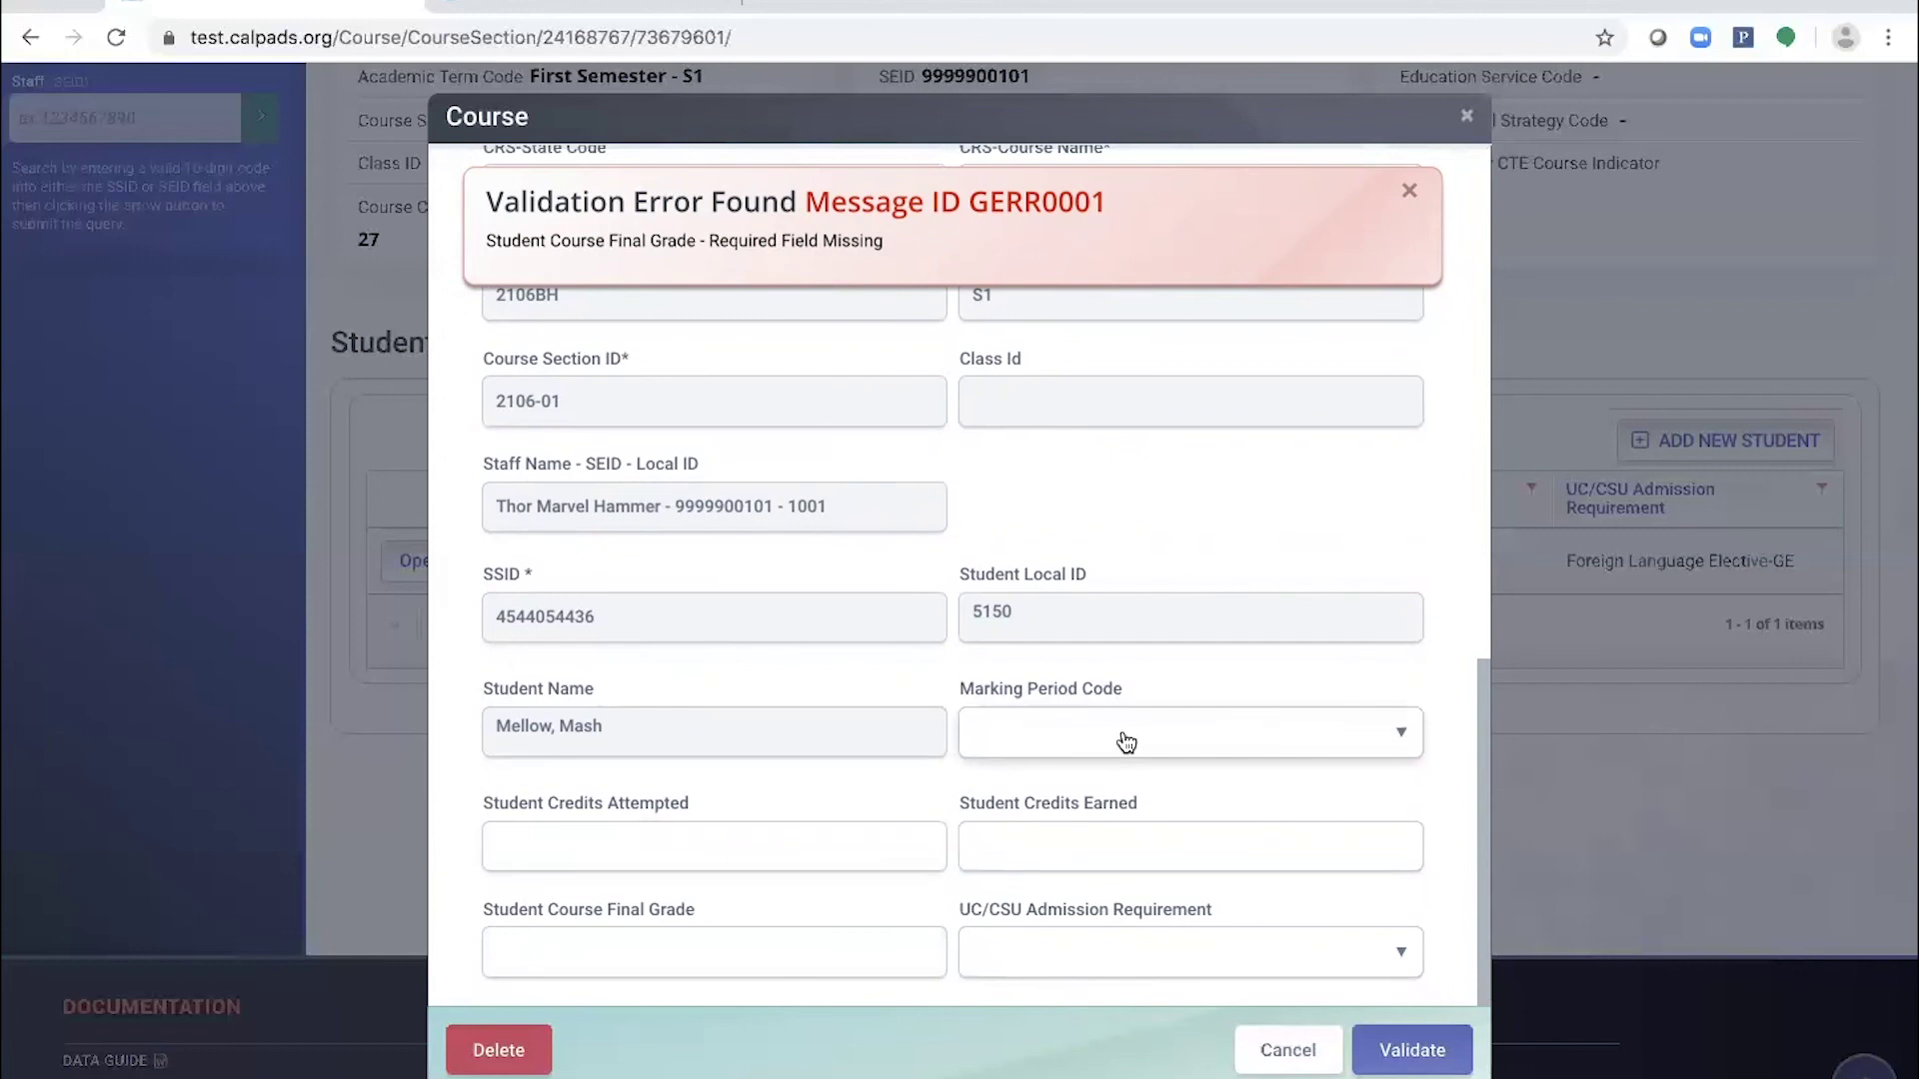
left_click(1228, 735)
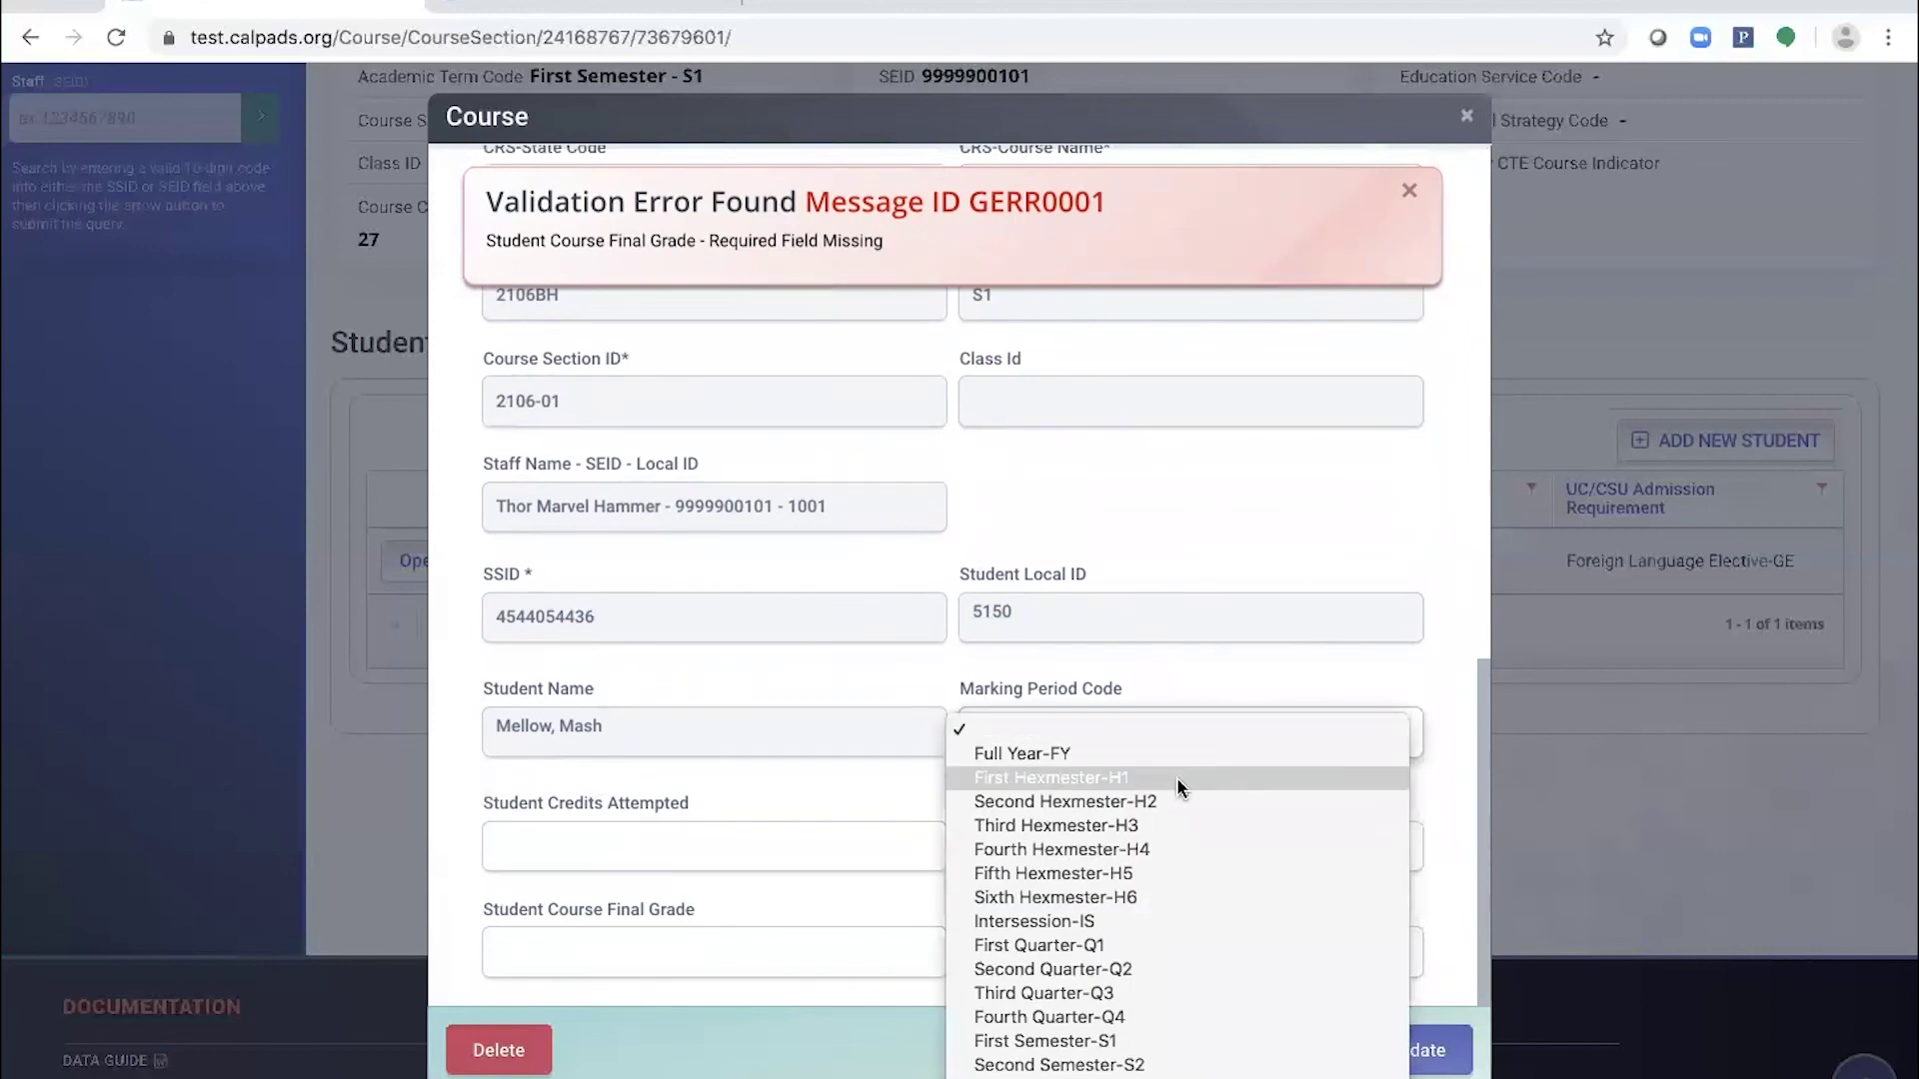
left_click(1059, 1059)
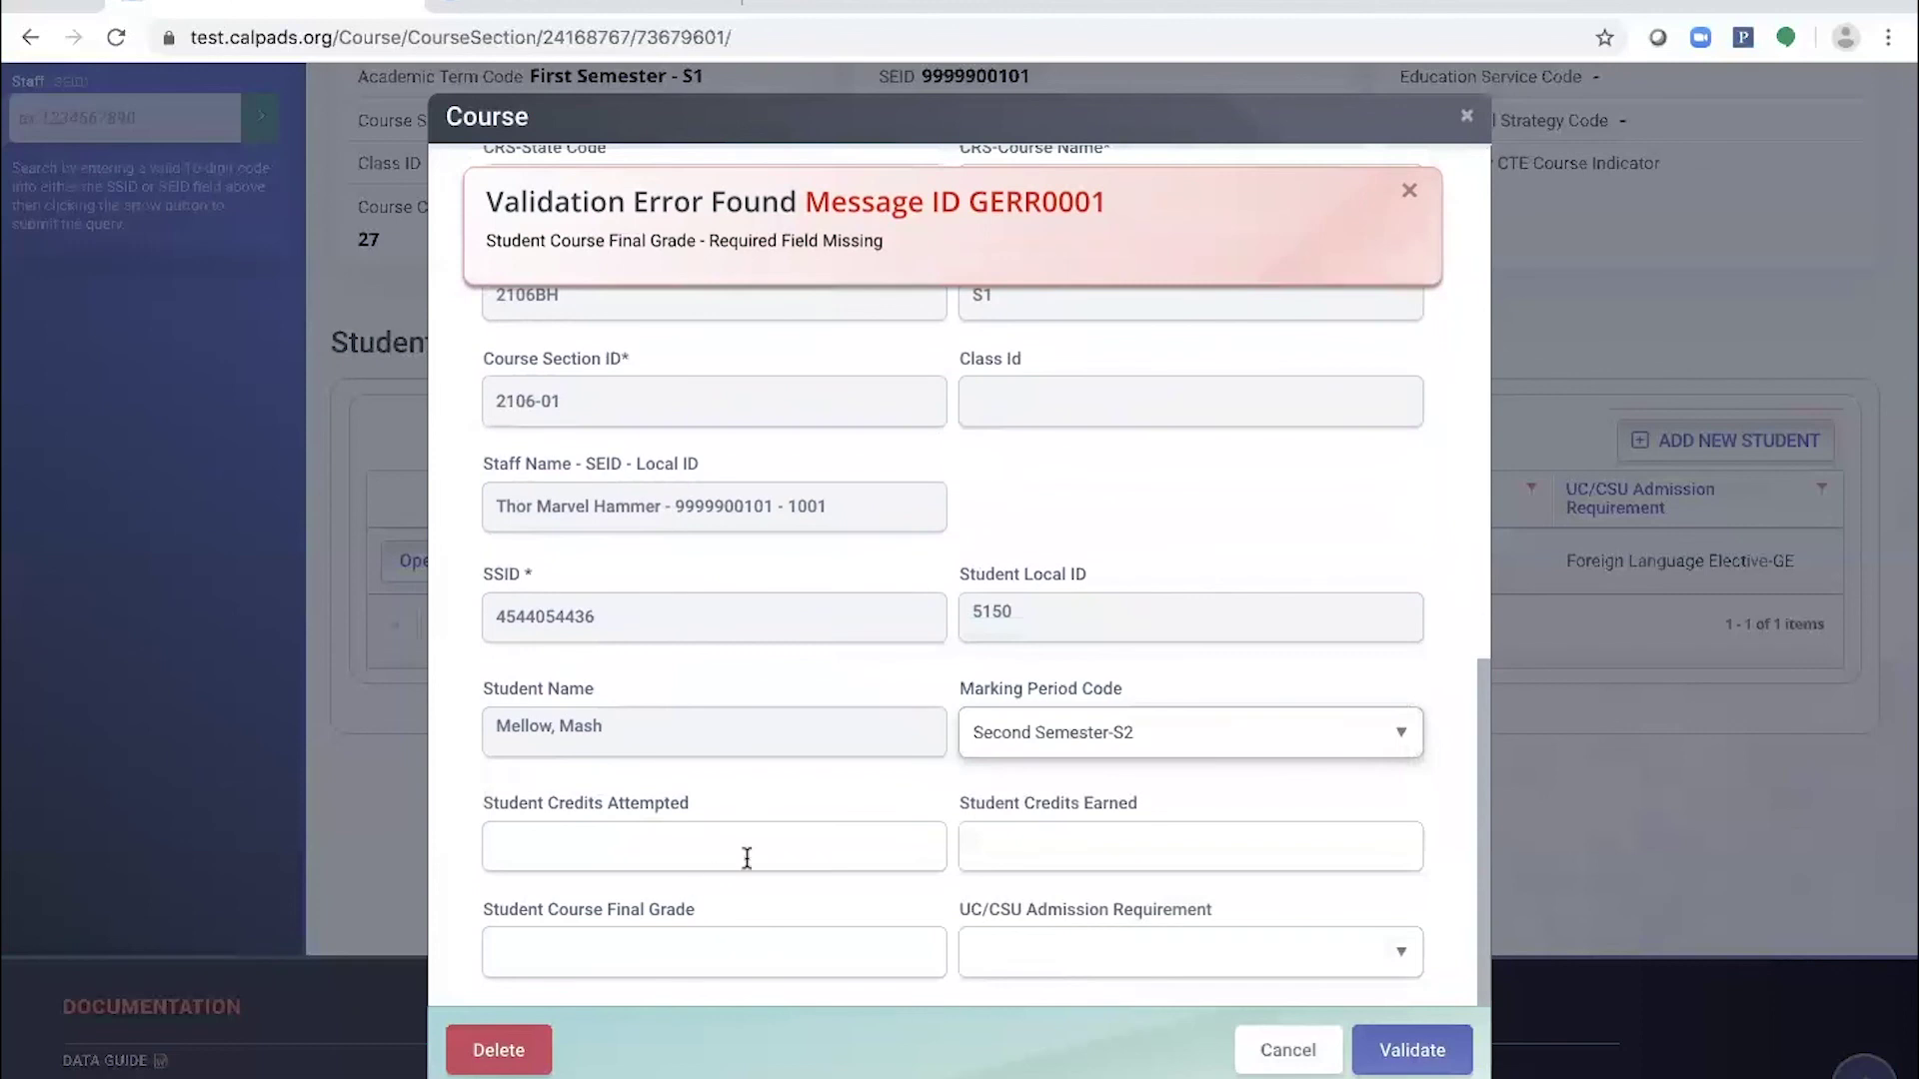
Enter 3 student credits attempted, 3 student credits earned and a final grade of B.
left_click(818, 848)
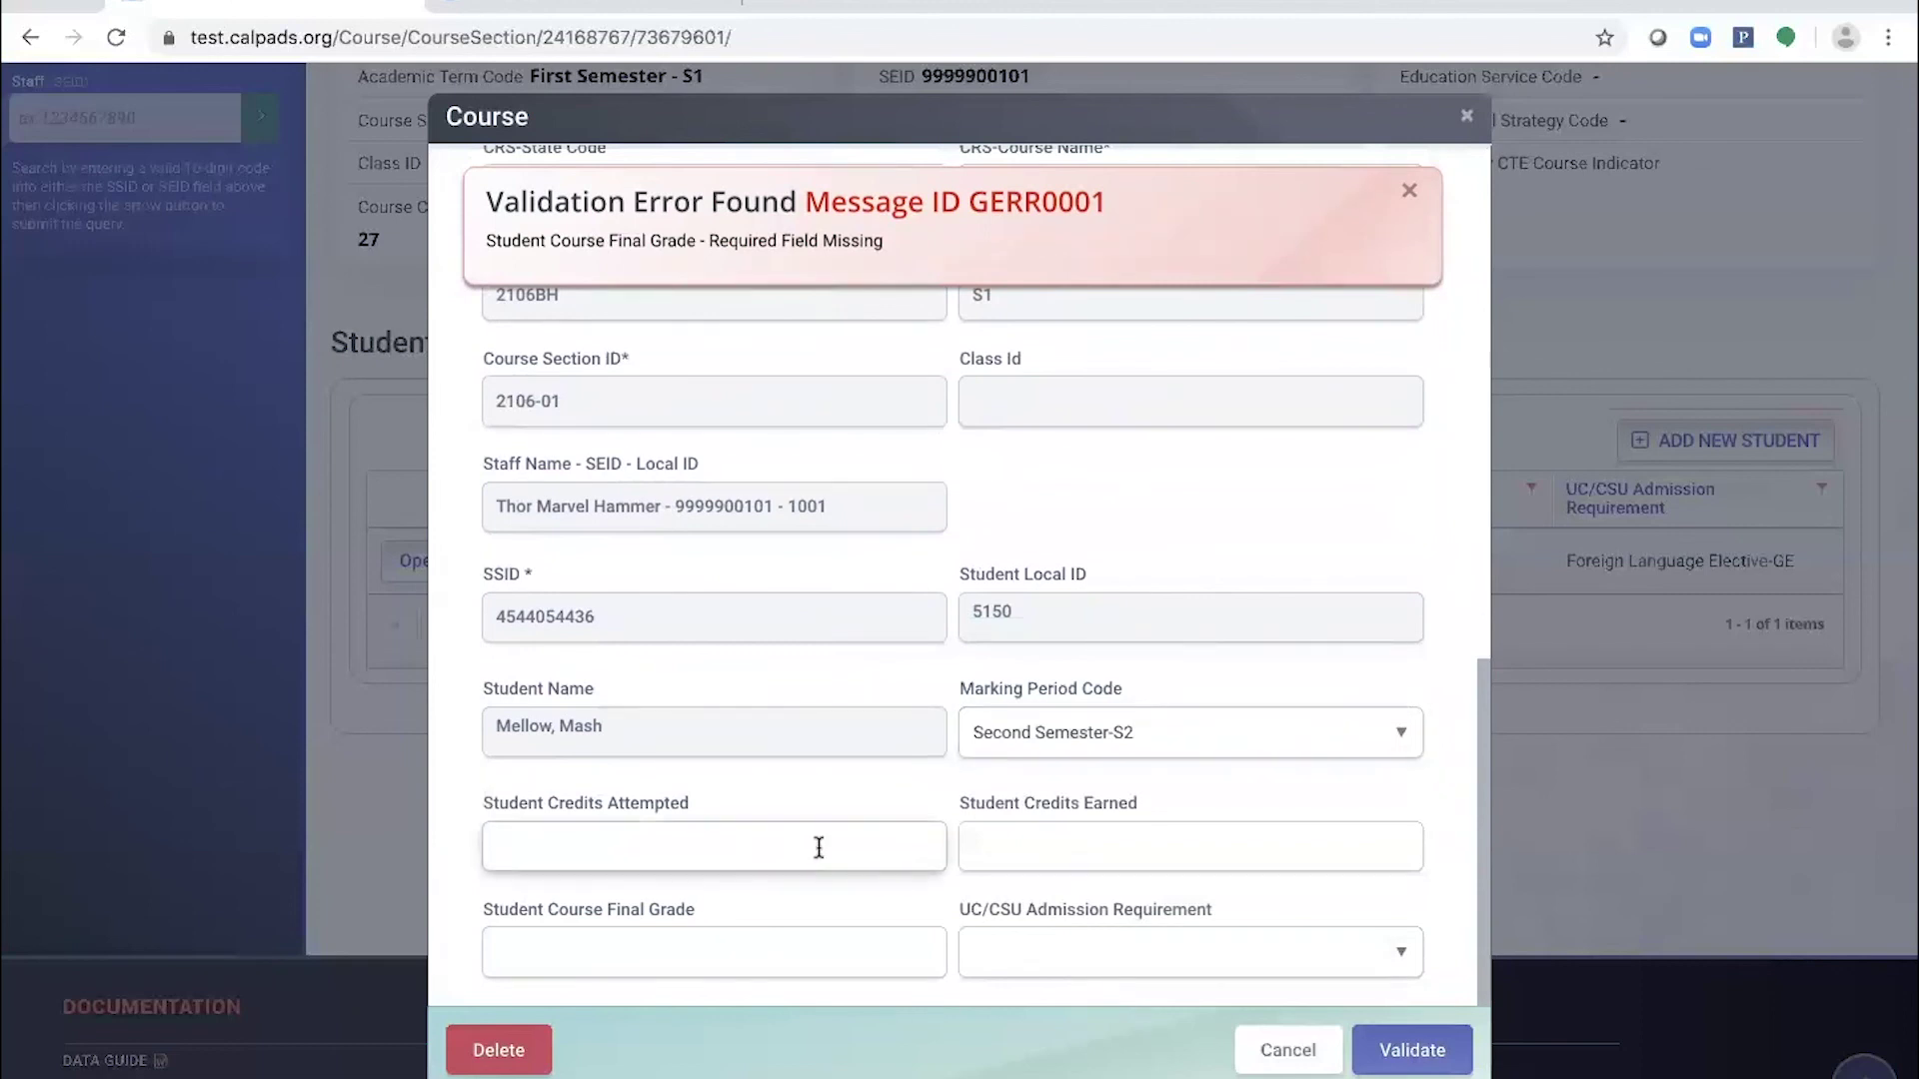
type("3")
left_click(1052, 834)
type("3")
left_click(862, 944)
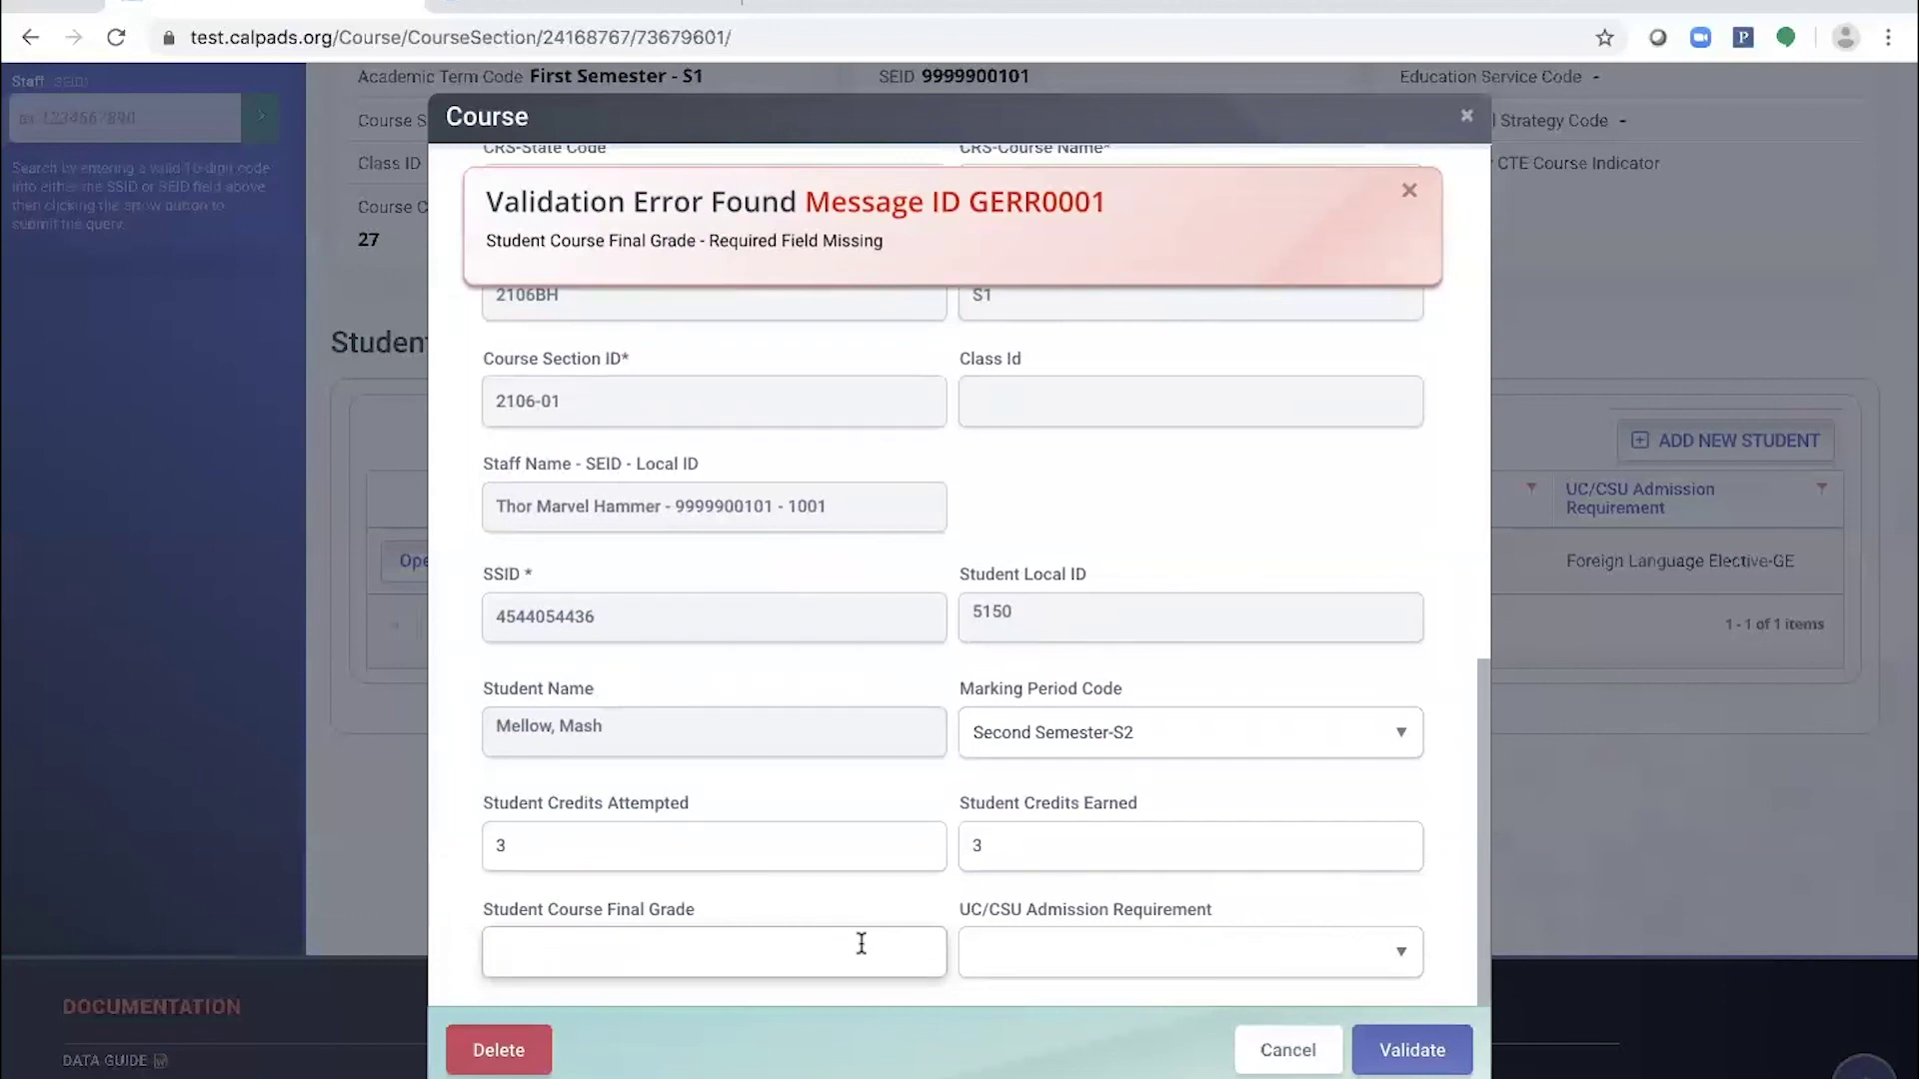
type("B")
left_click(1028, 1016)
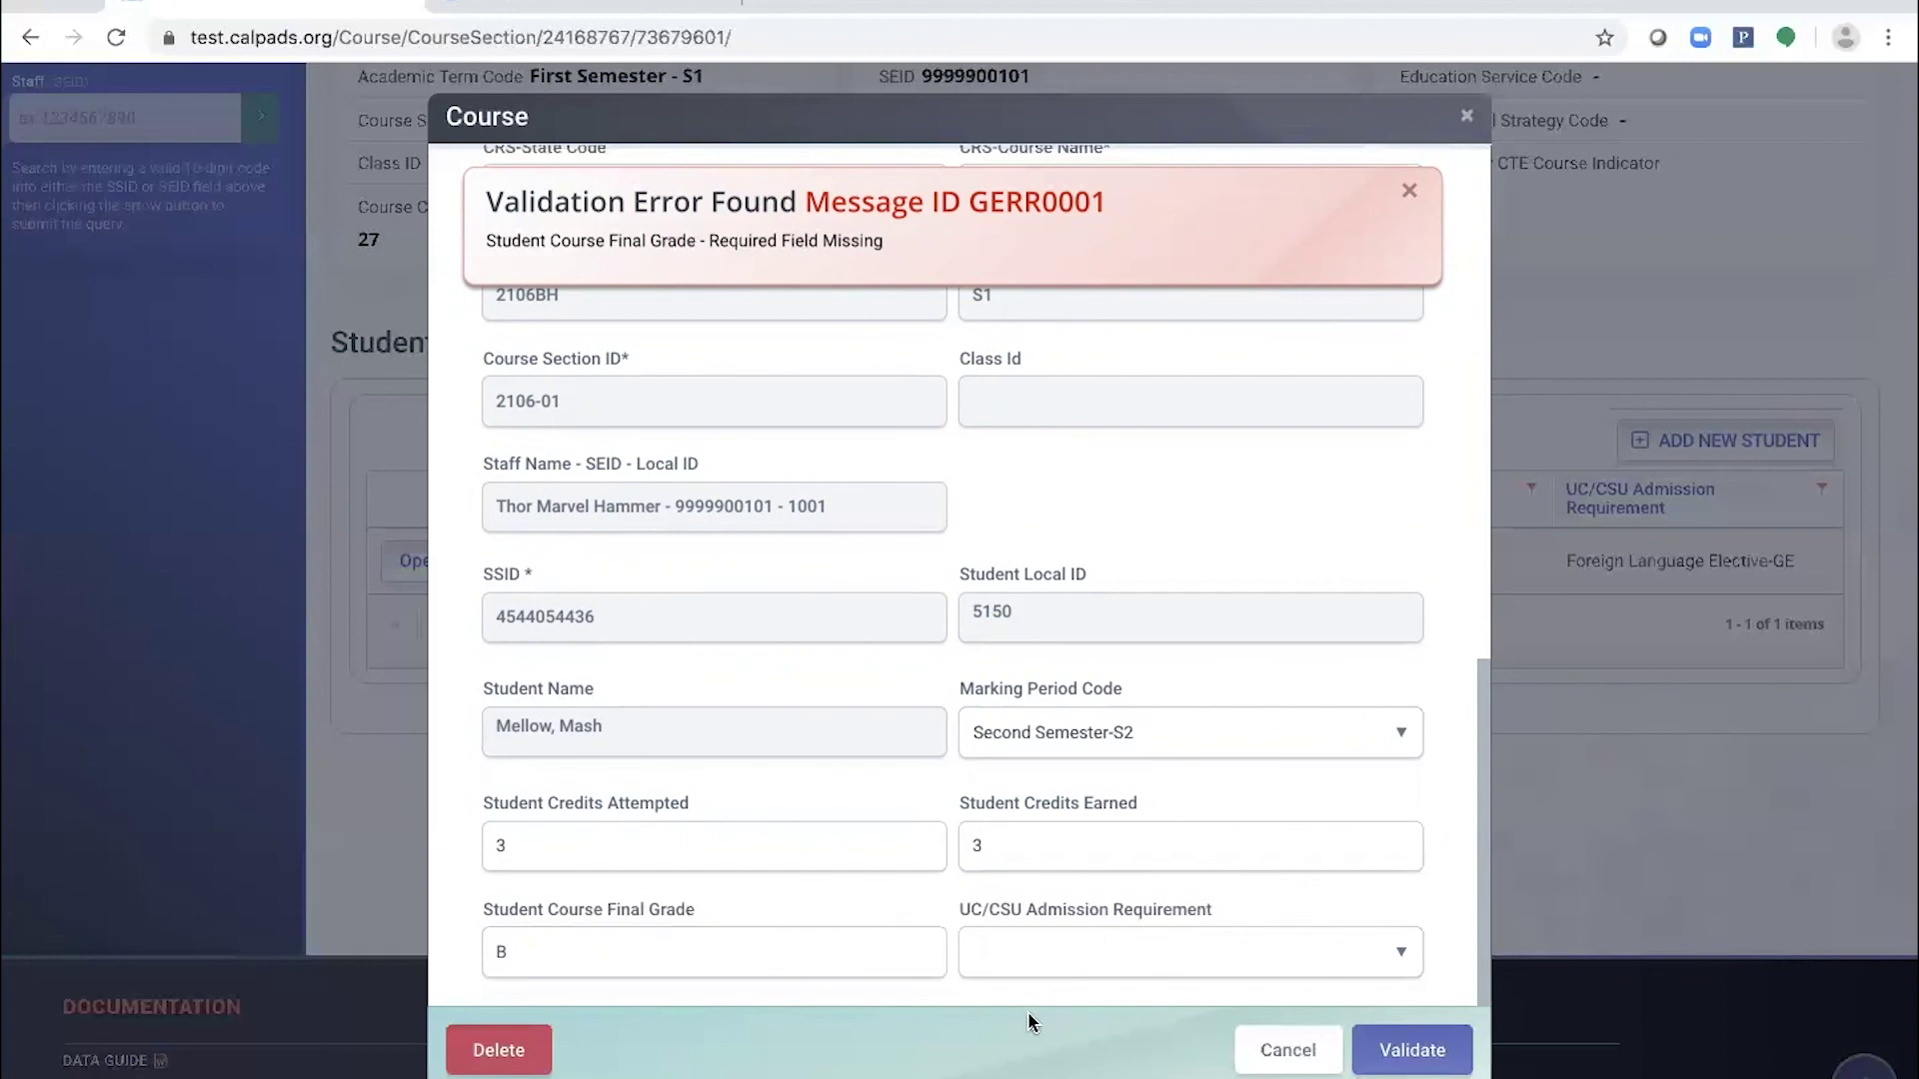
Examine the UC/CSU admission requirement options without choosing one, and recheck the validation errors against the completed fields.
left_click(1144, 950)
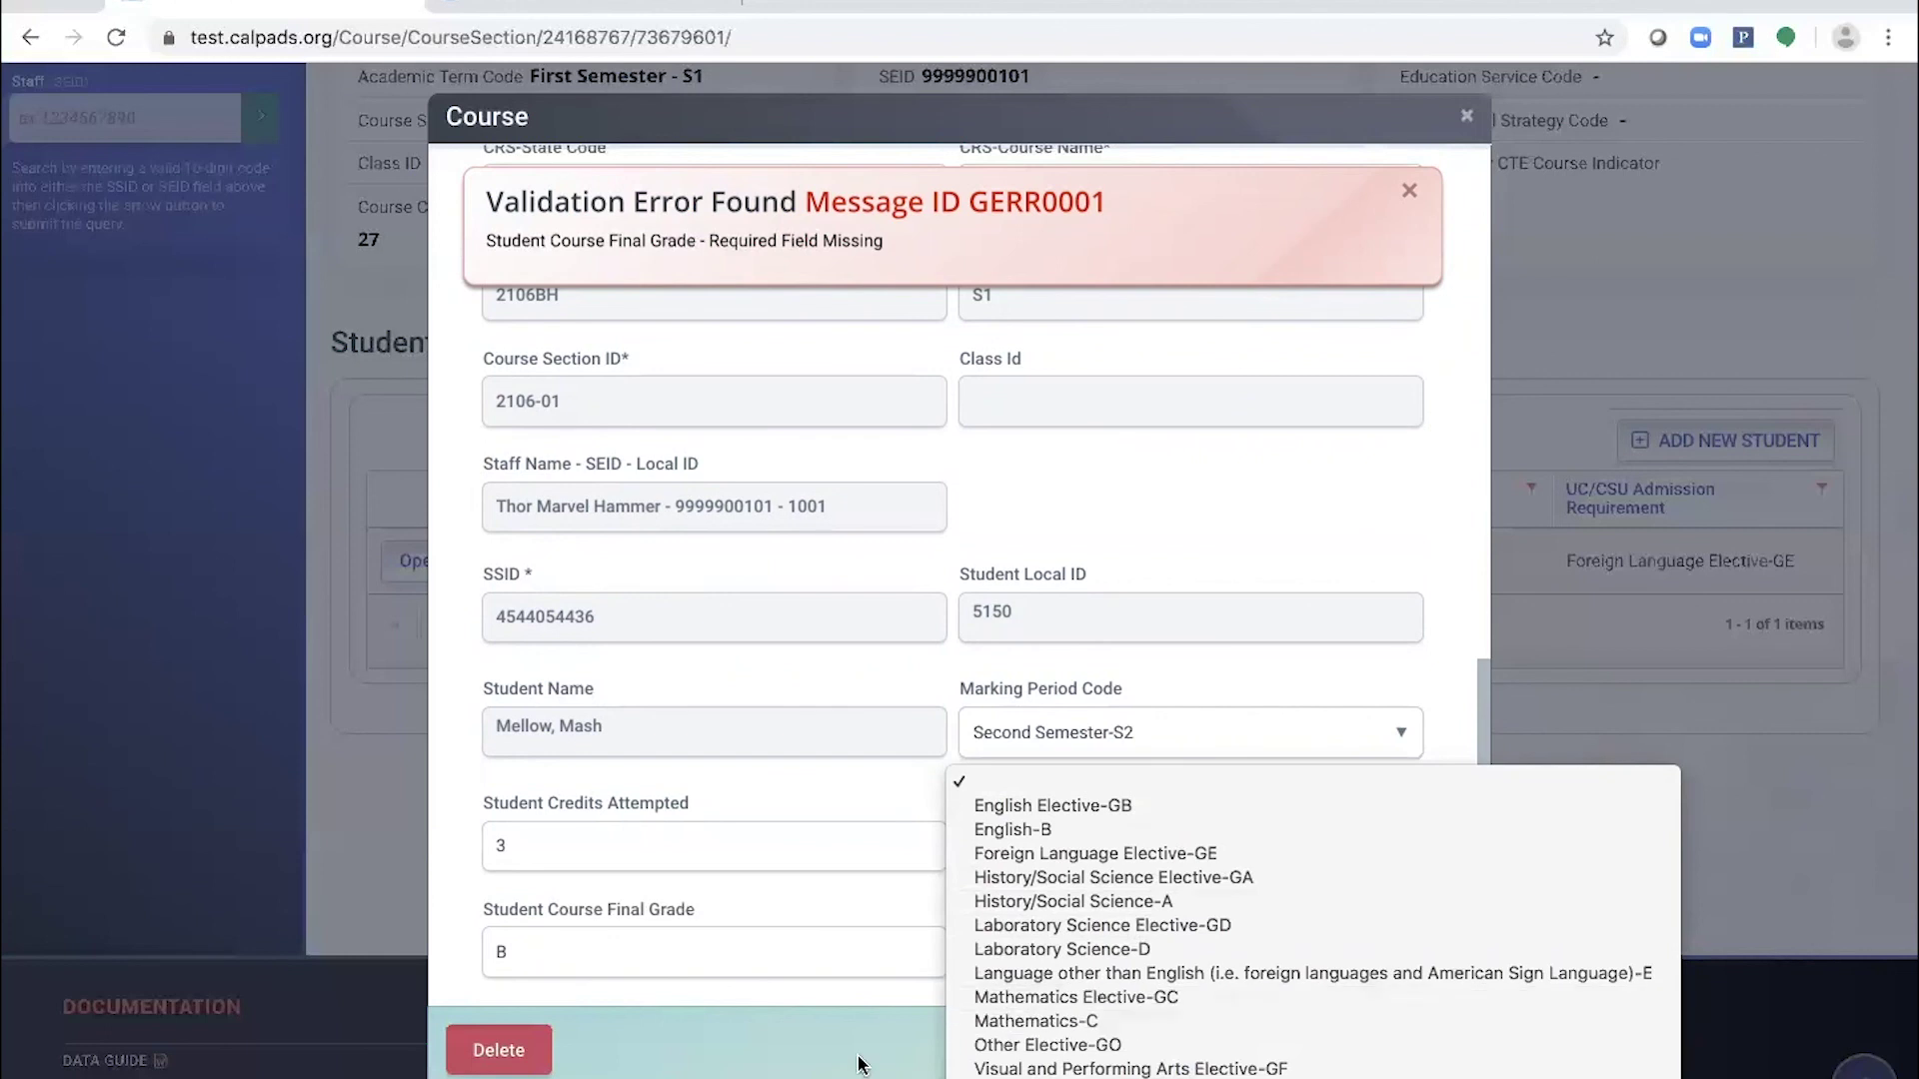
left_click(821, 1019)
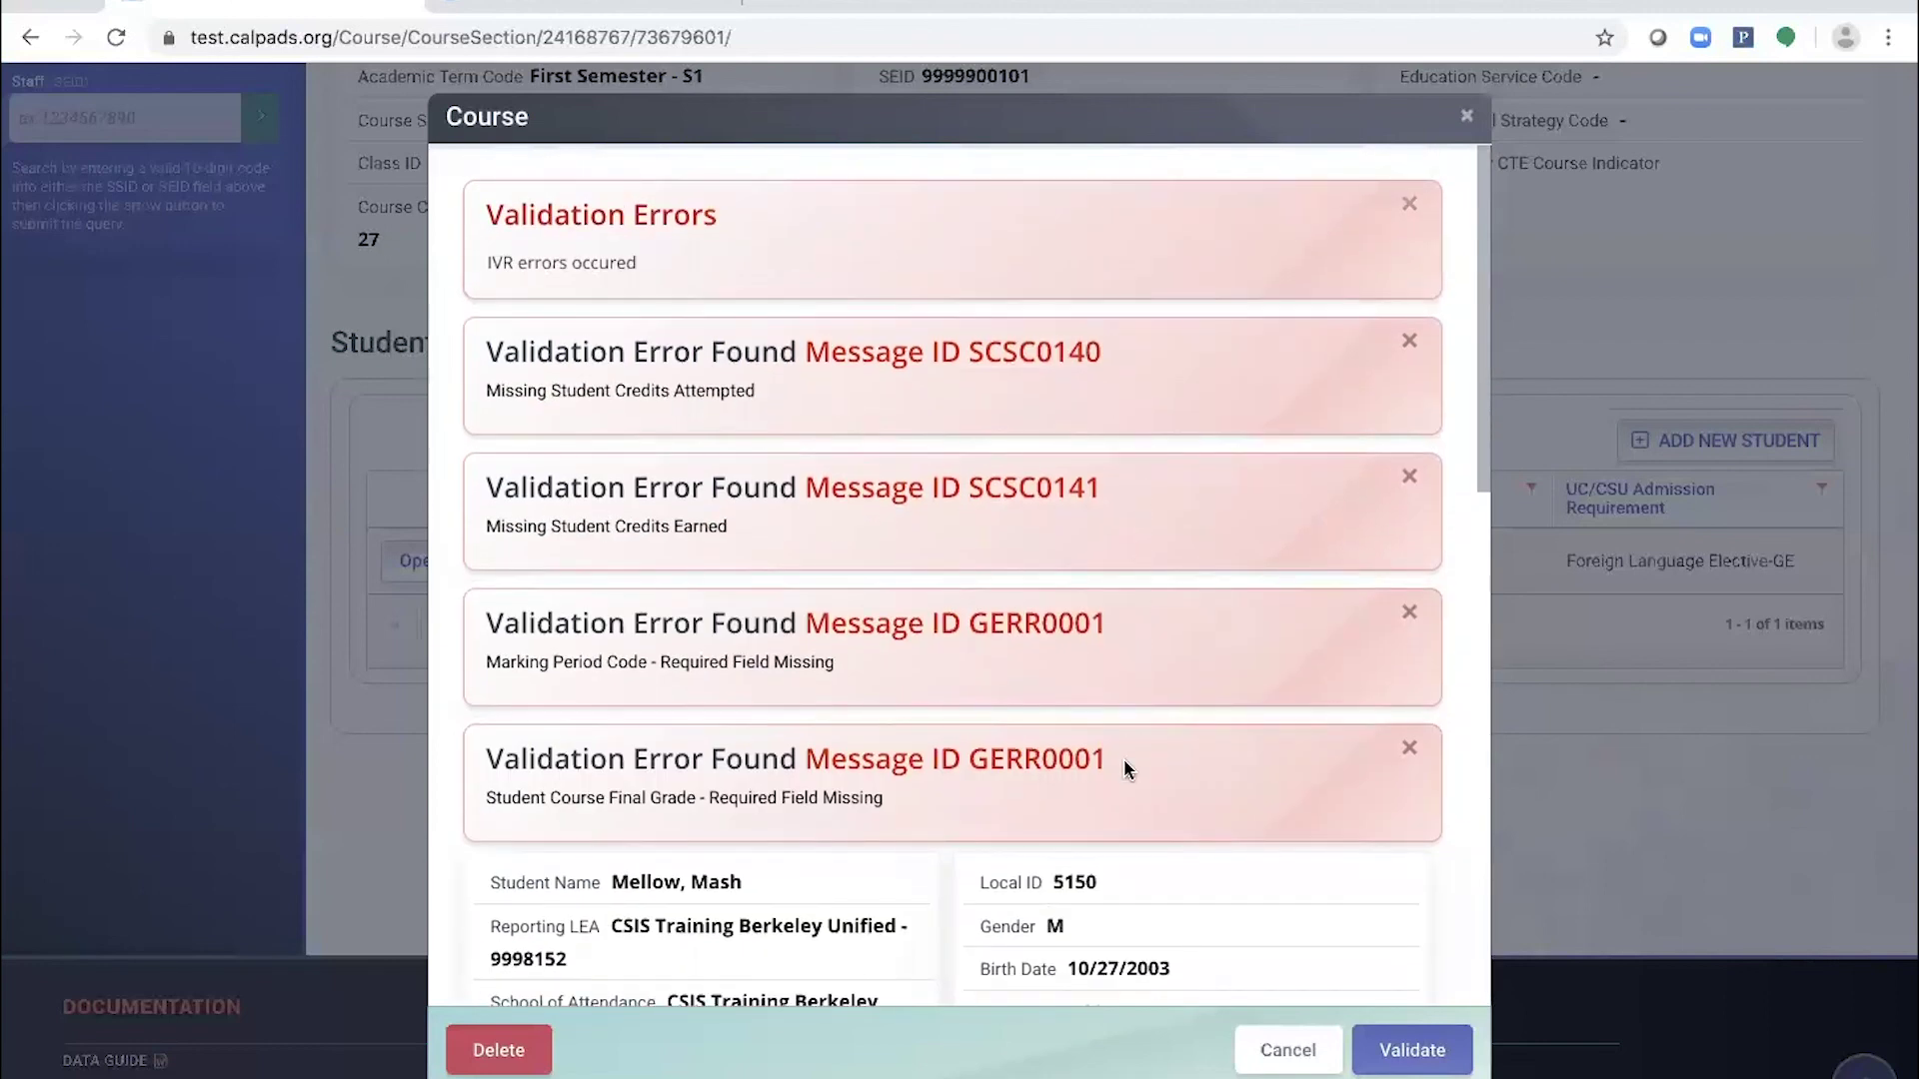
scroll(1127, 769, "down", 6)
scroll(1128, 770, "down", 6)
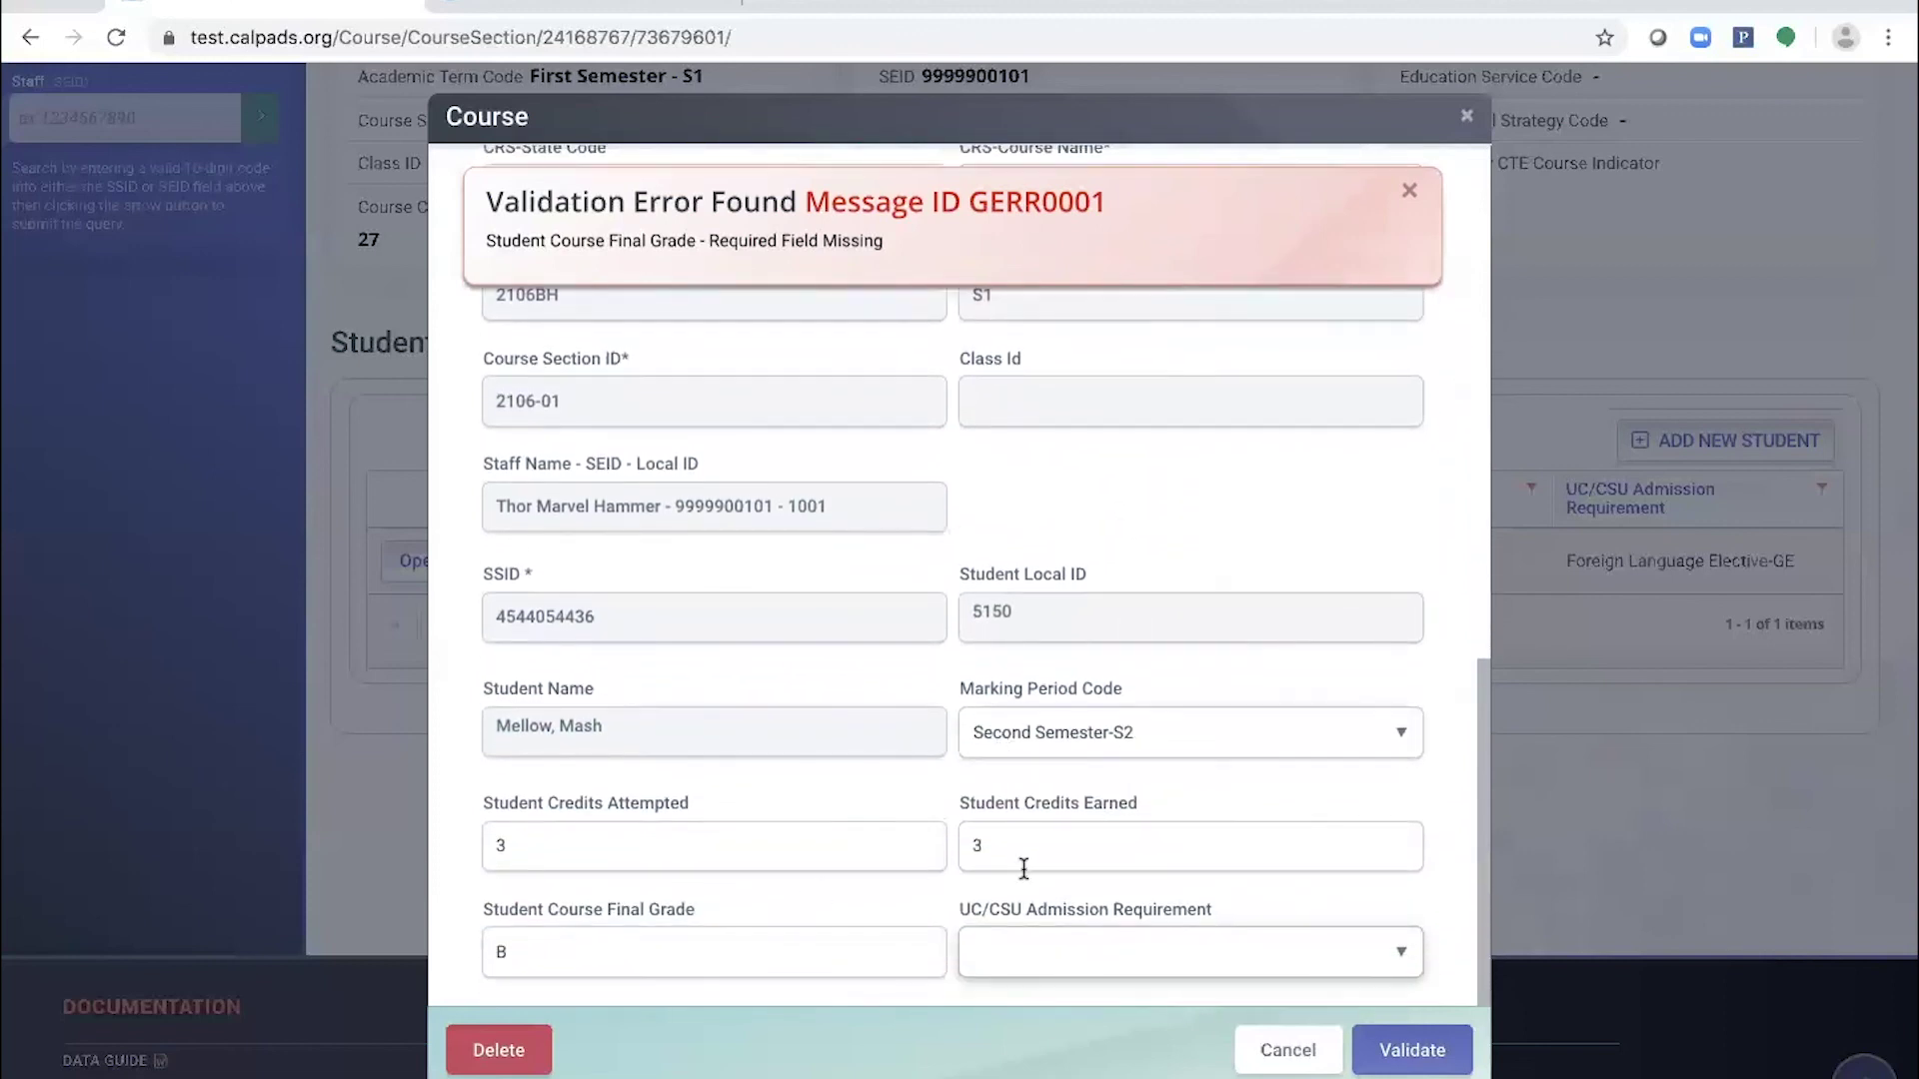
Validate the completed student course section record again and review its student and course details.
left_click(1423, 1057)
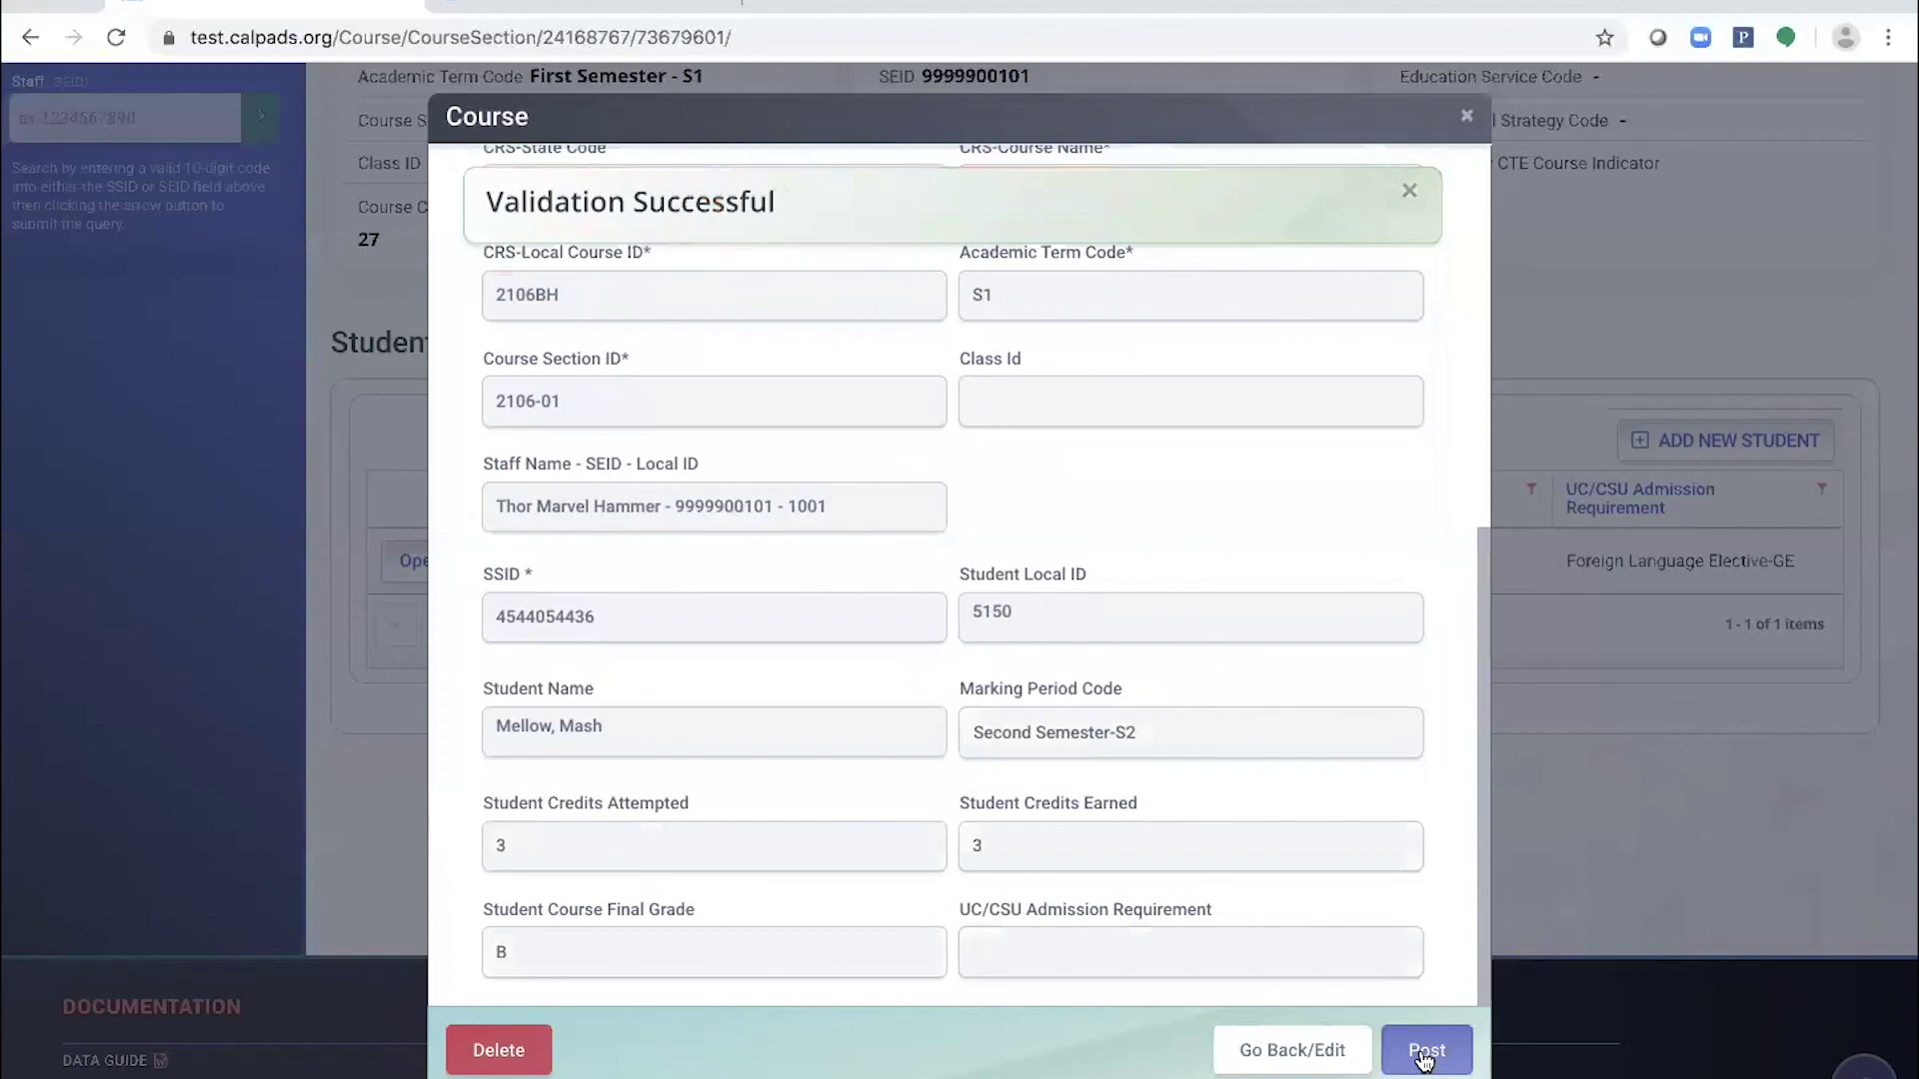
scroll(856, 480, "up", 7)
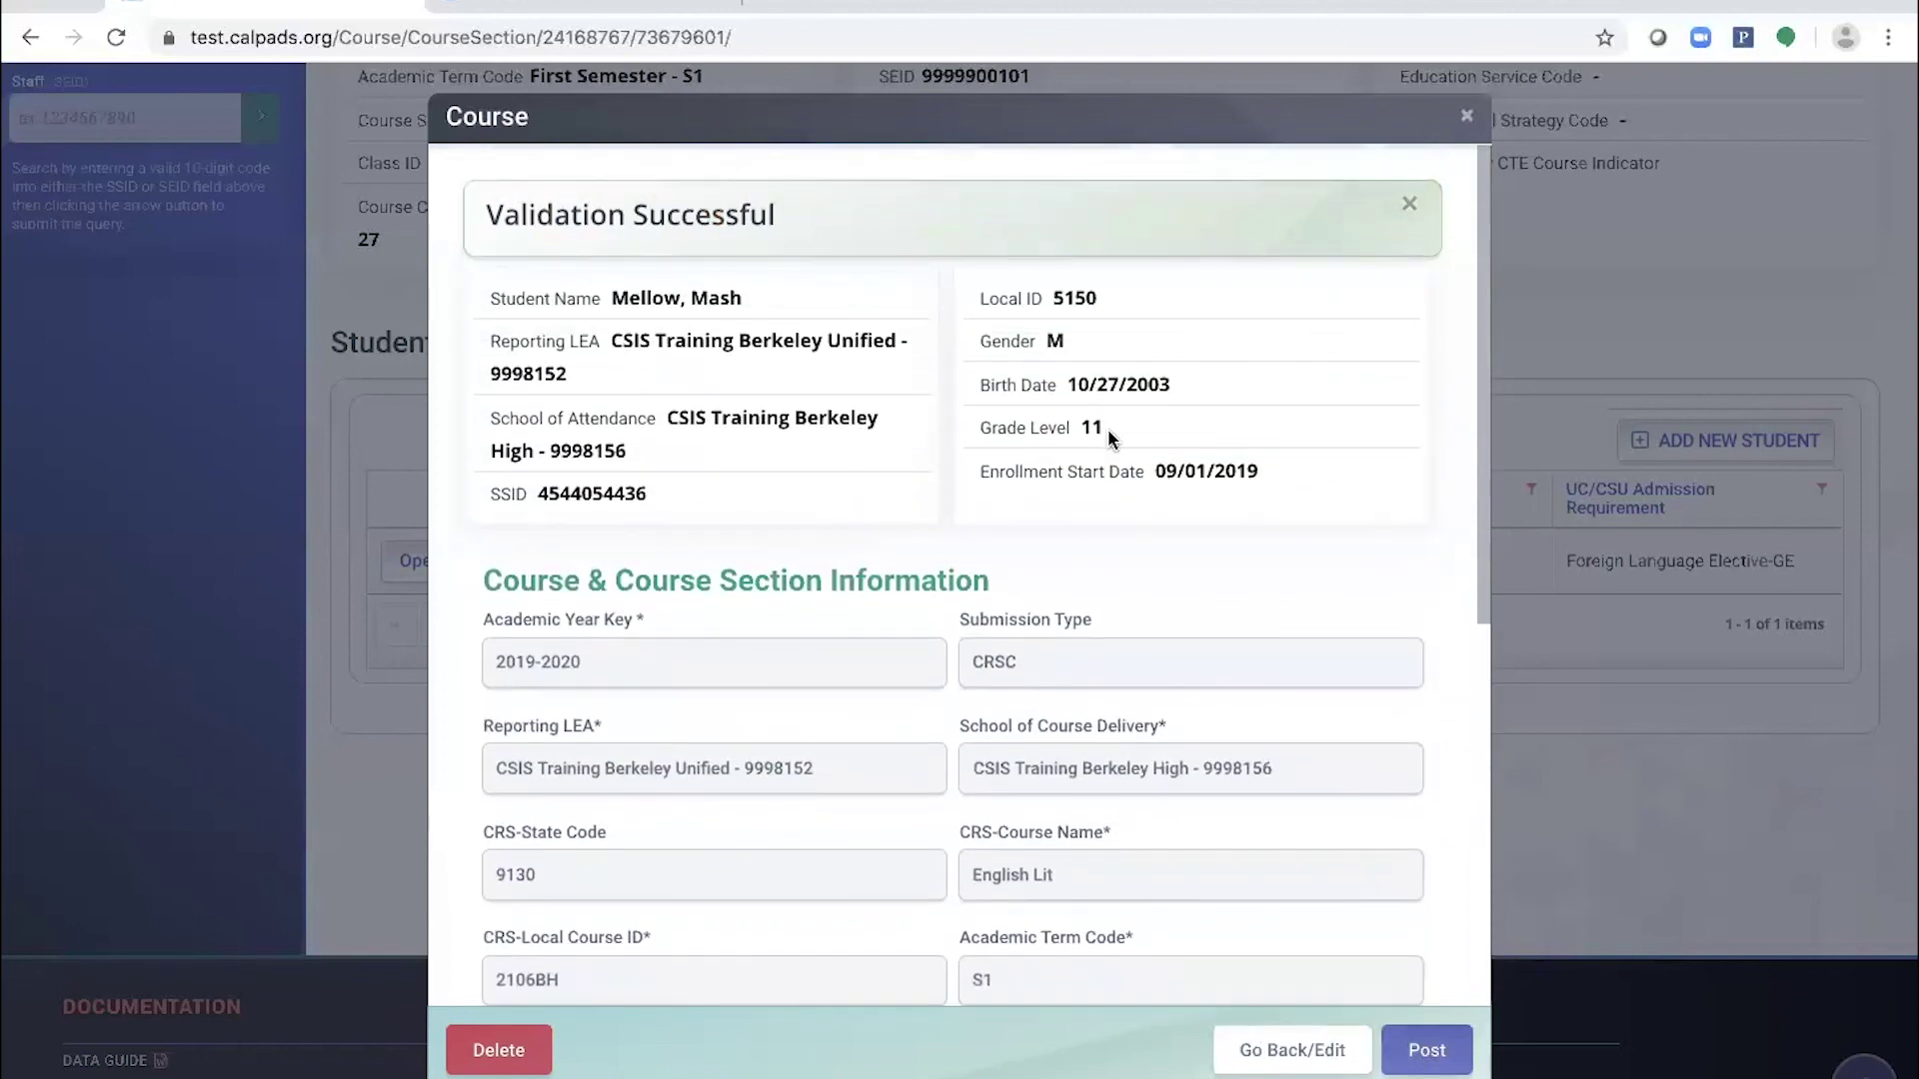
scroll(1109, 437, "down", 6)
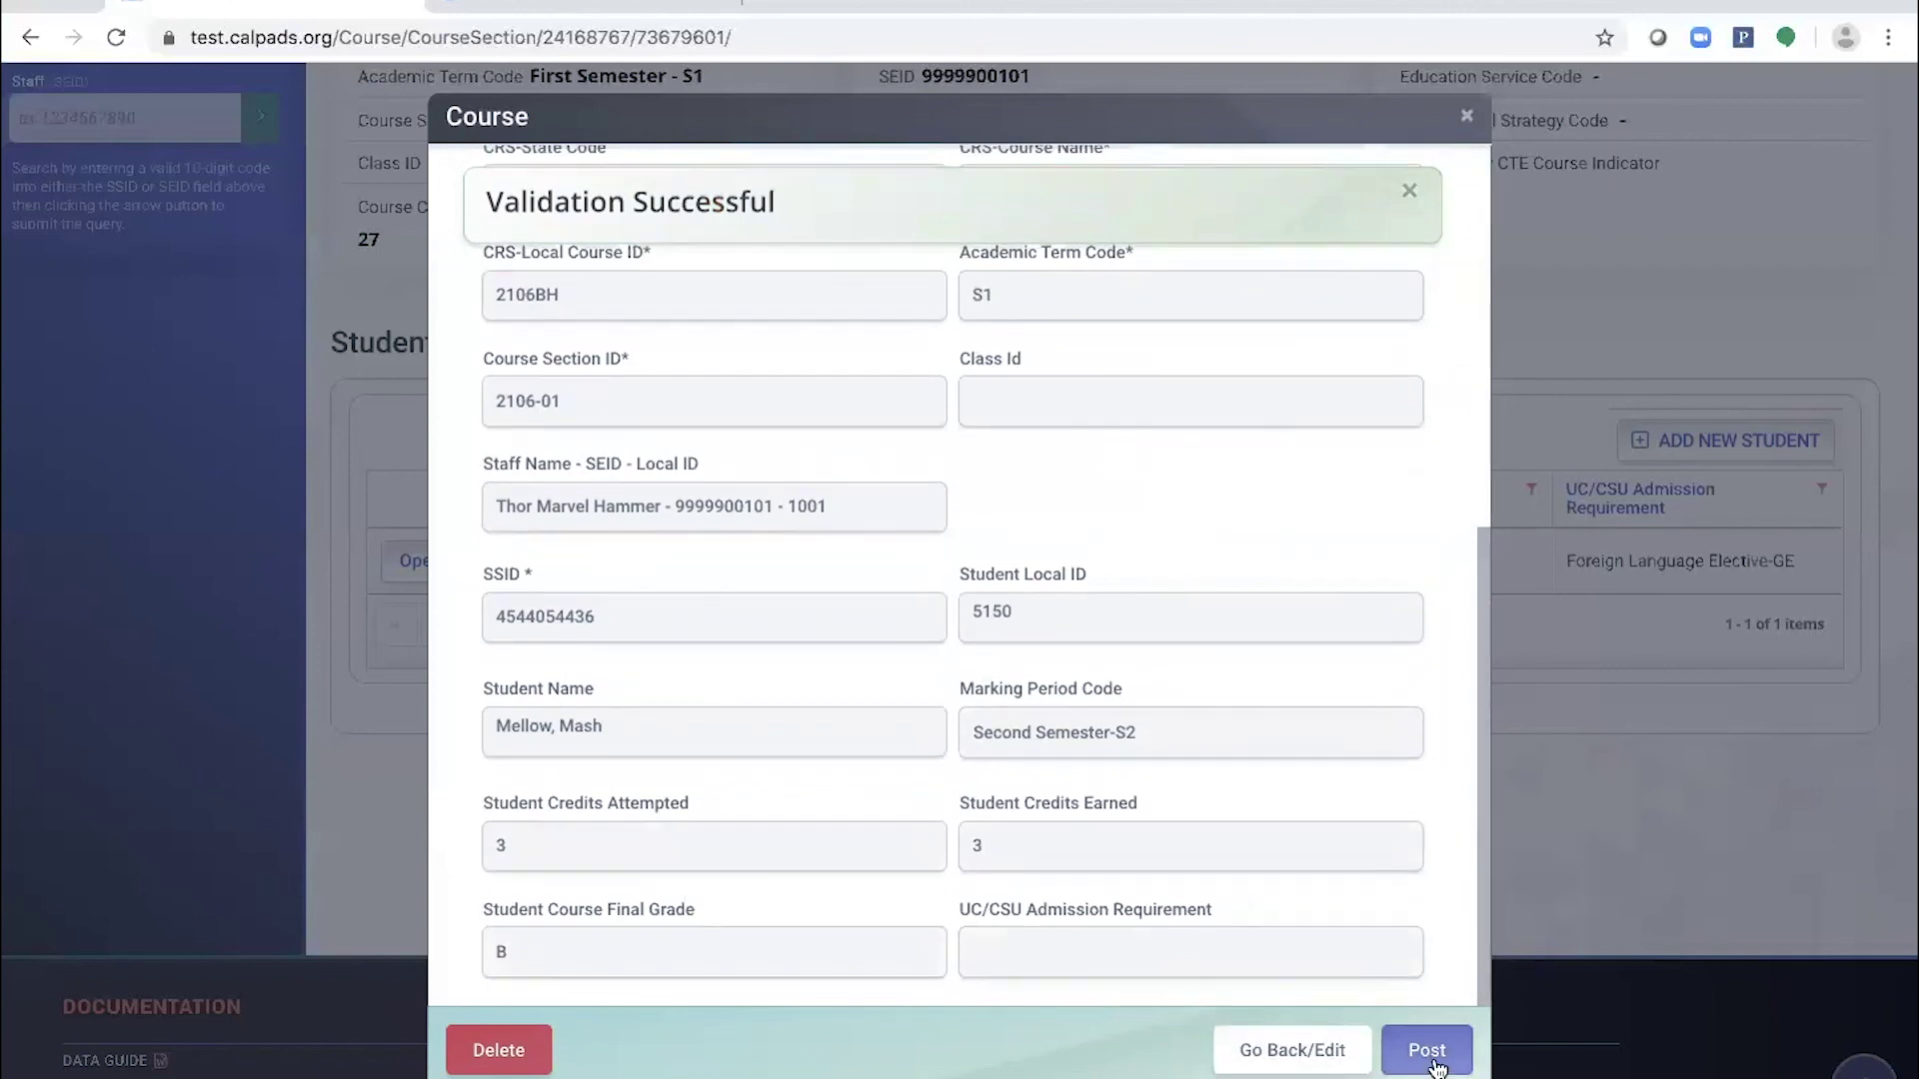